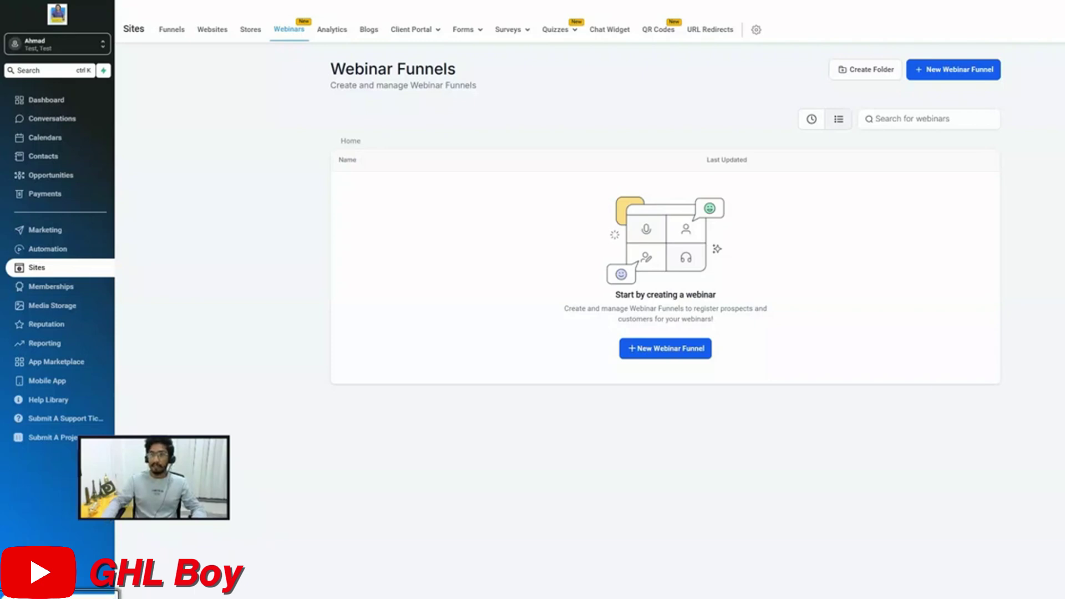
Open the account settings from the Webinar Funnels page
left_click(40, 577)
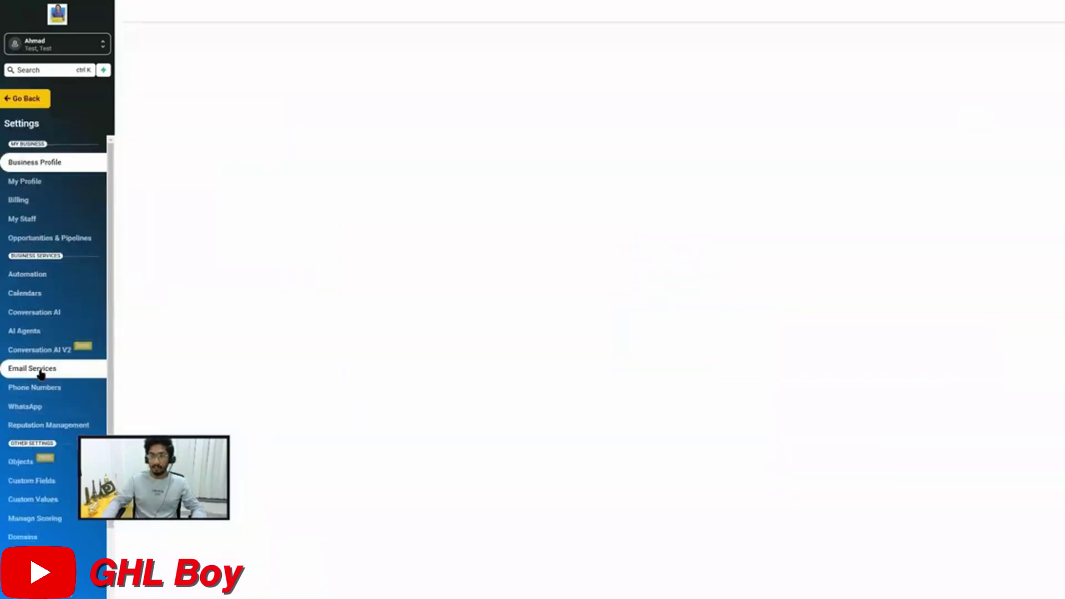
Scroll the settings sidebar down and open the Domains settings
scroll(40, 373, "down", 2)
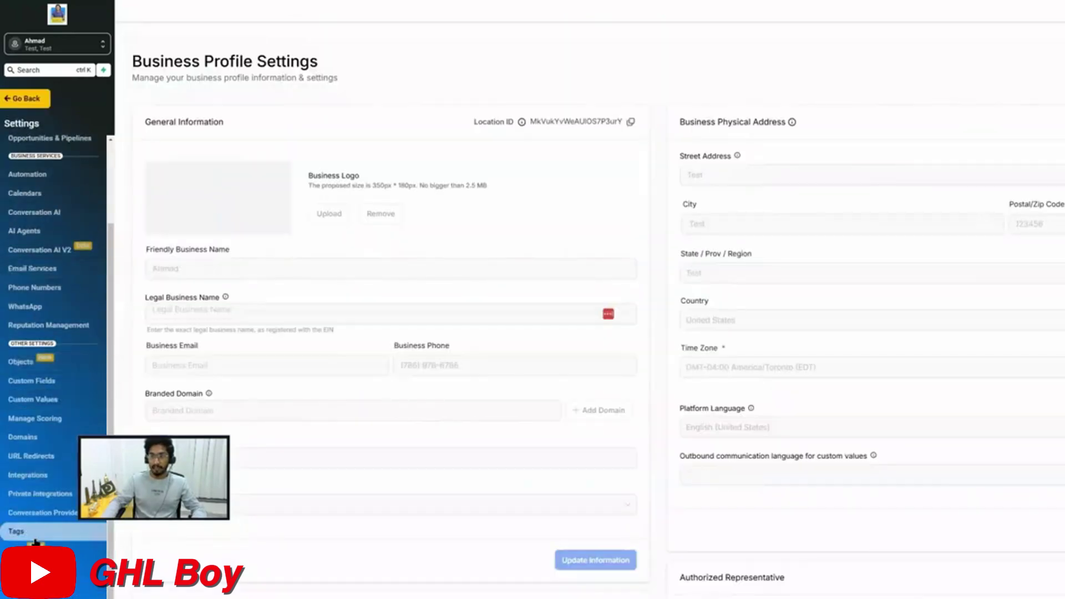
left_click(40, 443)
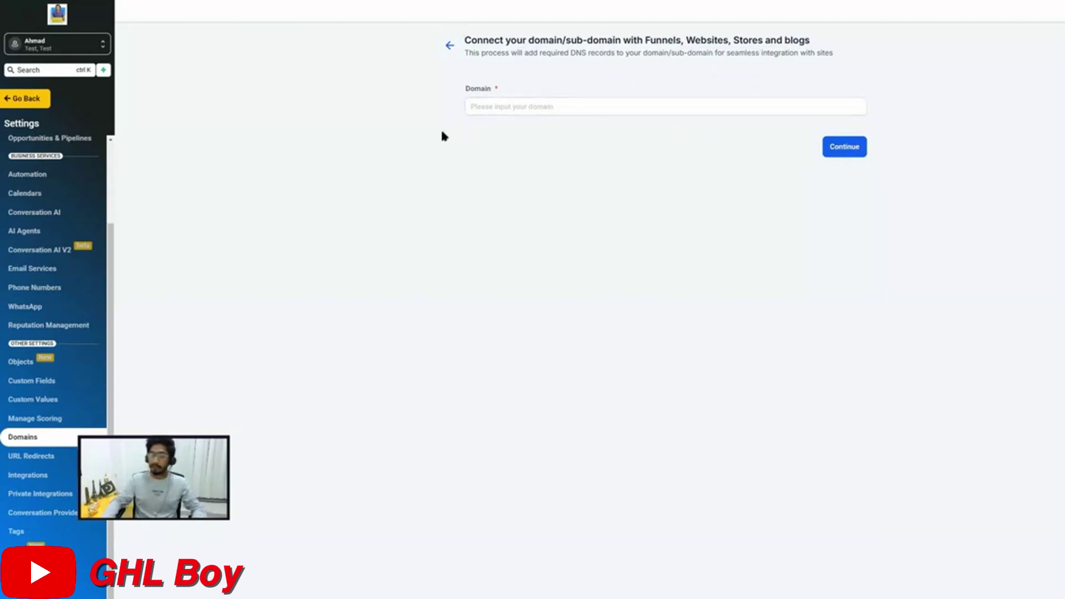
Enter webinar.ghlboy.com as the domain to connect and copy its required CNAME value
left_click(490, 106)
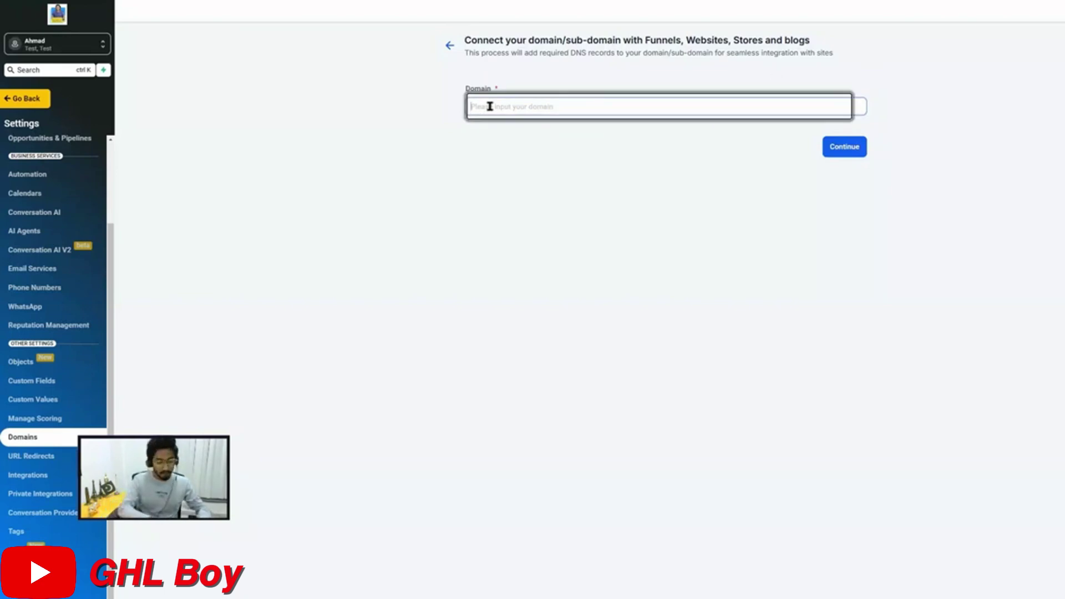
type("webinar.ghlboy.com")
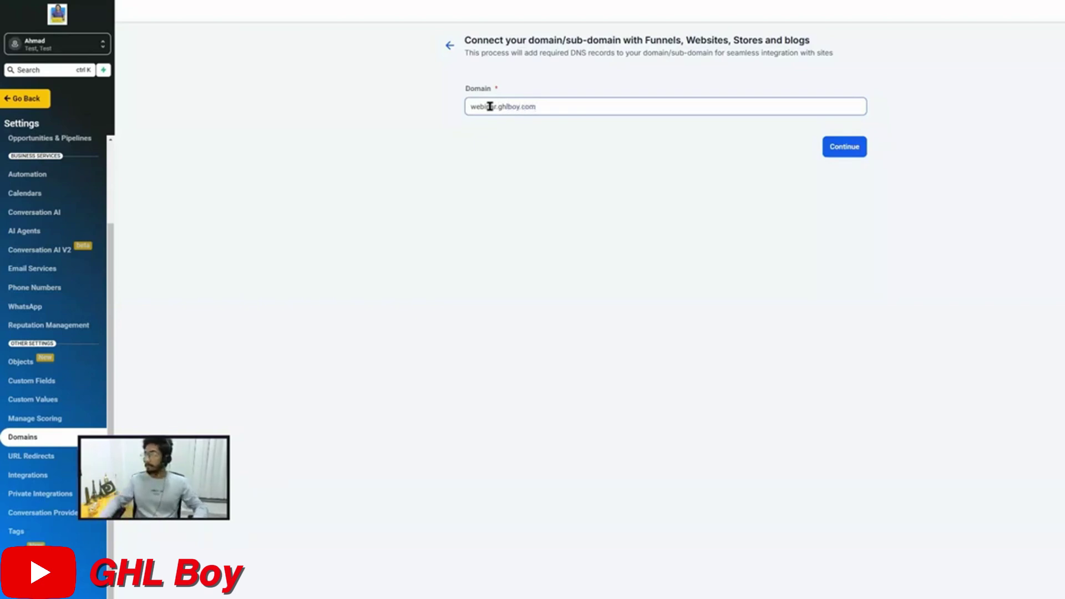
left_click(835, 147)
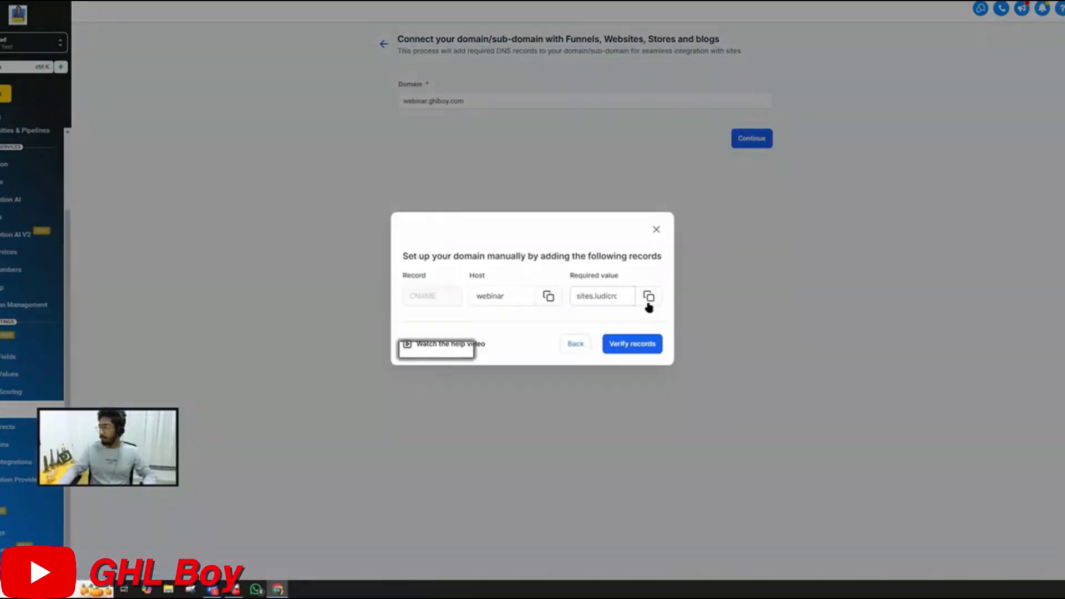
left_click(649, 297)
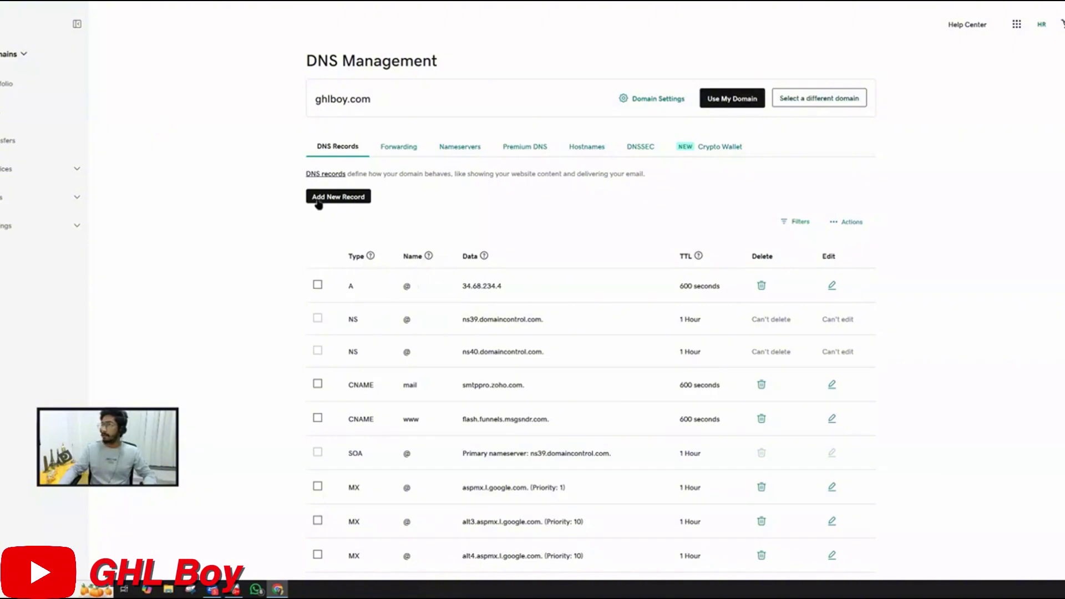
Add and save a CNAME record named webinar with value sites.ludicrous.cloud
left_click(335, 197)
left_click(346, 259)
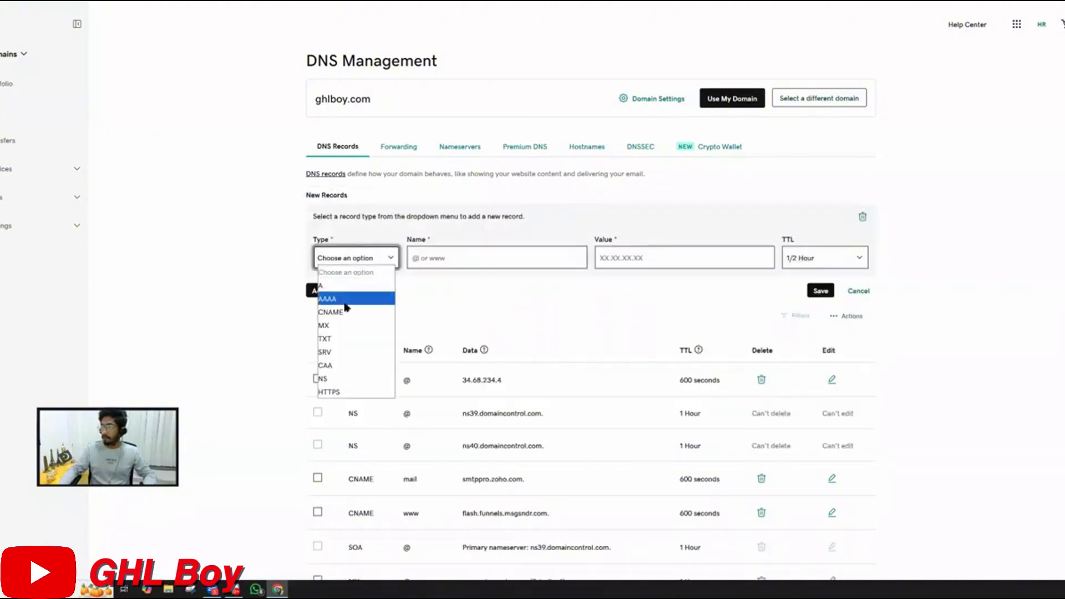
left_click(351, 326)
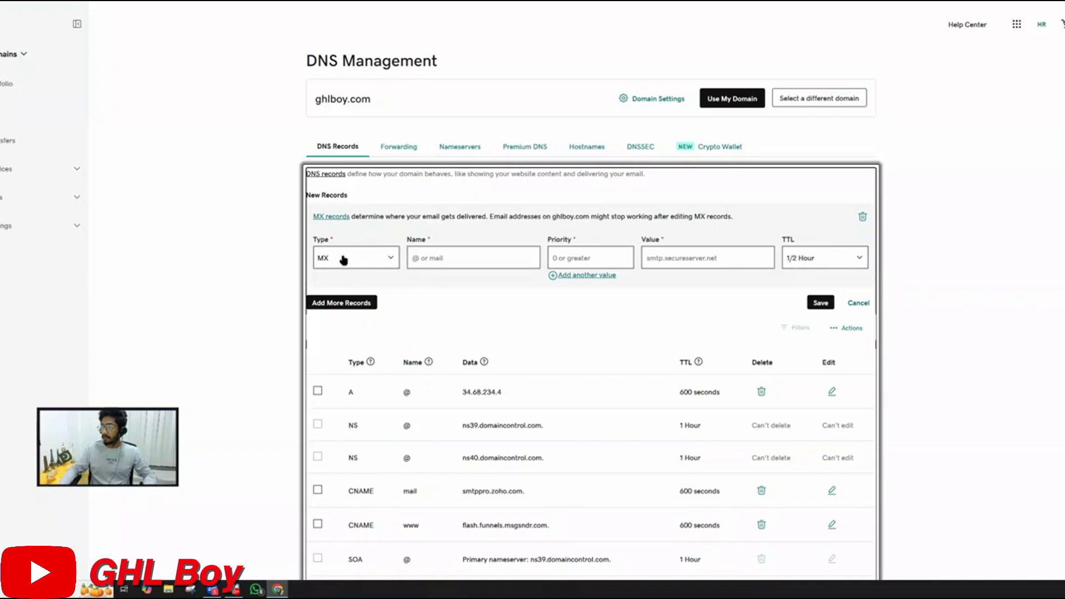
left_click(344, 260)
left_click(336, 310)
left_click(466, 257)
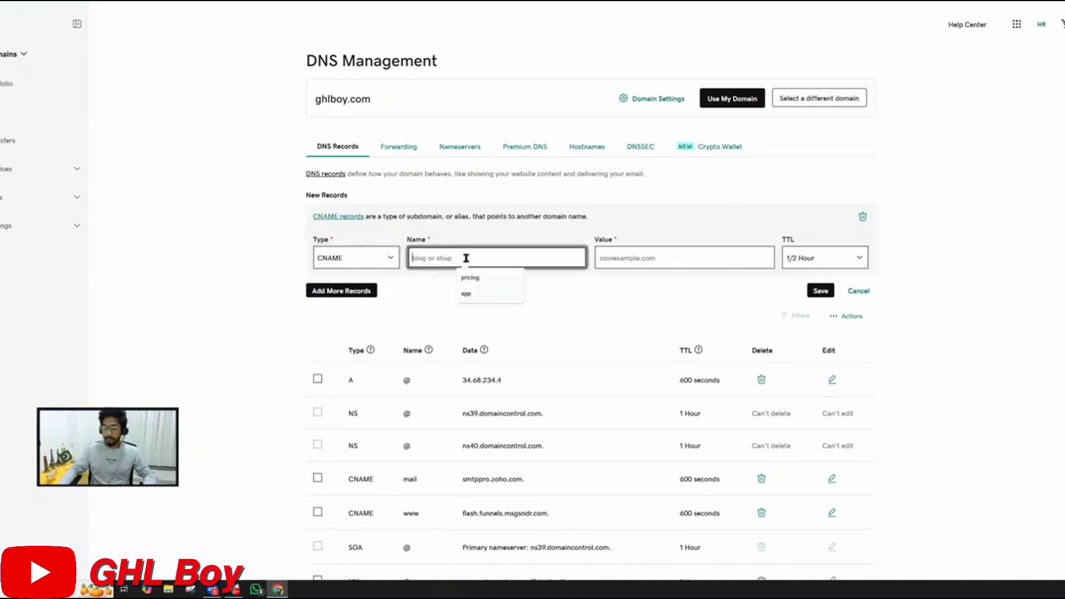
type("webin")
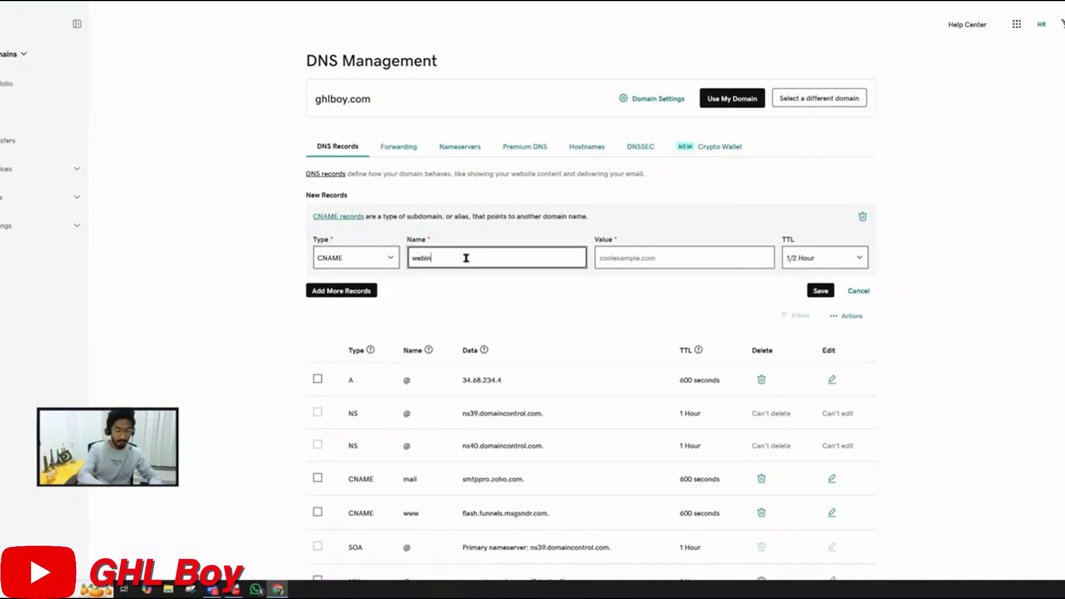
type("ar")
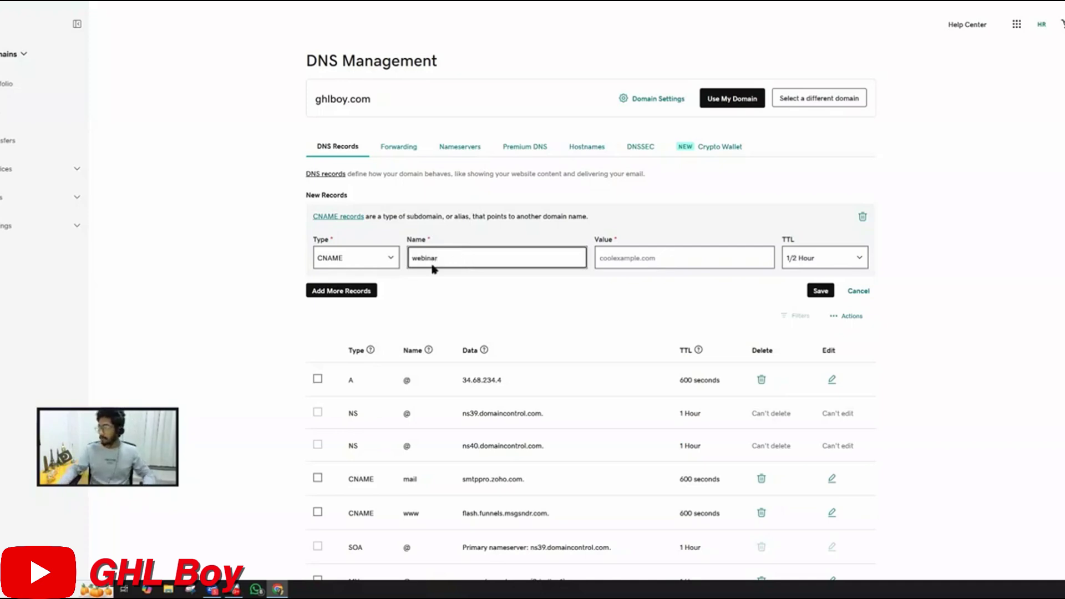
left_click(637, 265)
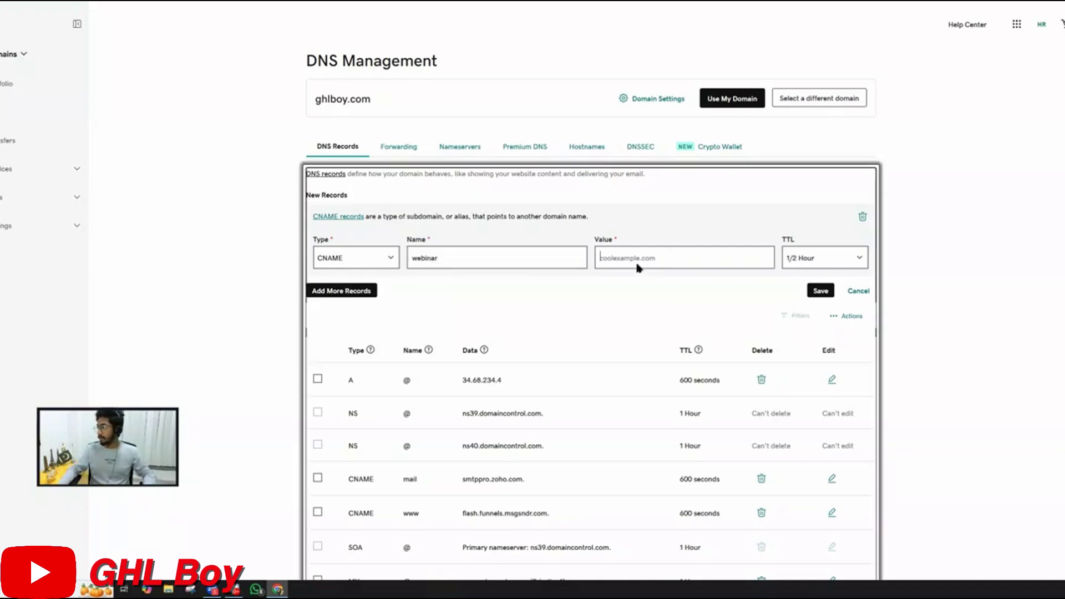
left_click(656, 256)
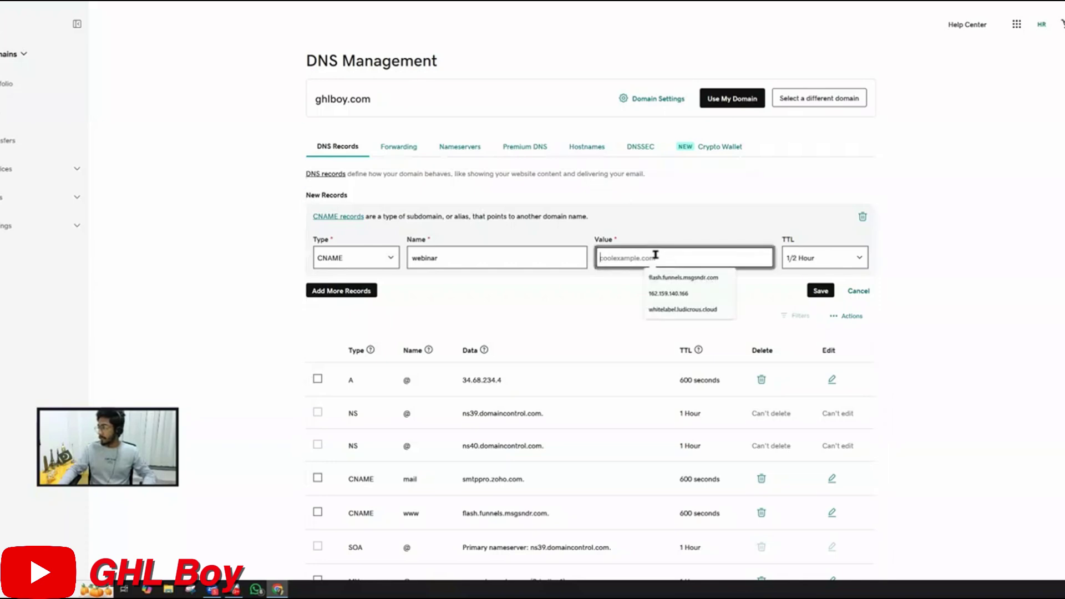
key("ctrl+v")
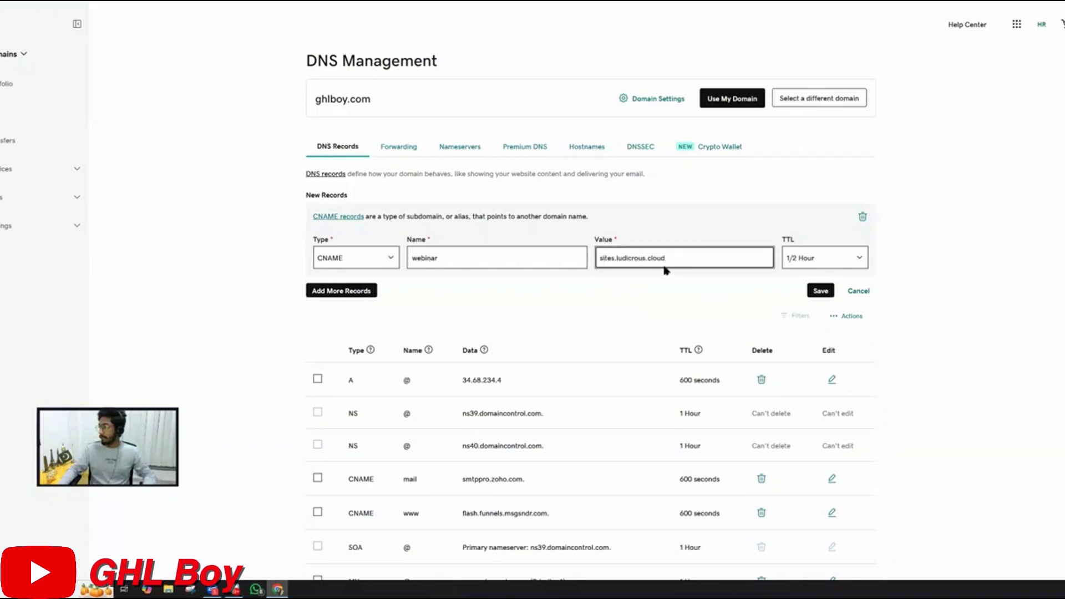
left_click(816, 290)
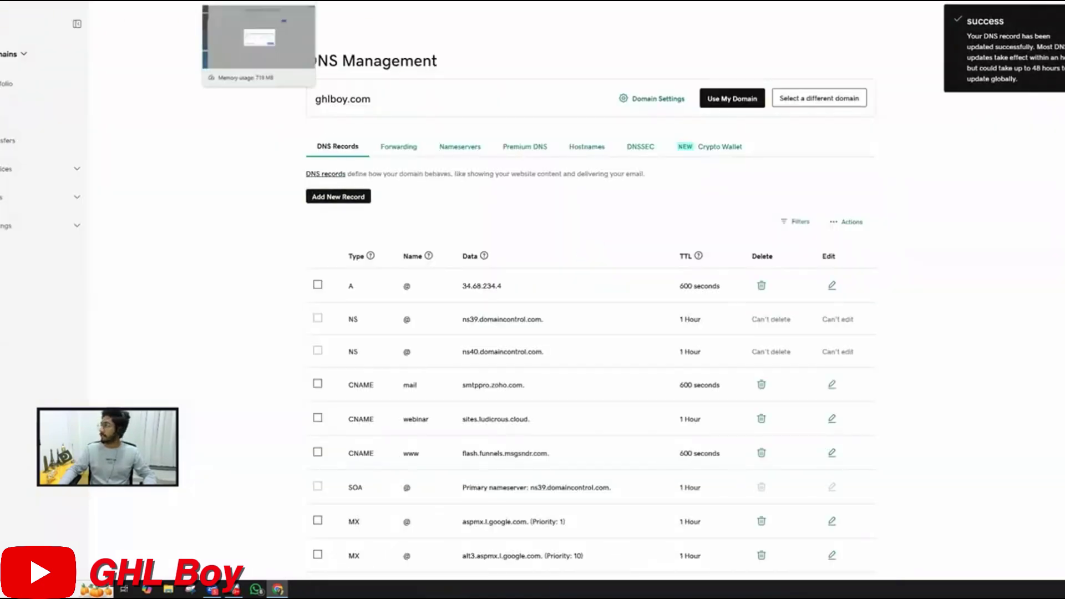
Back in HighLevel, verify the DNS records for webinar.ghlboy.com
left_click(248, 18)
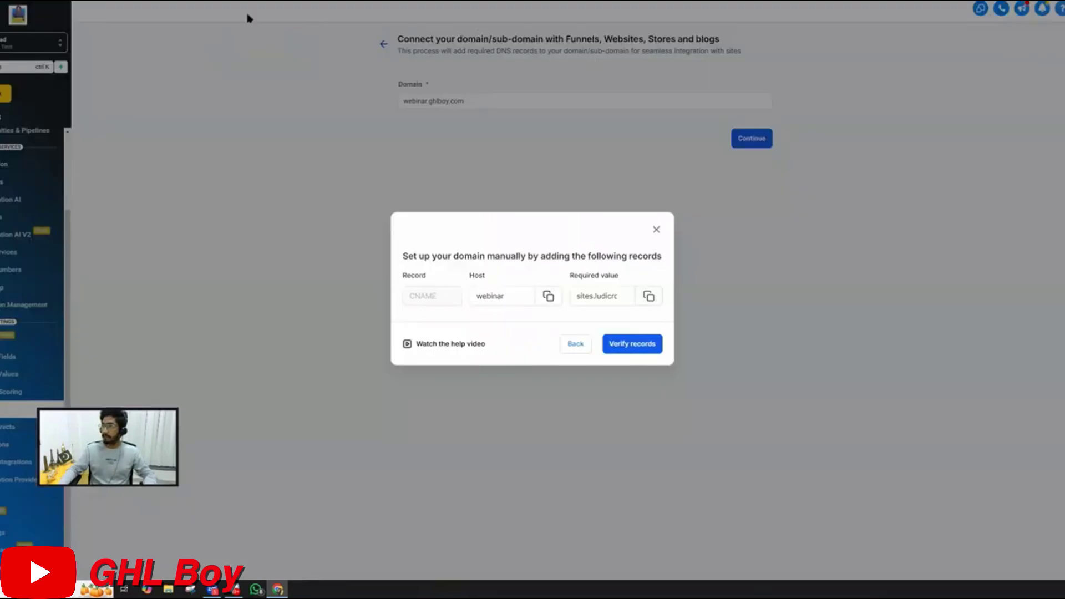
left_click(641, 344)
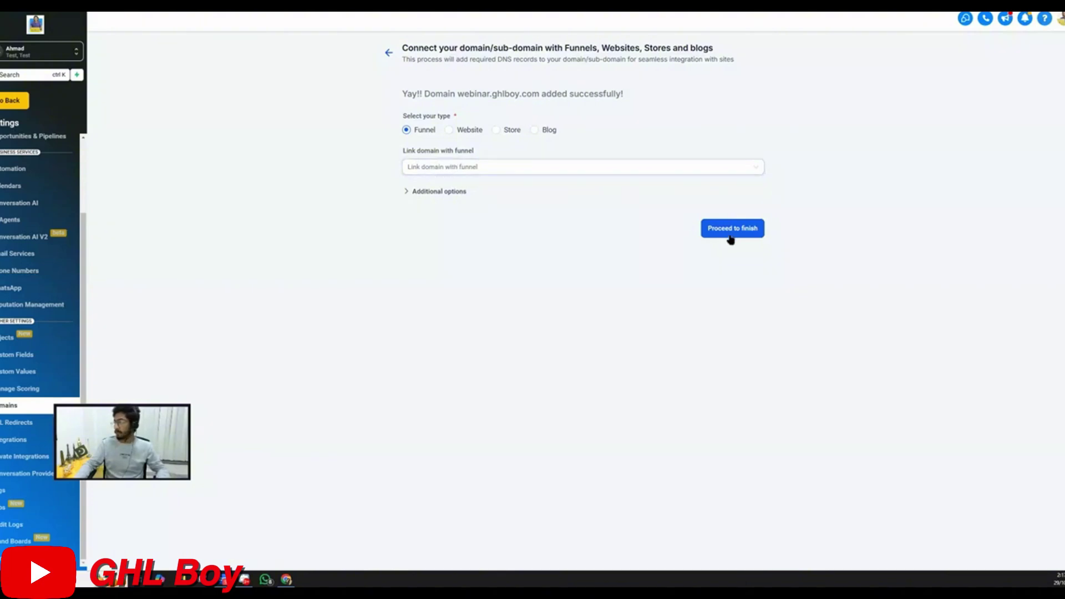
Check webinar.ghlboy.com in the connected domains list, then return to Webinar Funnels
left_click(389, 53)
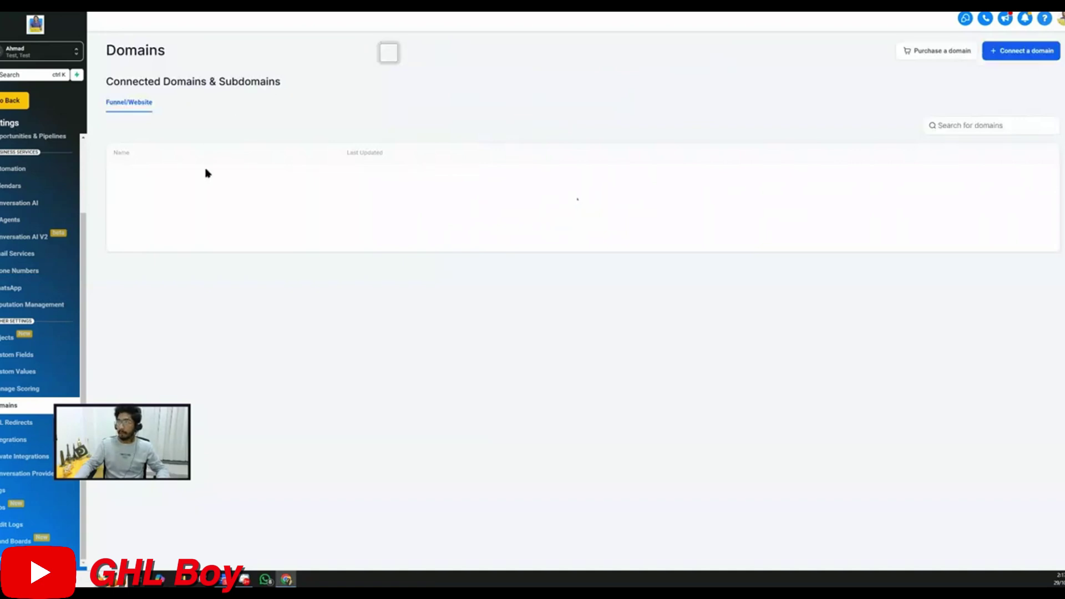
left_click_drag(183, 177, 131, 176)
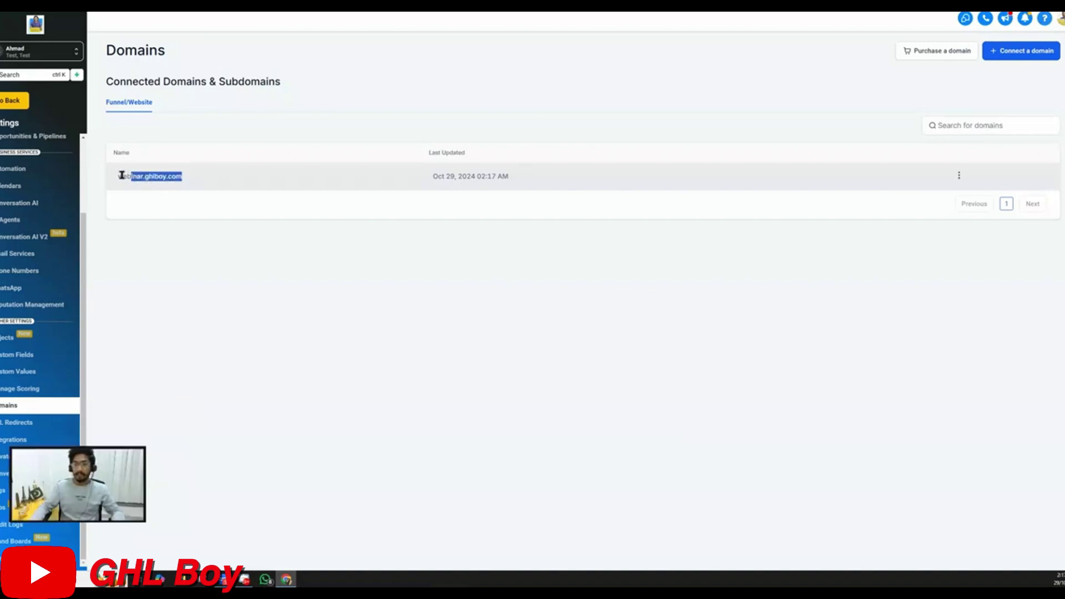
left_click(23, 101)
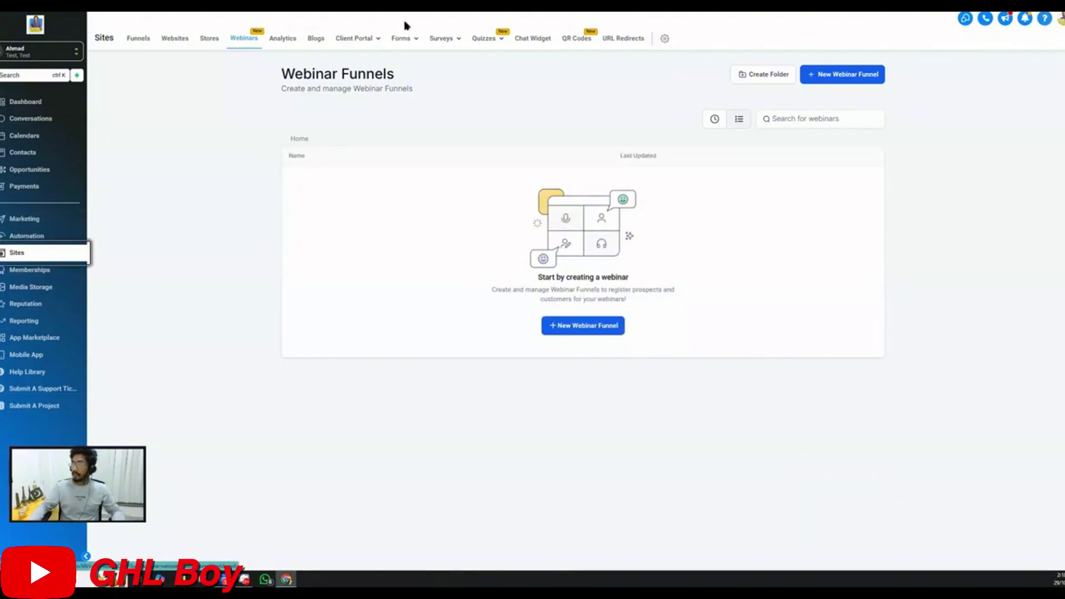
In the Forms builder, add a new form (Form 3) started from scratch
left_click(404, 40)
left_click(388, 58)
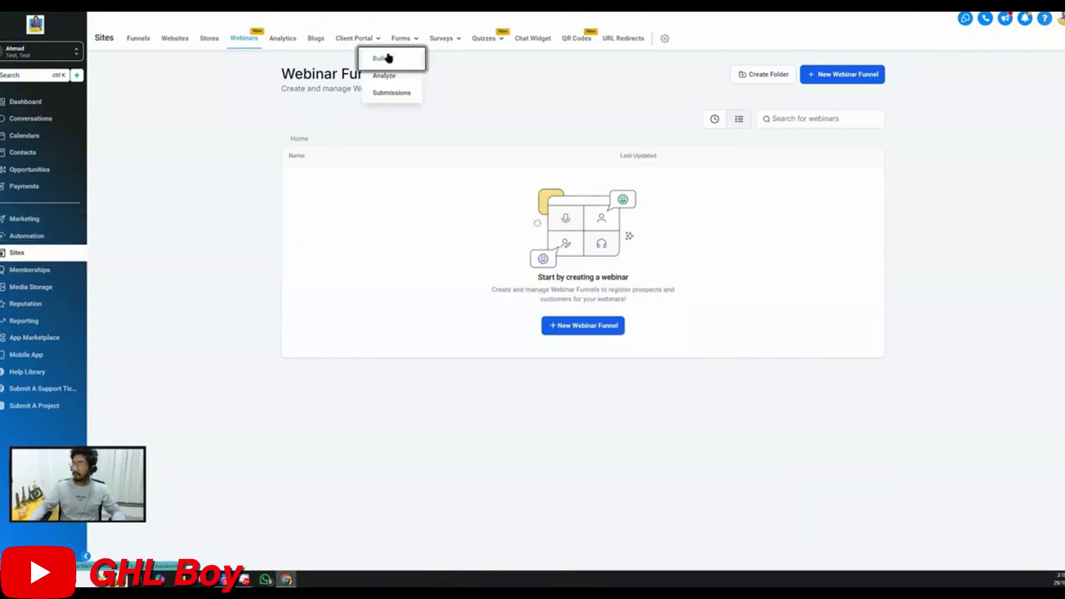
left_click(859, 73)
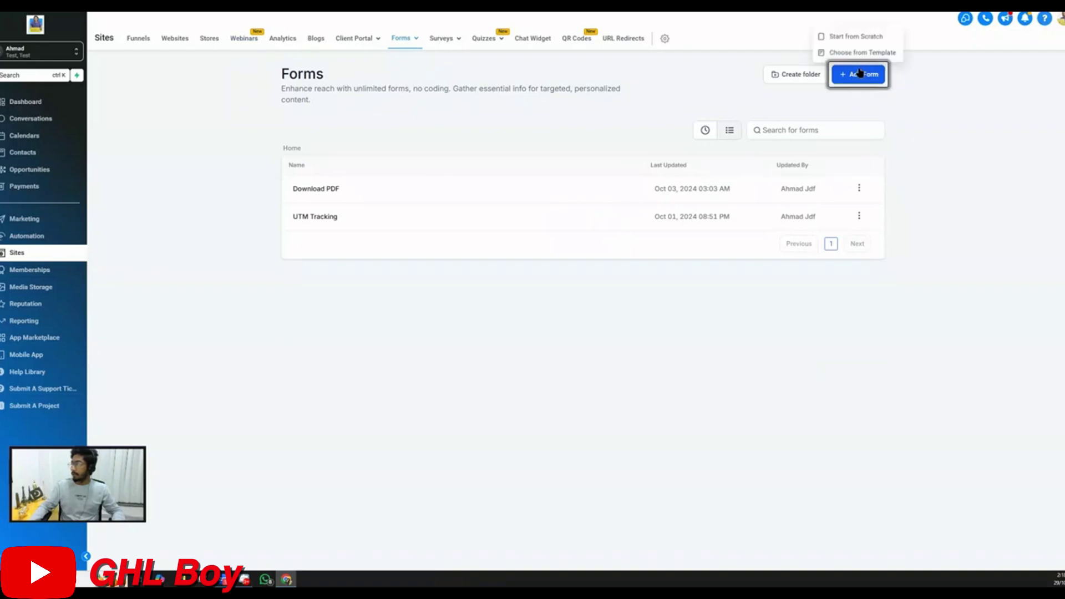
left_click(857, 36)
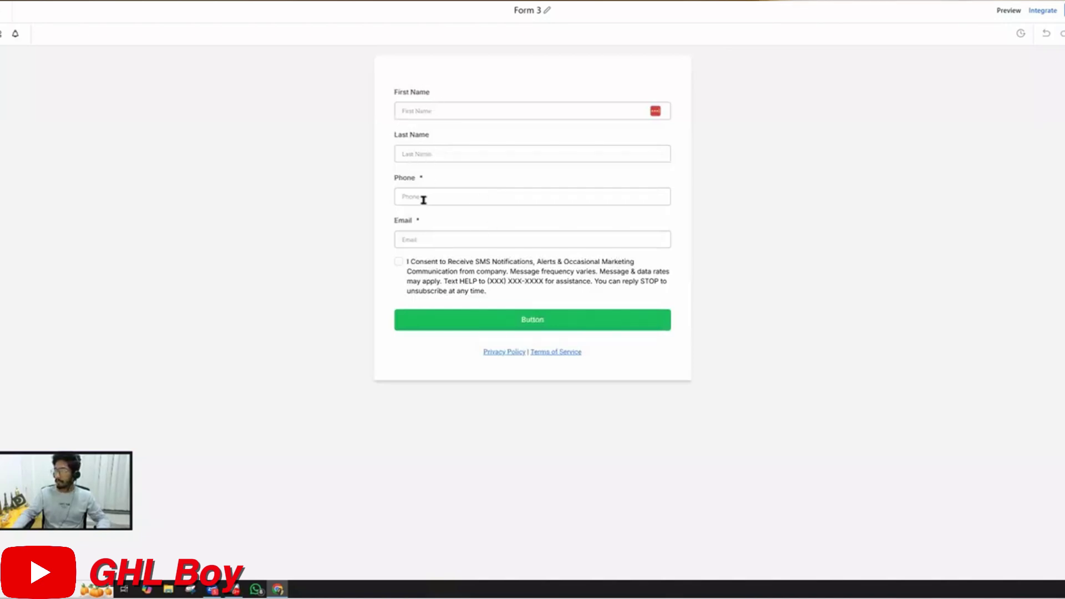
Mark the First Name and Last Name fields required, then select the consent block
left_click(424, 108)
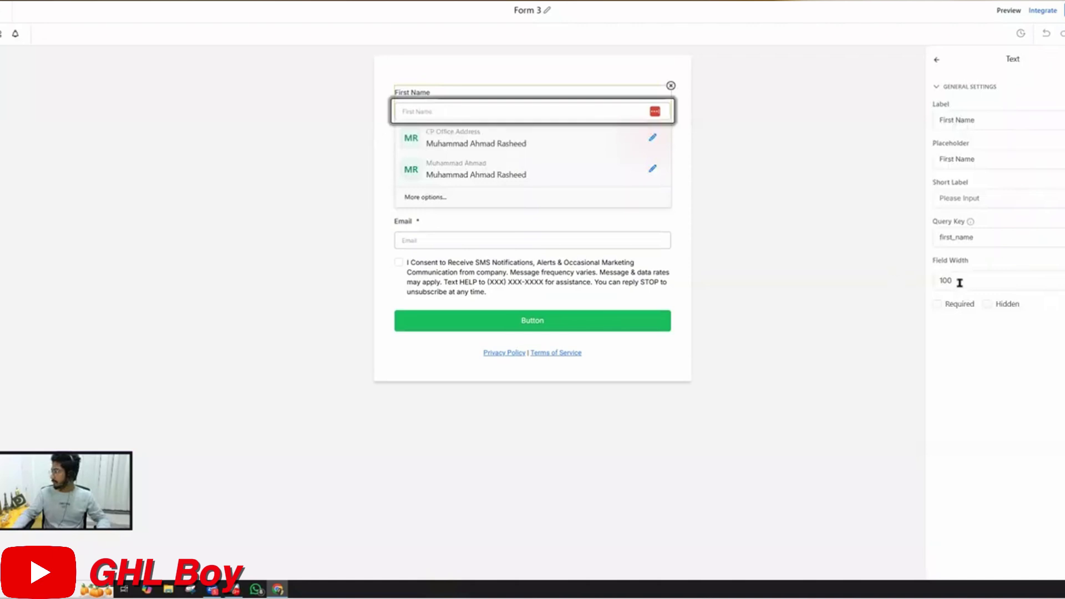
left_click(937, 304)
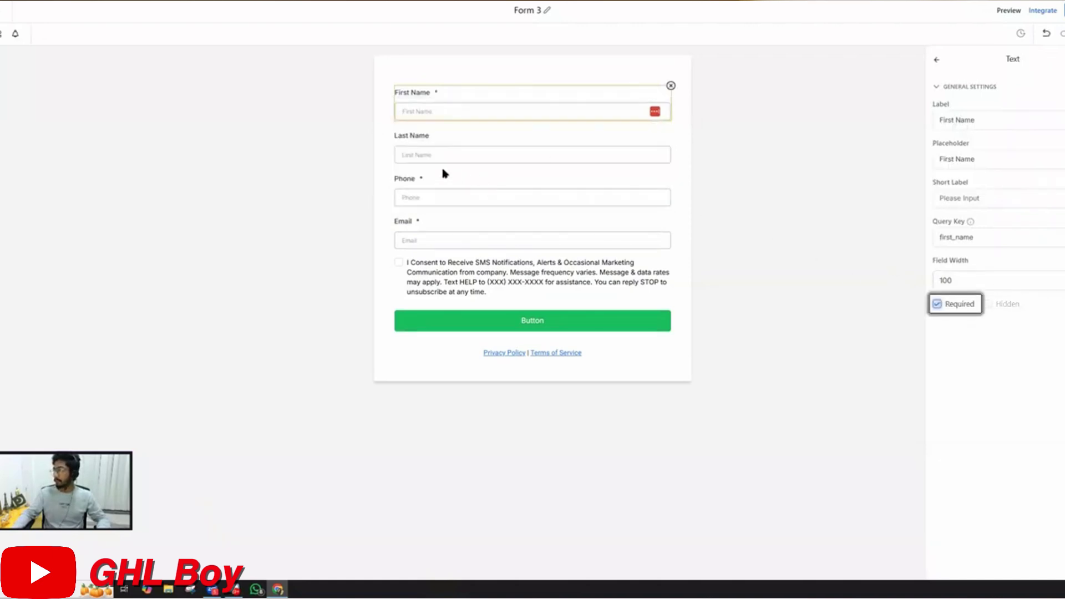
left_click(448, 156)
left_click(940, 305)
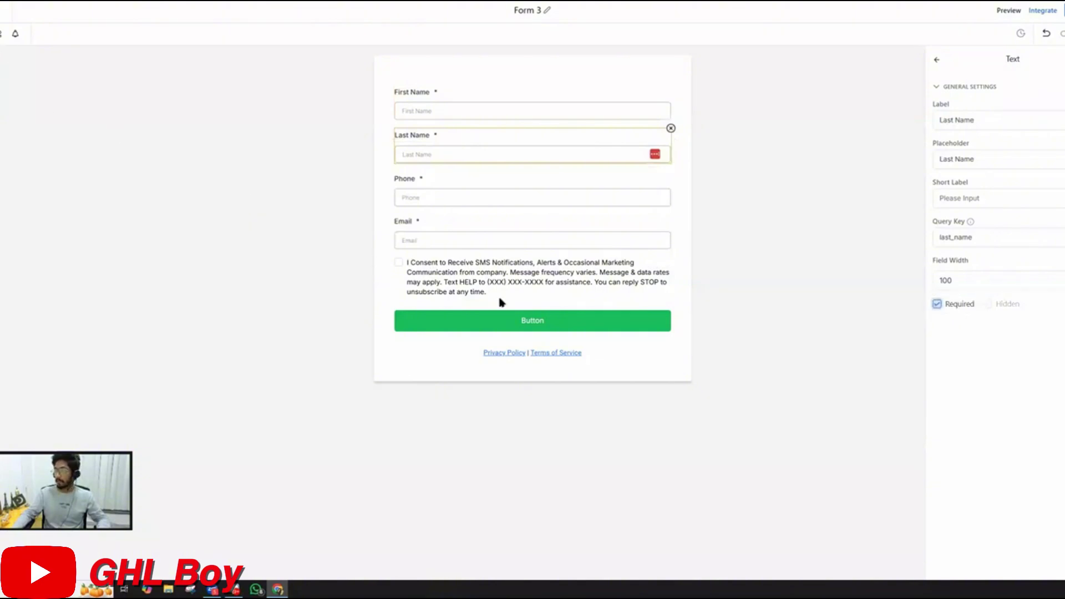
left_click(447, 278)
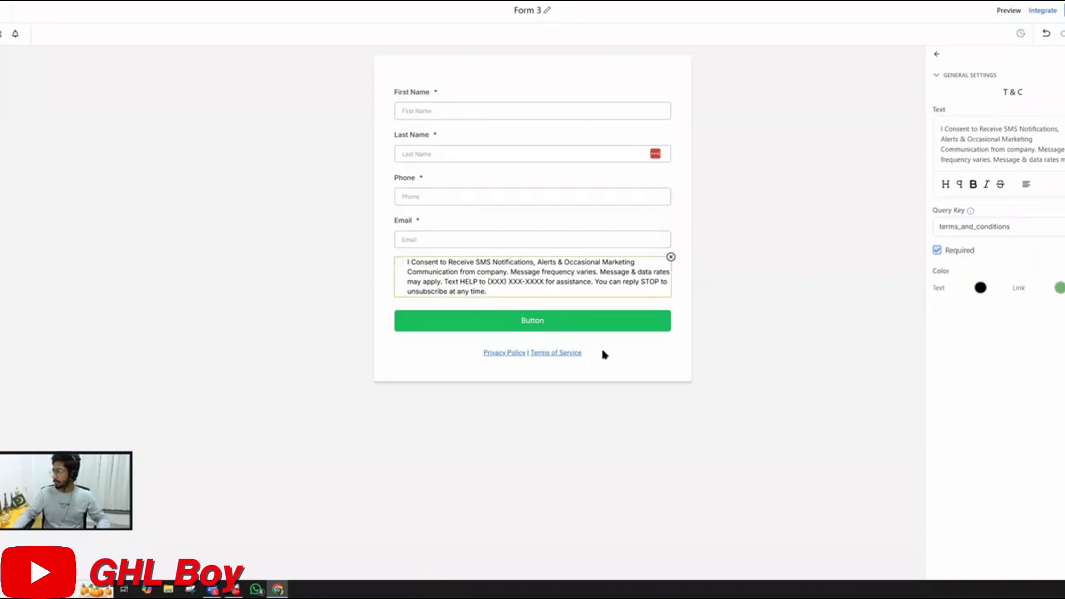
Change the form title from 'Form 3' to 'Webinar Registration Form'
left_click(534, 17)
key("End")
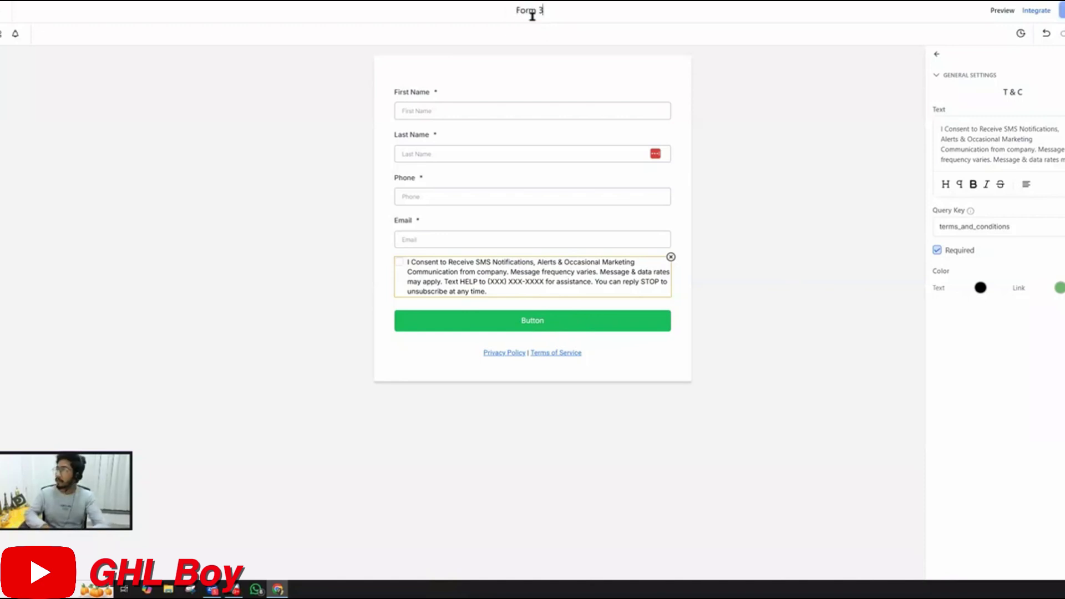
key("BackSpace")
key("Home")
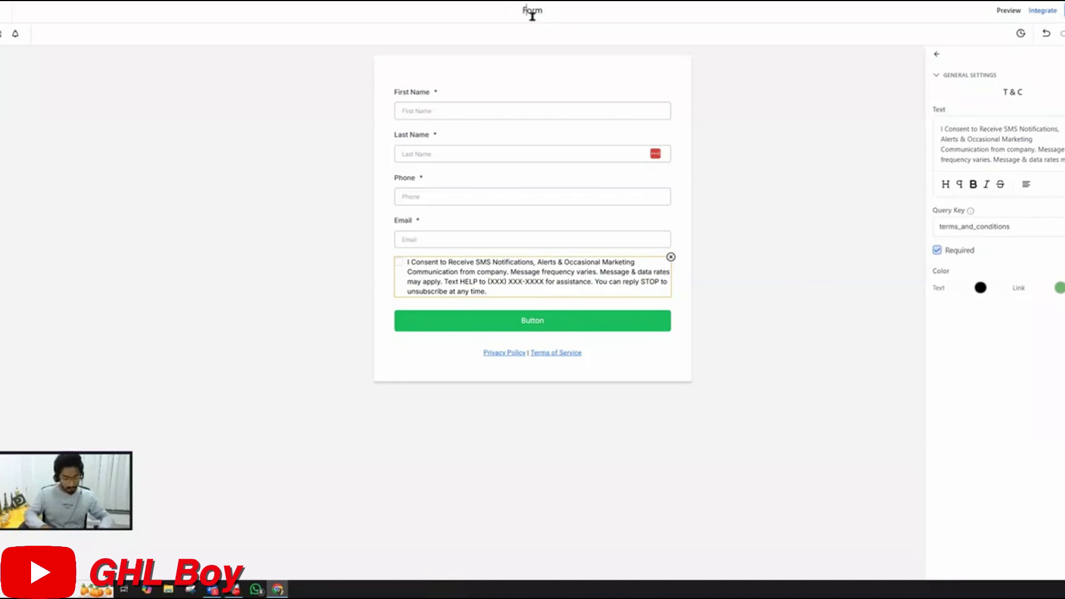
type("Webinar Re")
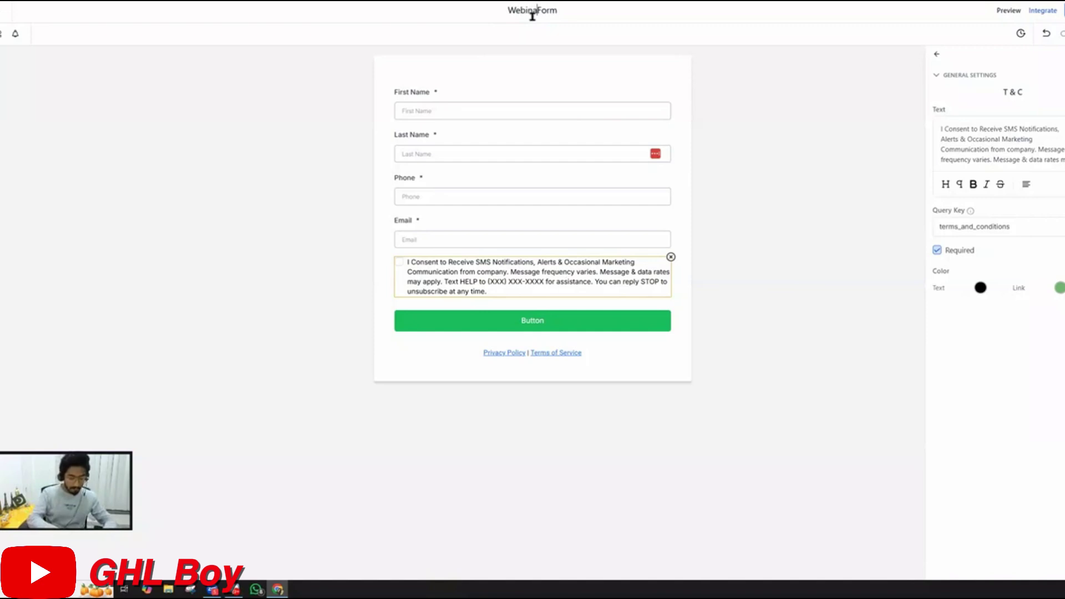
type("gistrati")
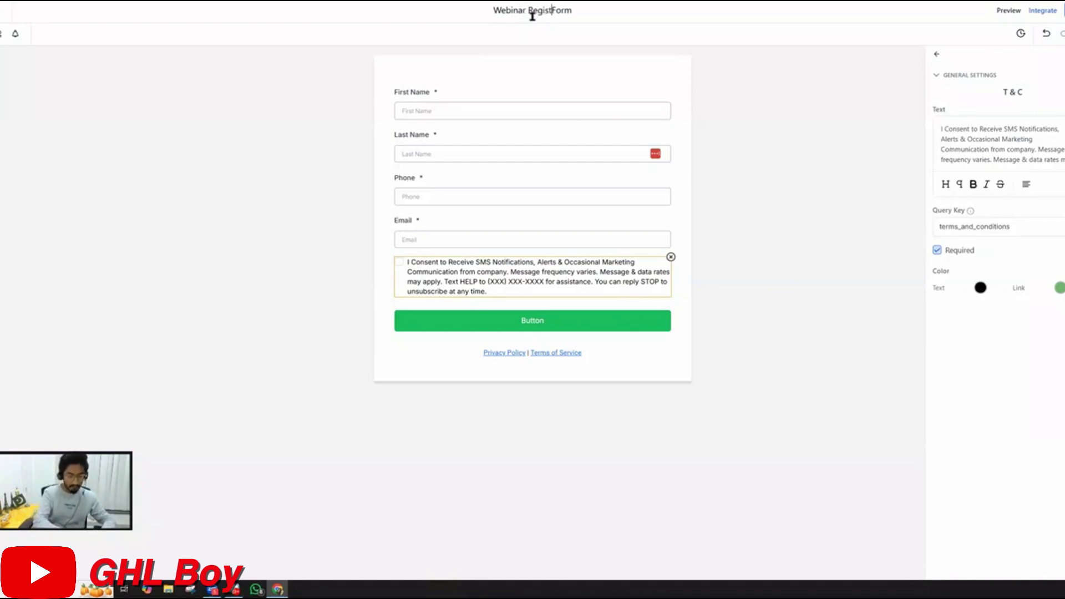
type("on")
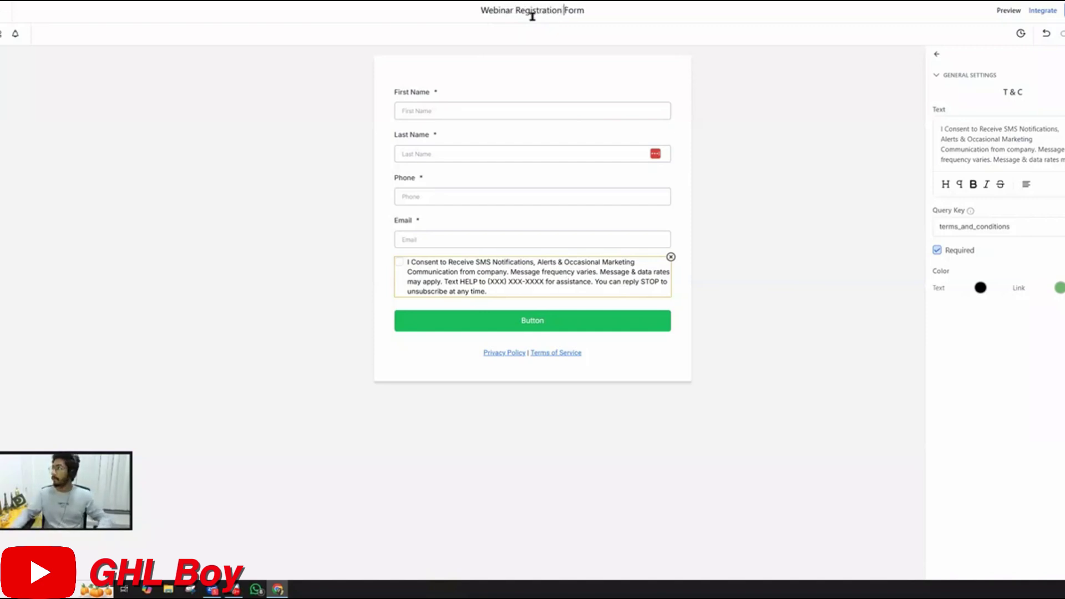
key("Return")
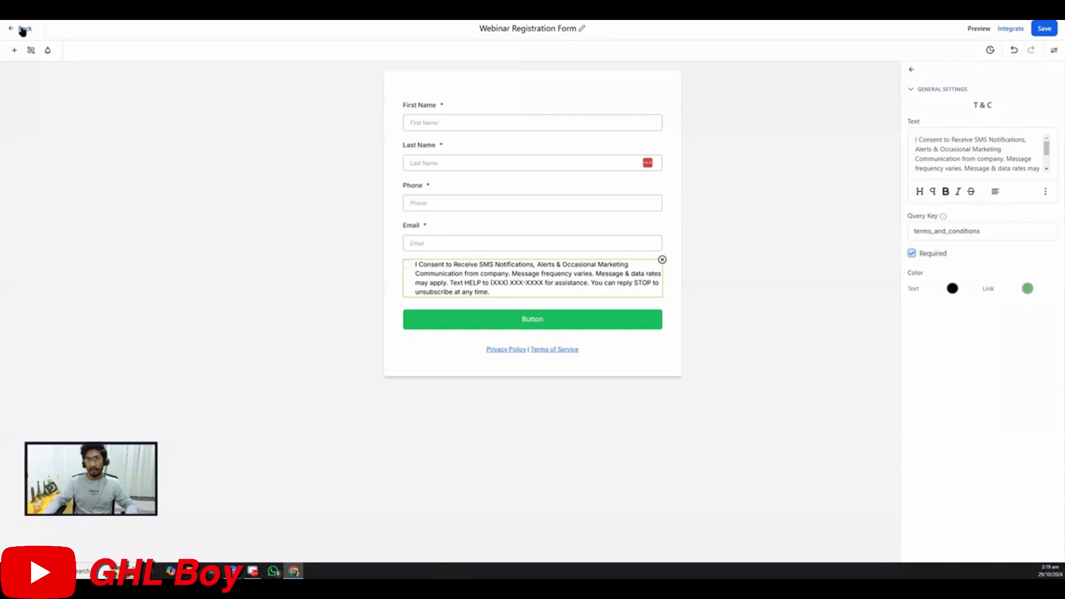
Leave the form editor, go to the Webinars tab and start a new webinar funnel
left_click(22, 30)
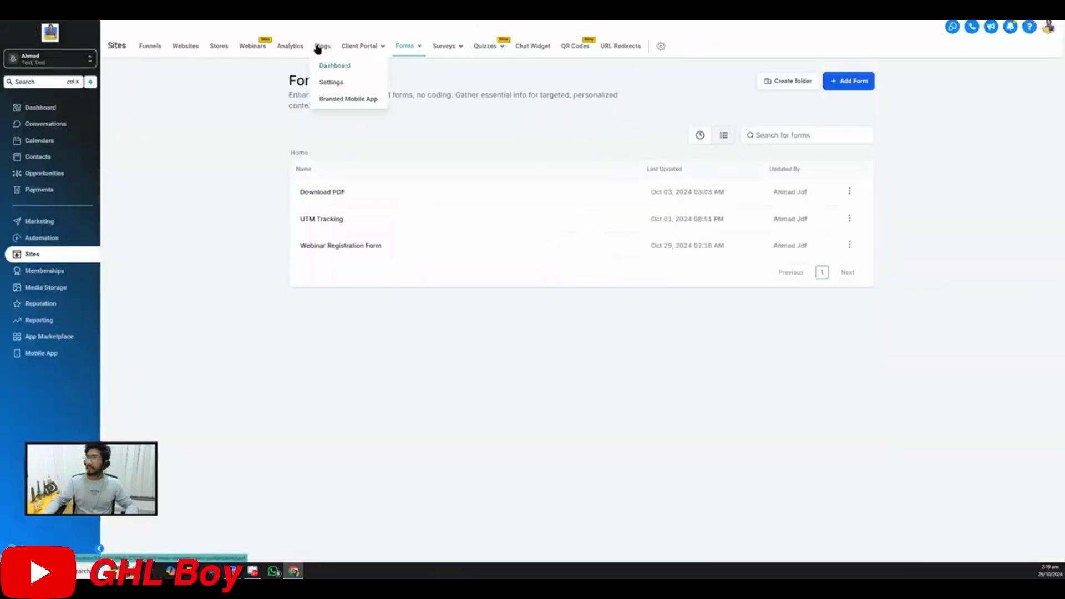
left_click(249, 50)
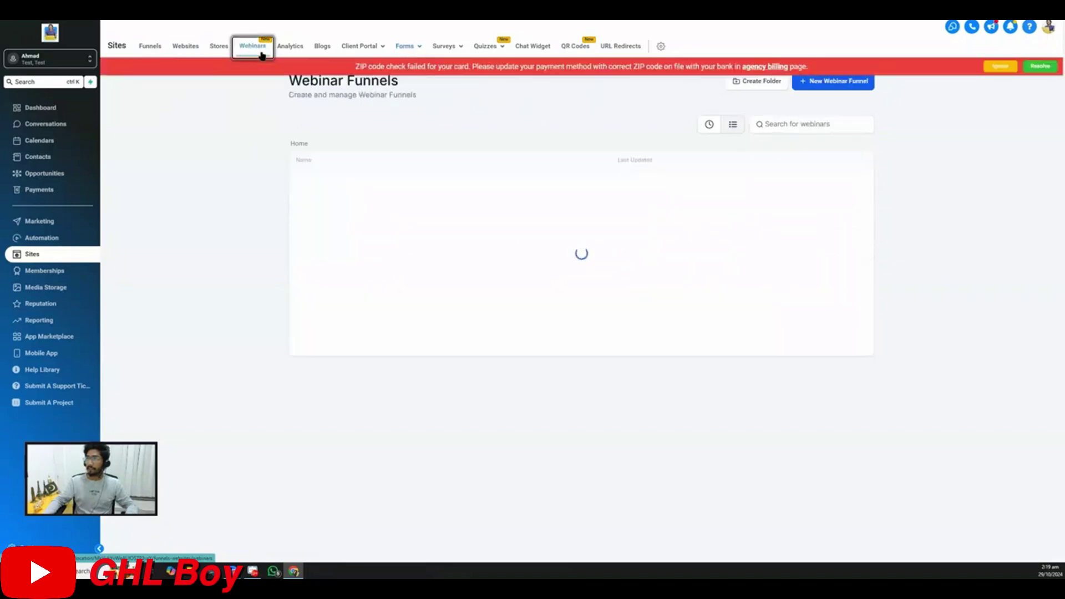
left_click(829, 81)
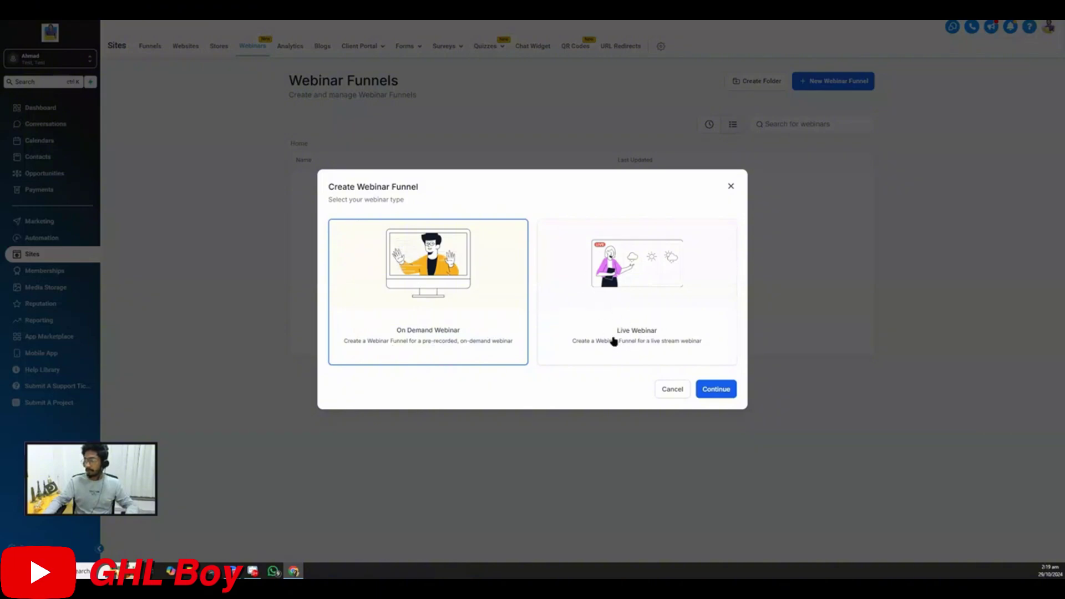
Choose the On Demand Webinar type and name the webinar '5-Day Challenge'
left_click(722, 391)
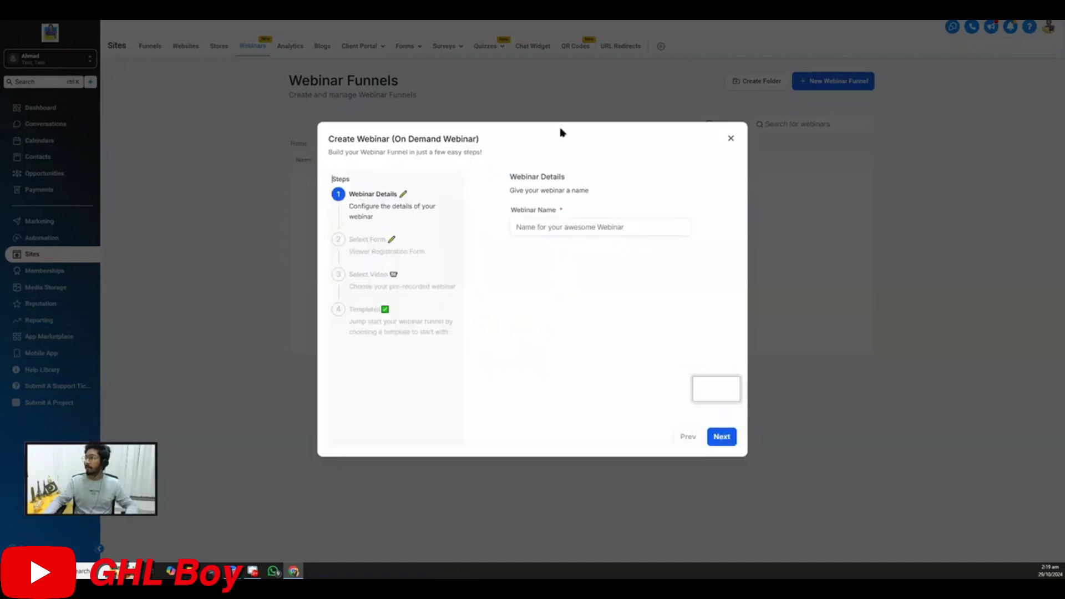
left_click(544, 225)
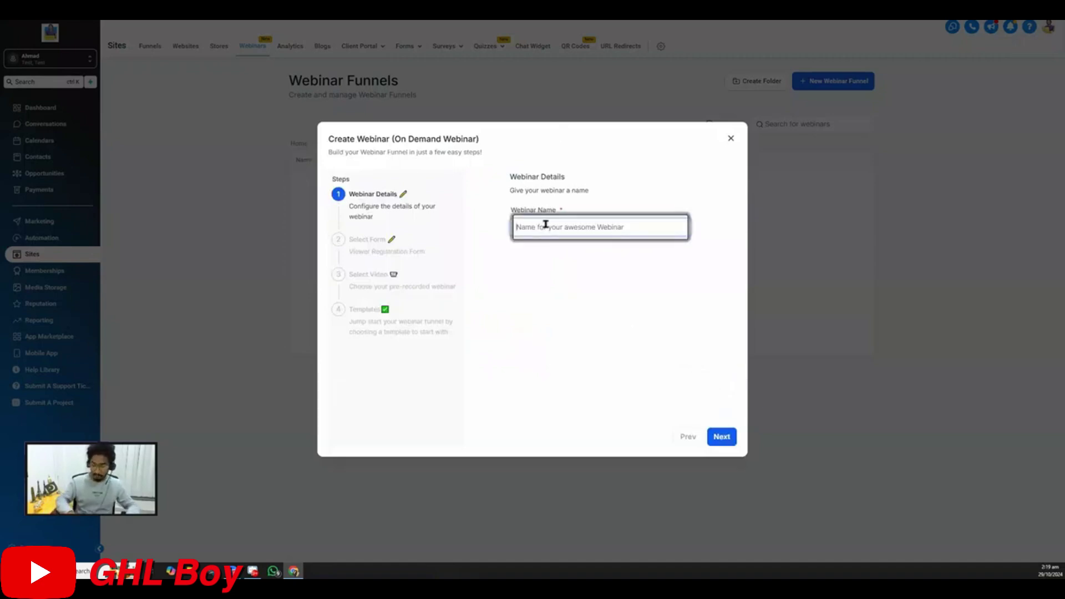
type("5-Day ")
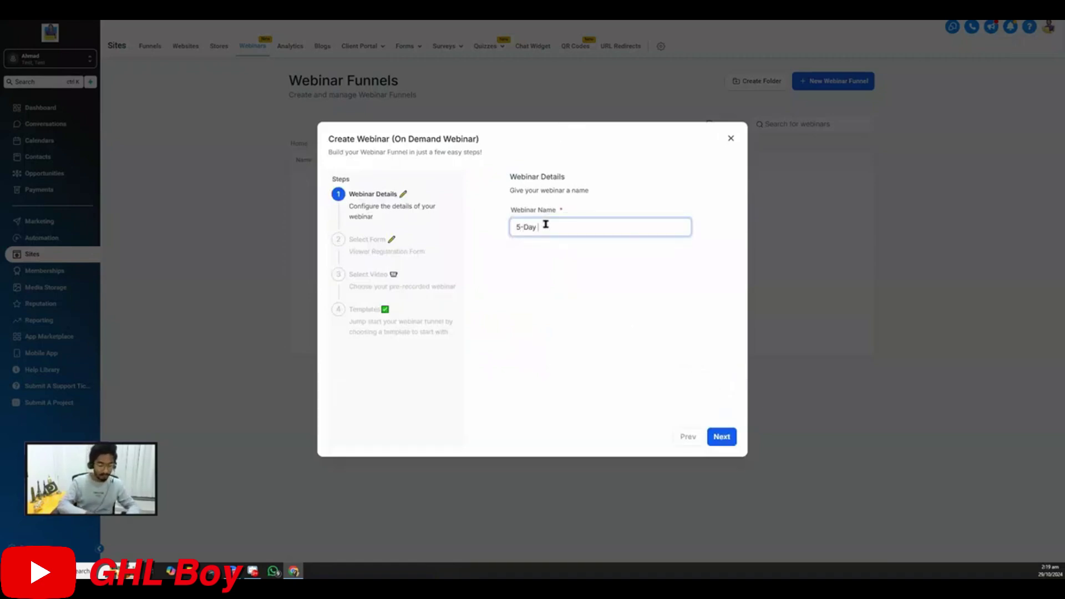
type("Chall")
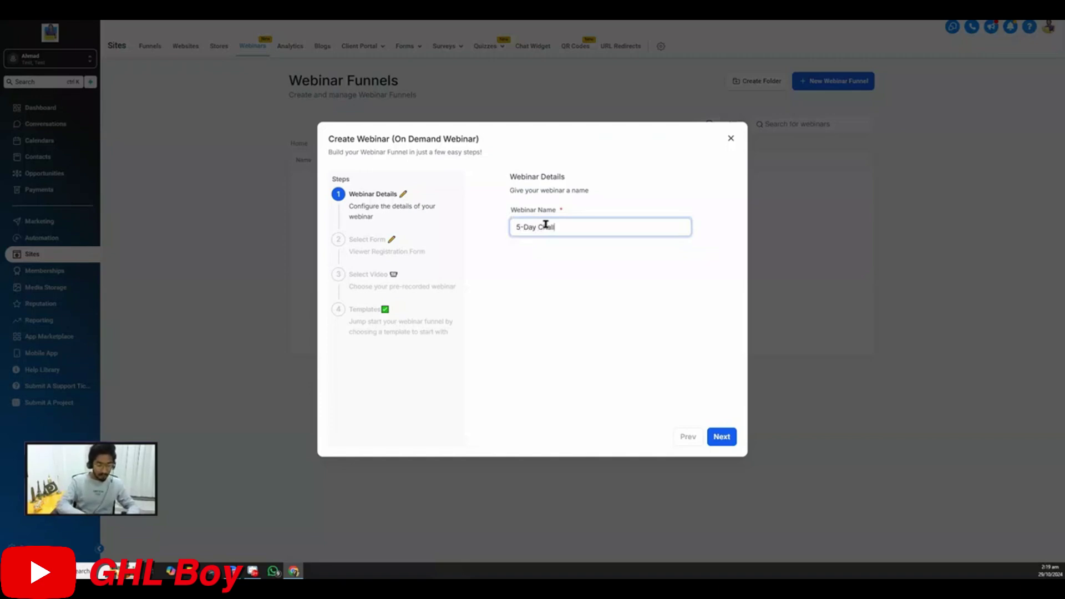
type("enge")
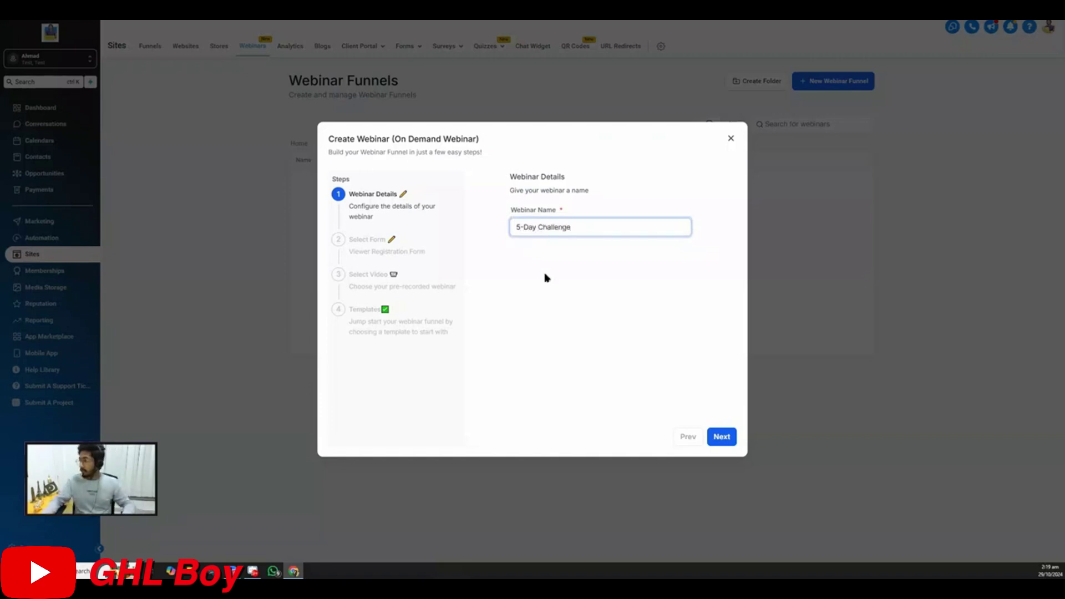
left_click(723, 439)
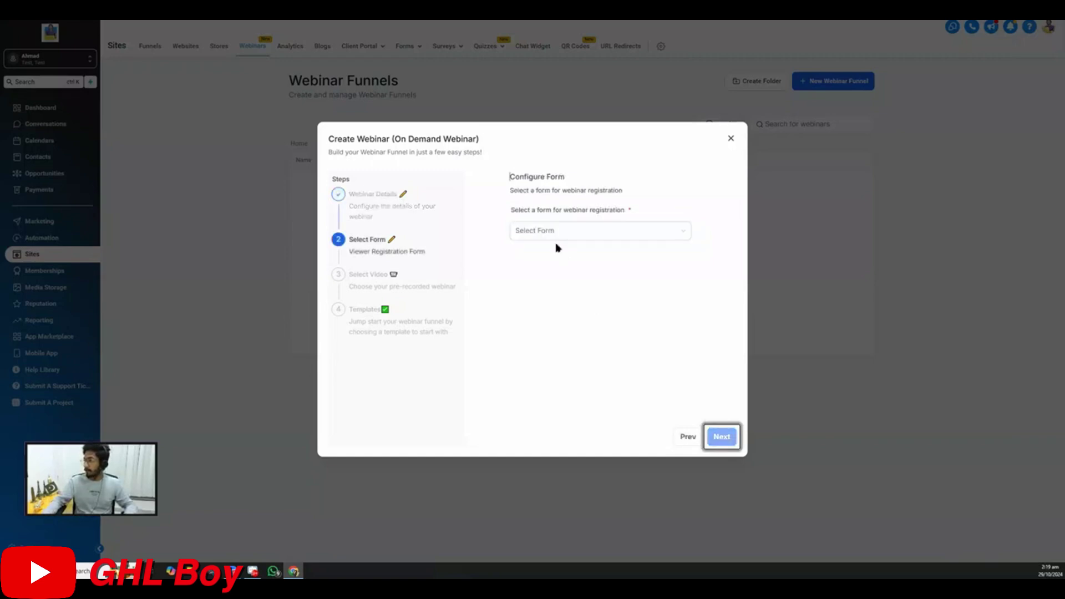
Select Webinar Registration Form as the webinar's sign-up form
left_click(549, 230)
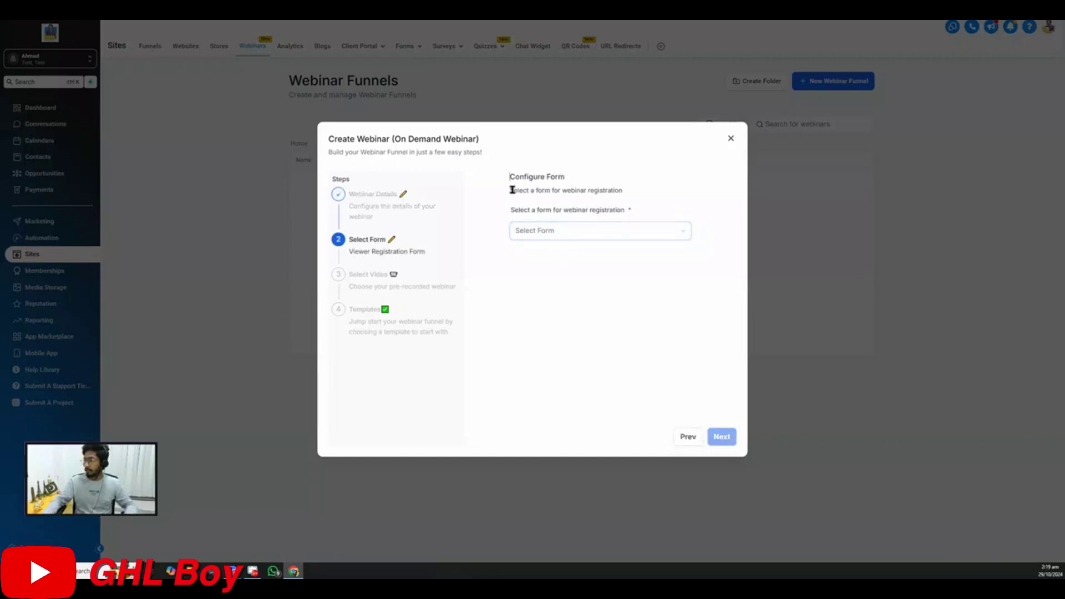
left_click_drag(511, 178, 575, 180)
left_click(540, 230)
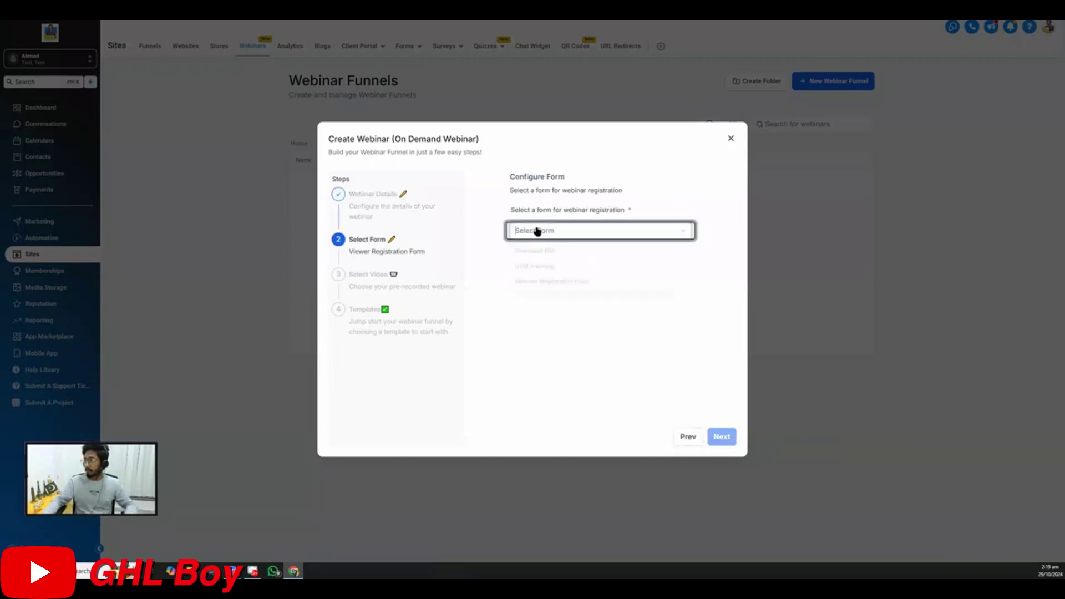
left_click(551, 285)
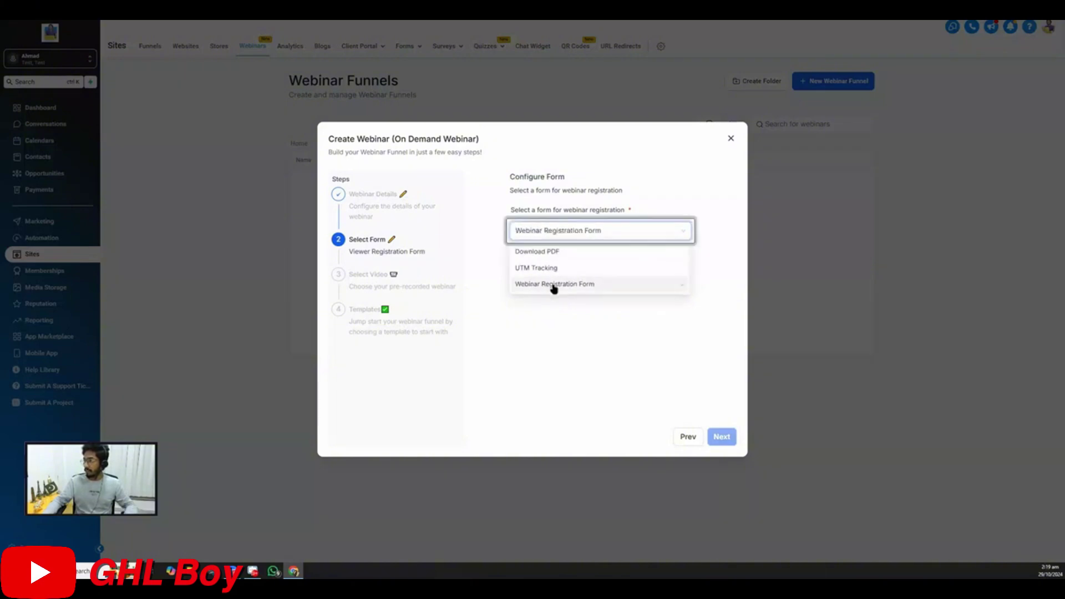
Advance the Create Webinar wizard past the form step to Select Video
left_click(721, 437)
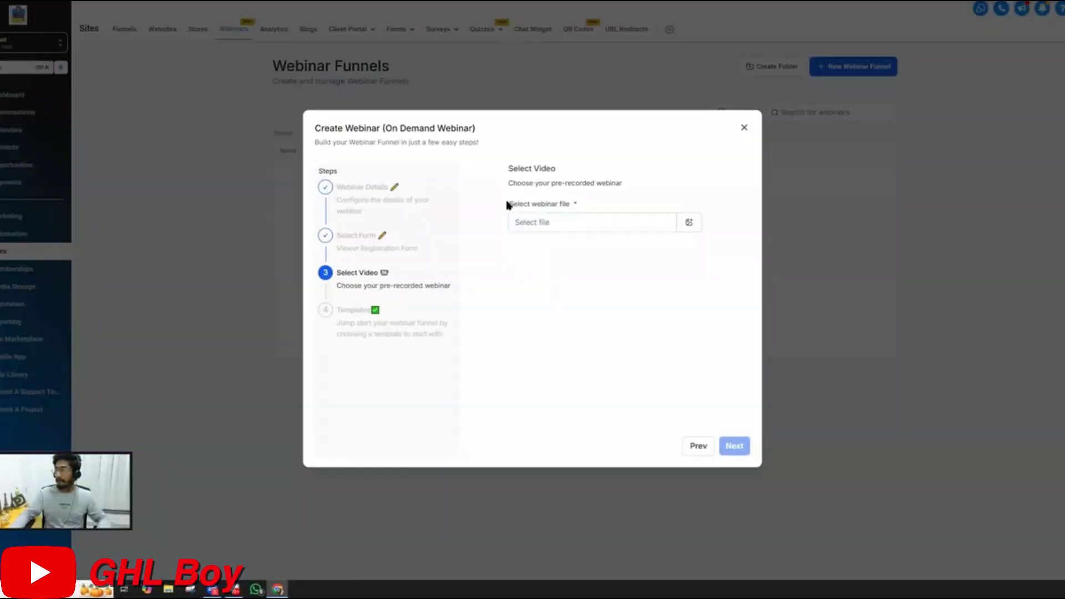
left_click_drag(506, 205, 571, 208)
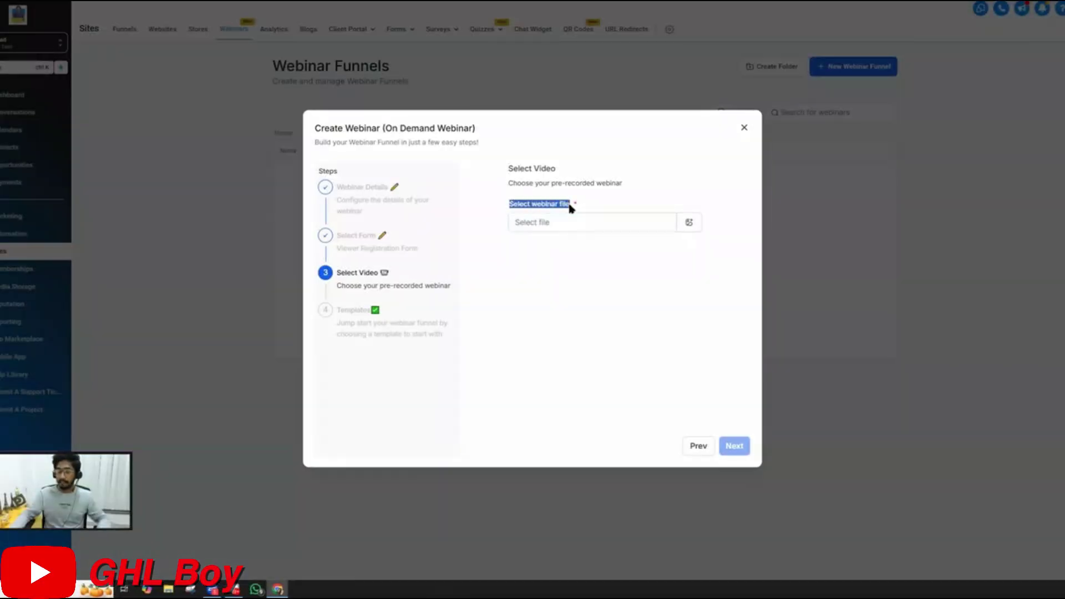
Pick 'Review Received Automation in GoHighLevel' from Media Storage as the webinar video
left_click(689, 222)
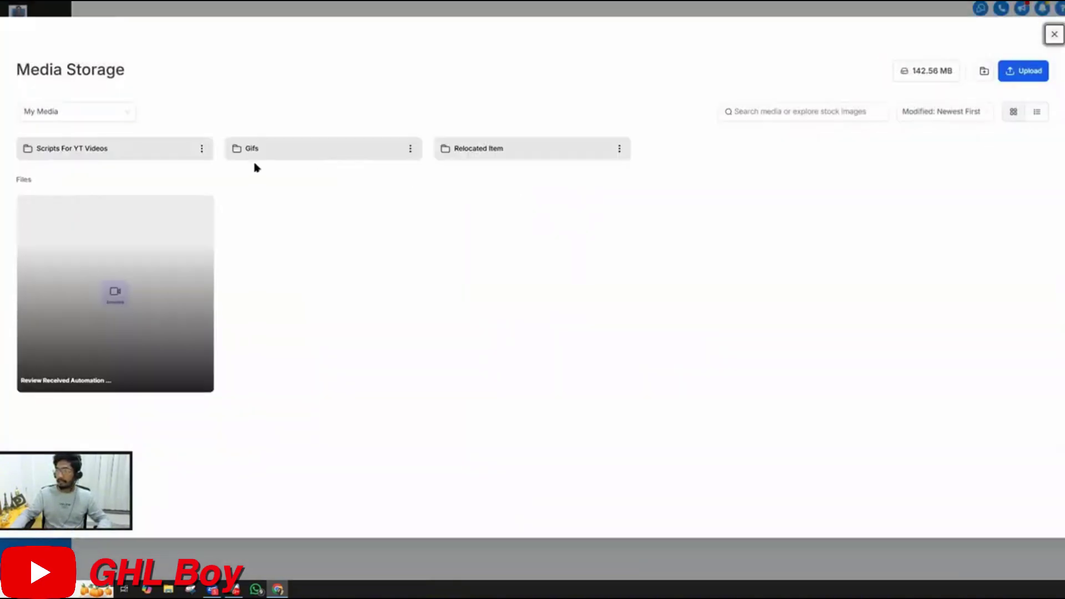
left_click(196, 190)
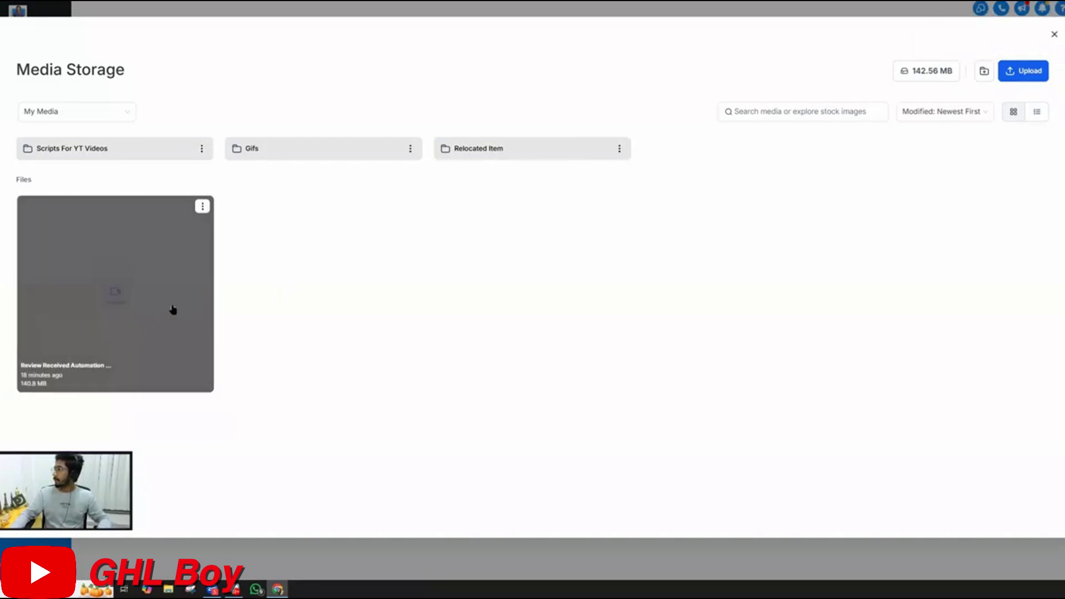
left_click(129, 347)
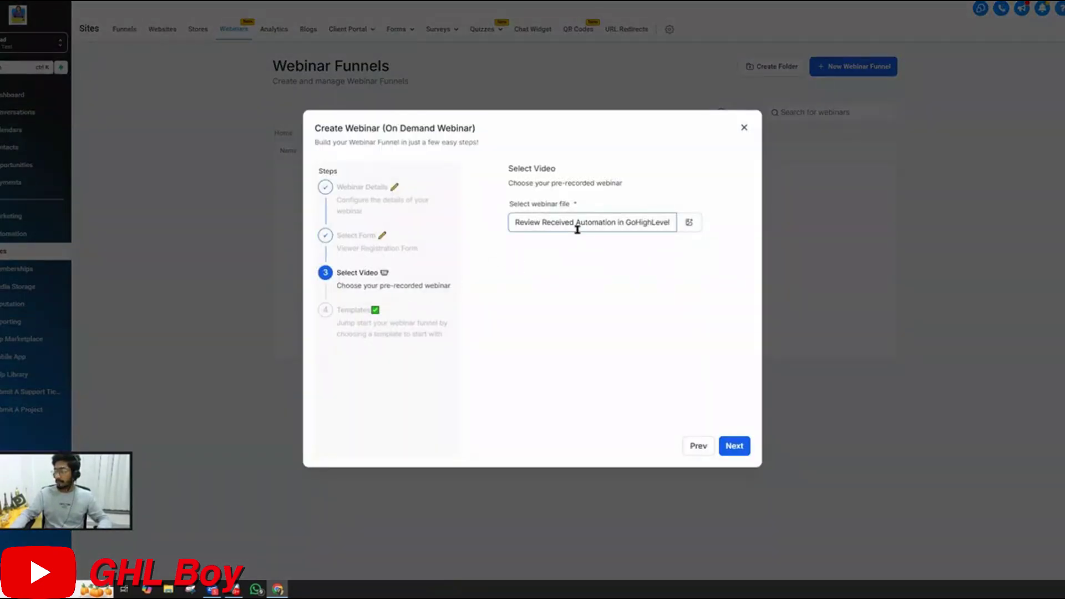
left_click(738, 447)
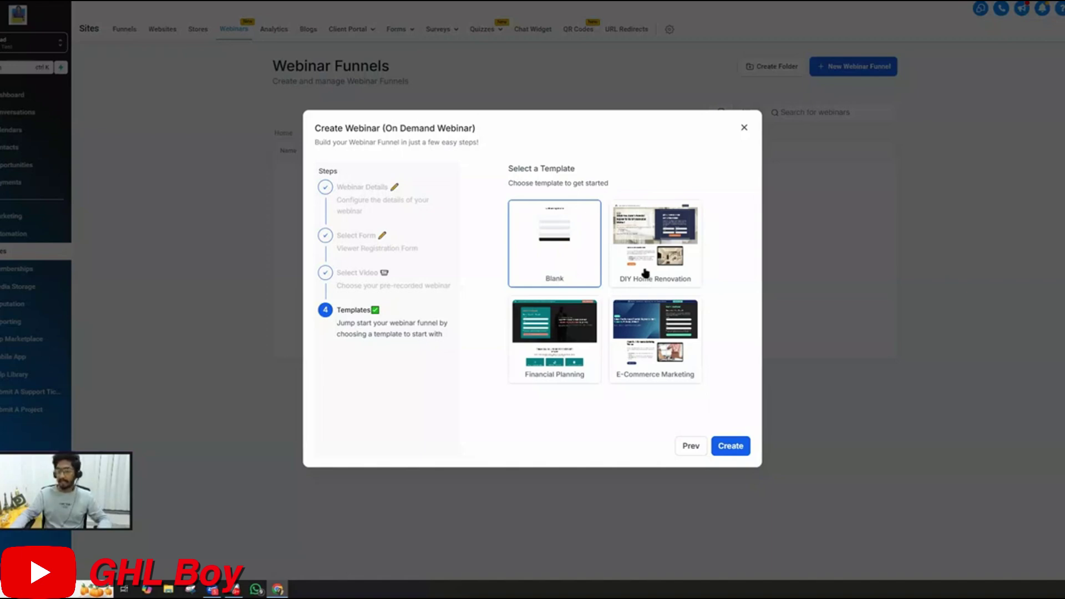
Select the DIY Home Renovation template and create the 5-Day Challenge funnel
left_click(656, 239)
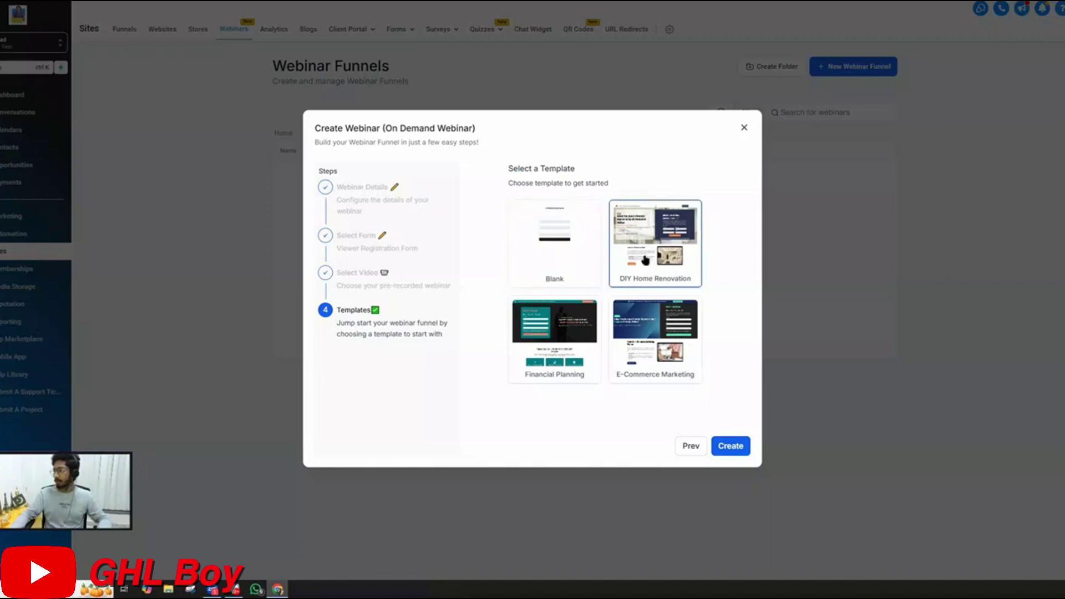
left_click(724, 447)
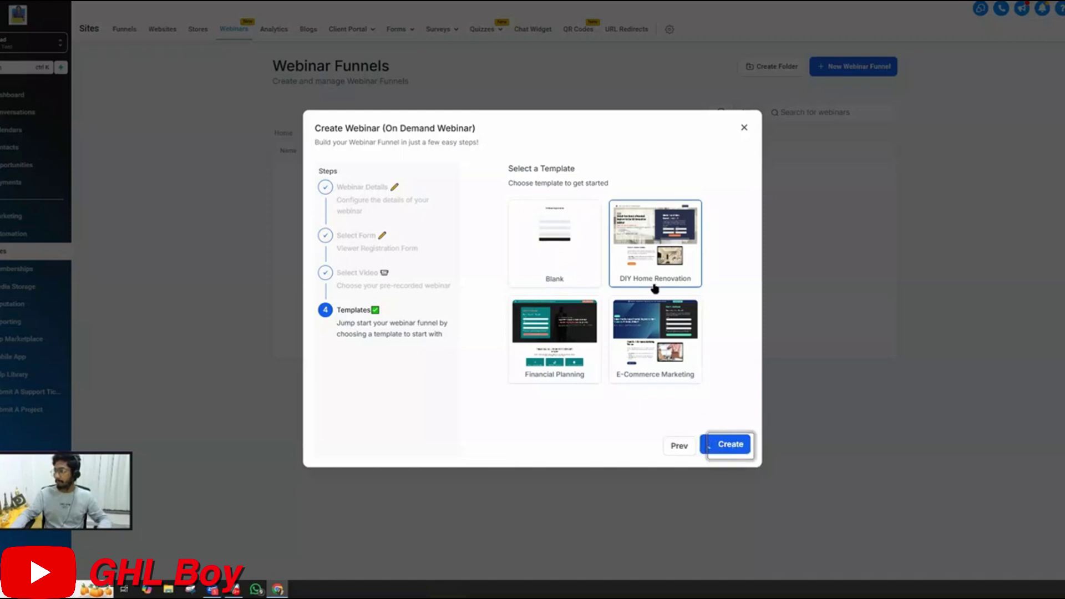
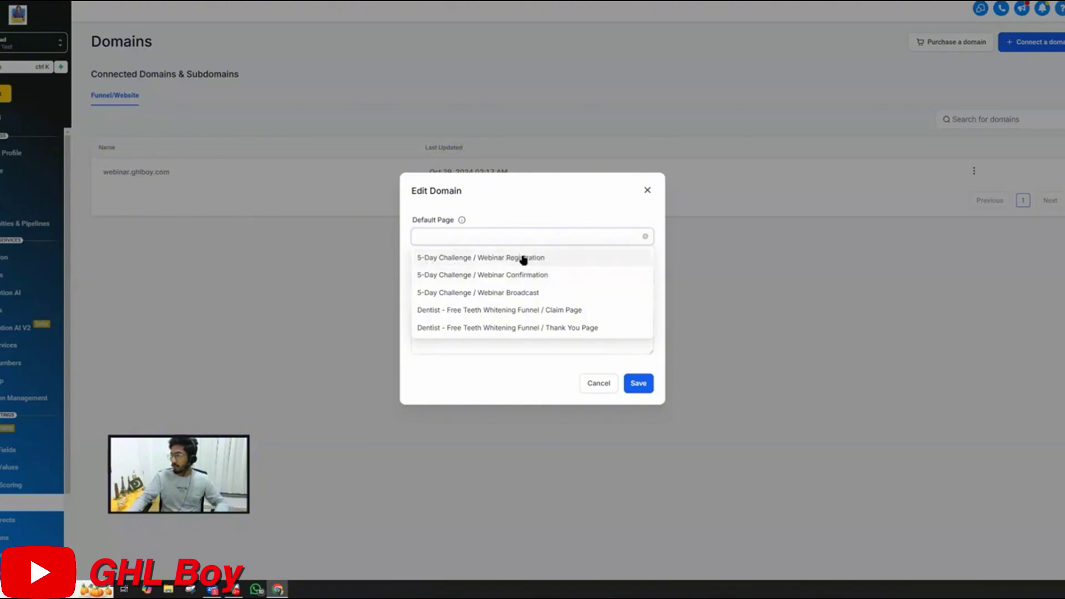
Make '5-Day Challenge / Webinar Registration' the default page for webinar.ghlboy.com and save
left_click(523, 259)
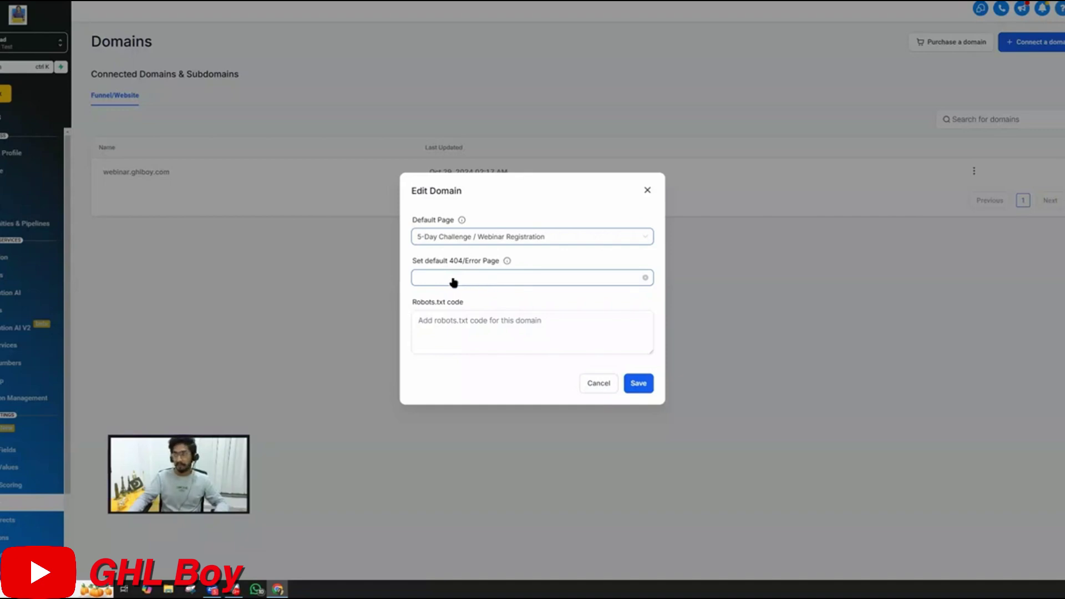
left_click(637, 383)
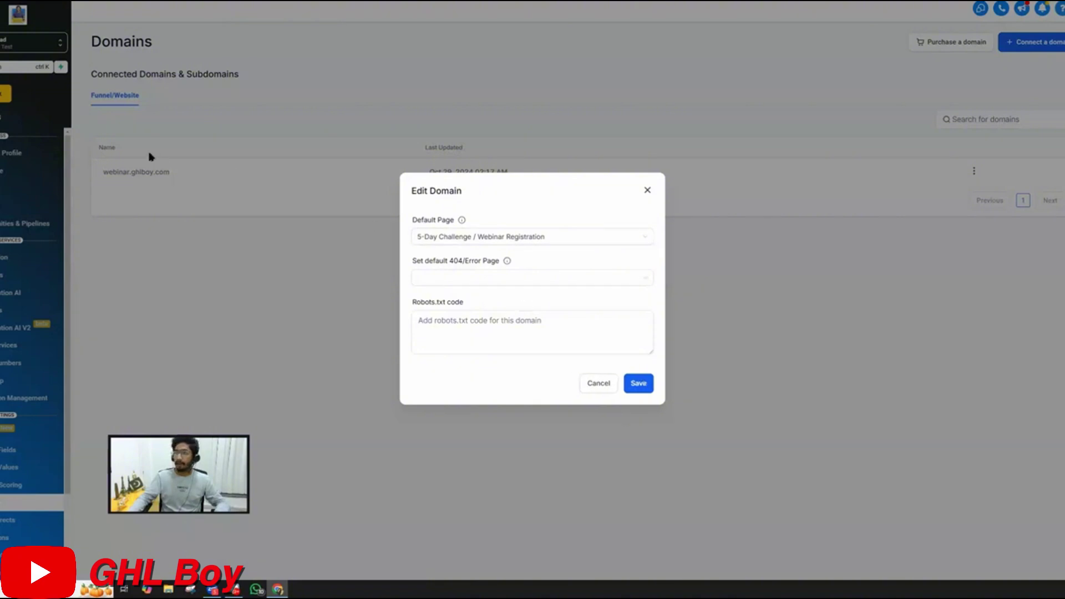
left_click(192, 199)
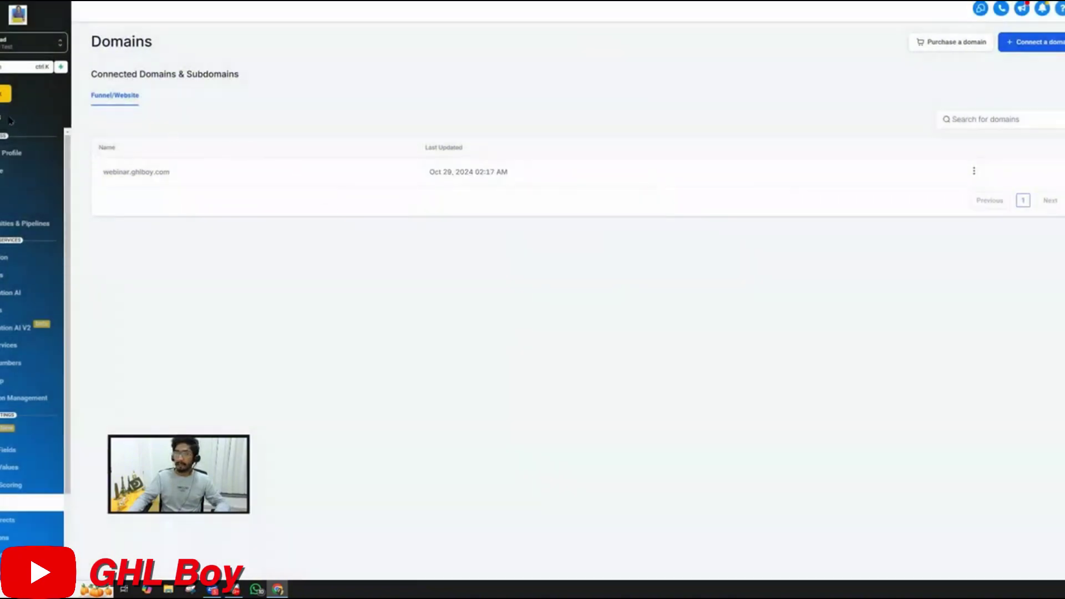
Open the 5-Day Challenge funnel's Webinar Registration page in the builder from Sites
left_click(11, 247)
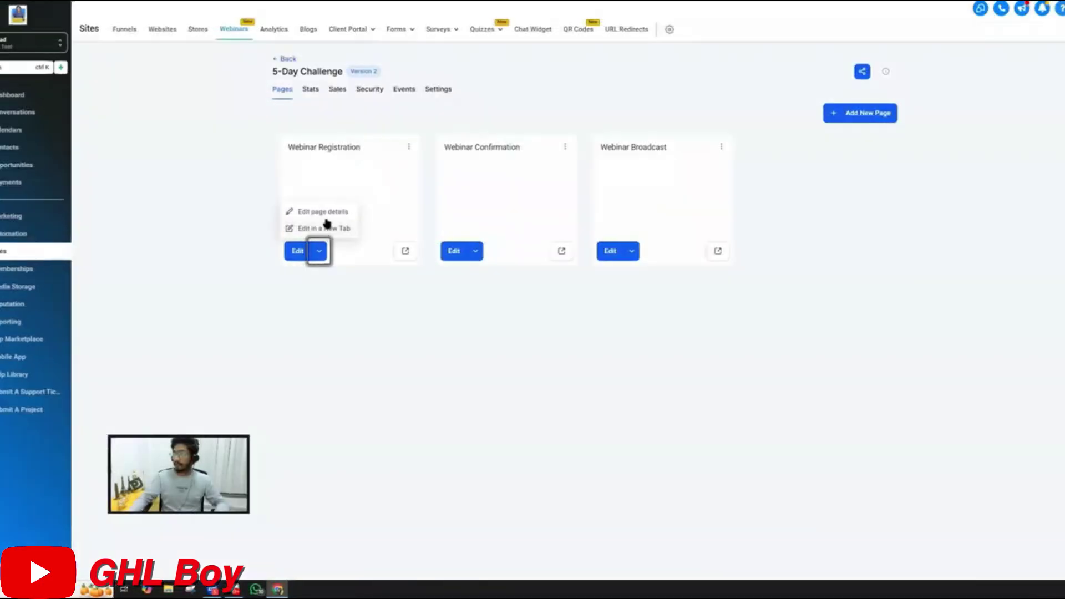
left_click(325, 229)
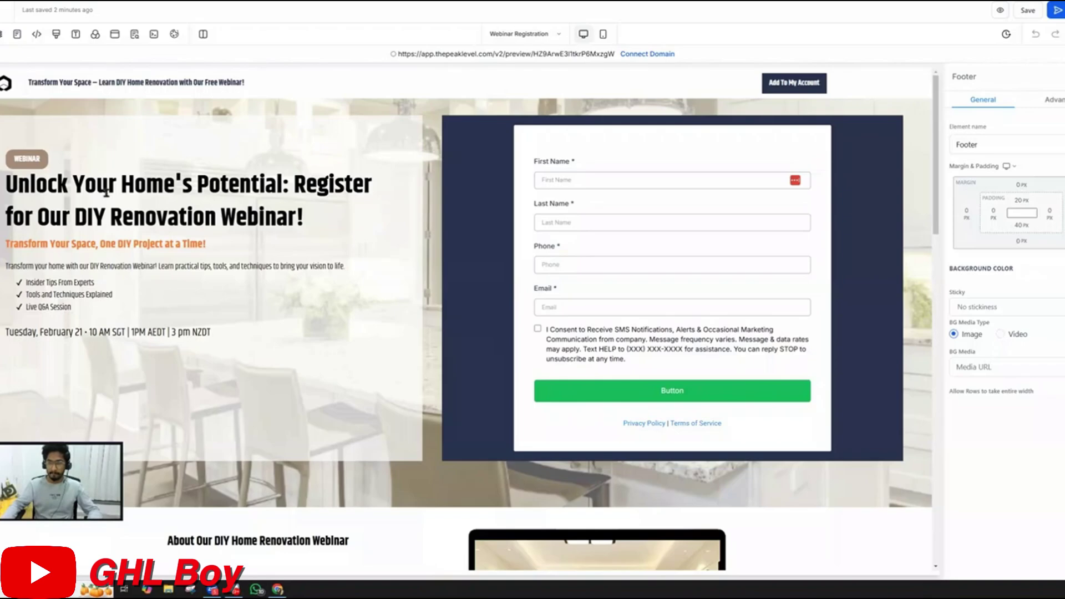
scroll(420, 206, "down", 3)
scroll(419, 206, "up", 3)
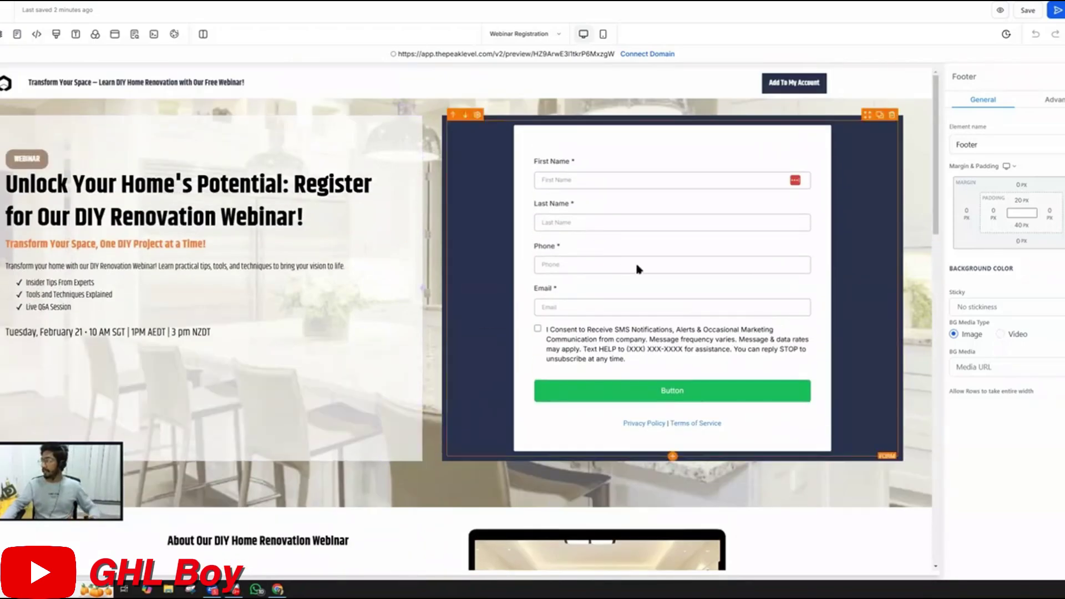
Keep the Webinar Registration Form embedded and set its redirect action to 'Go to website Url'
left_click(607, 257)
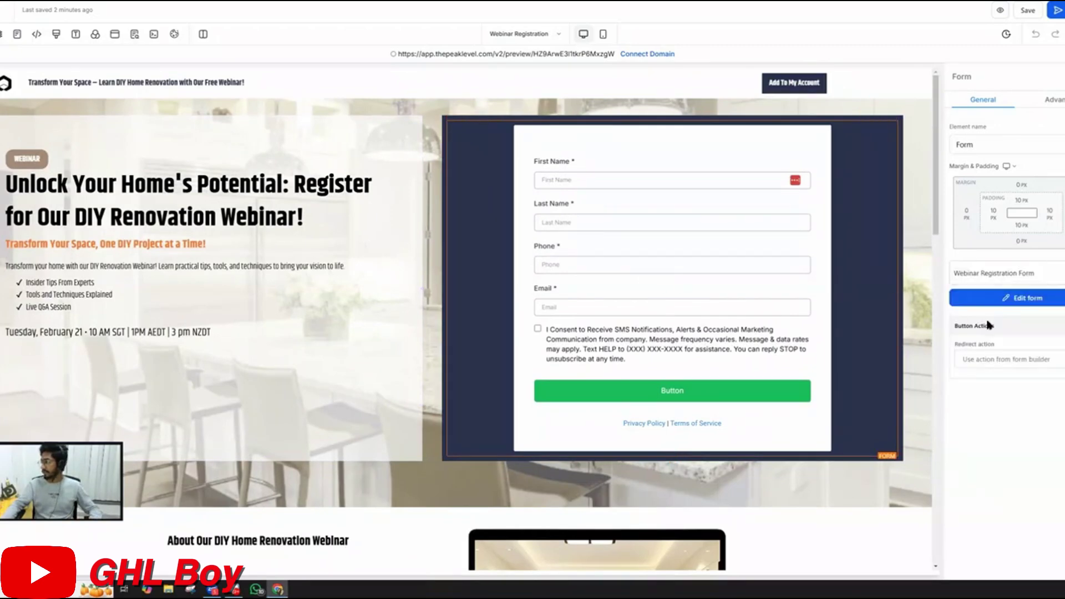
left_click(989, 274)
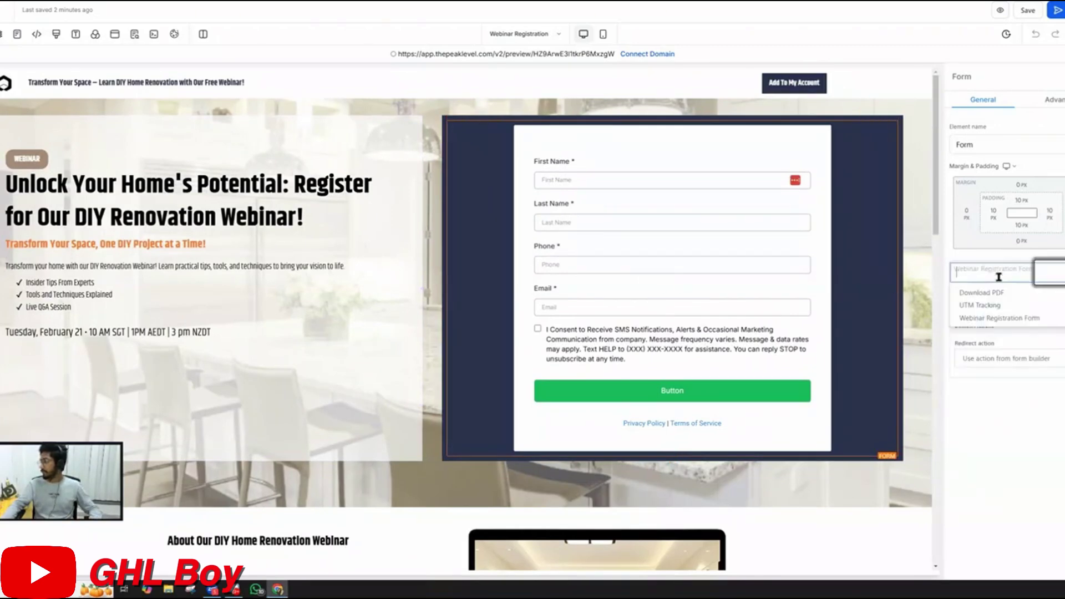
left_click(948, 256)
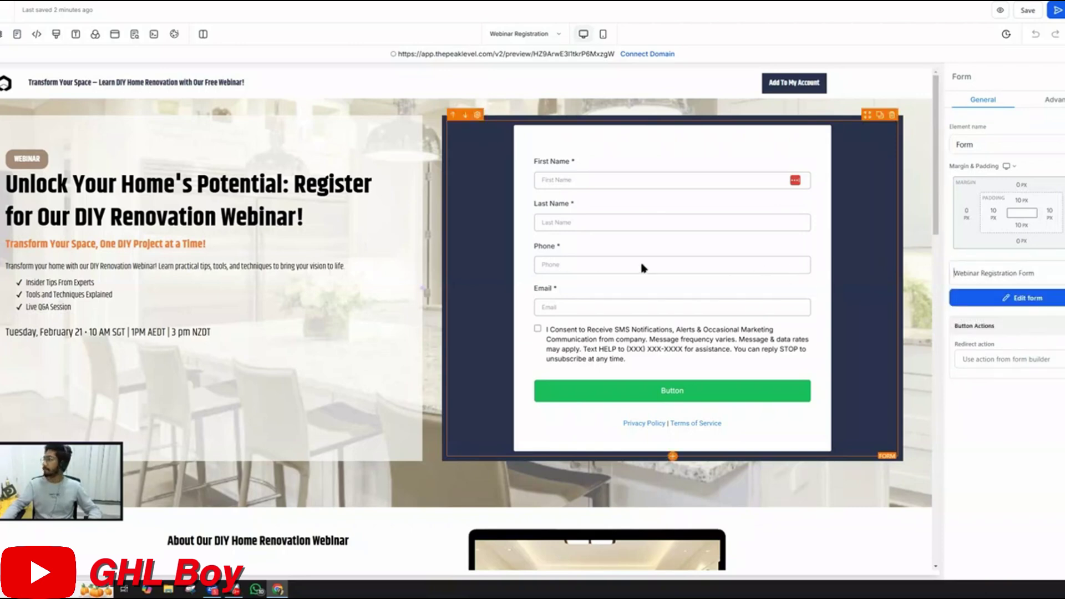
scroll(642, 268, "down", 6)
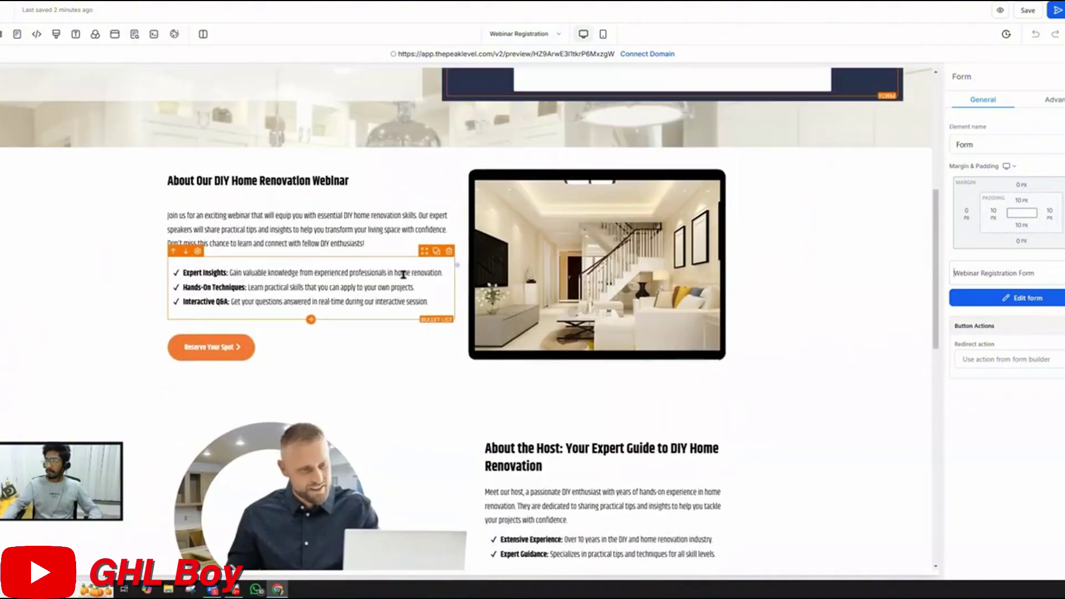
scroll(404, 274, "up", 6)
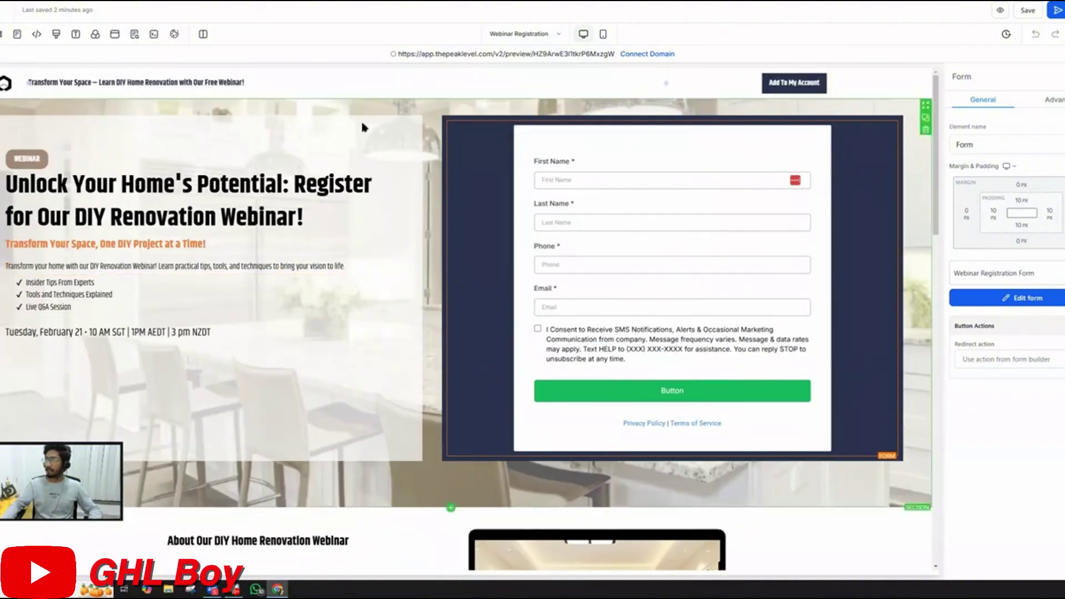
scroll(333, 285, "down", 10)
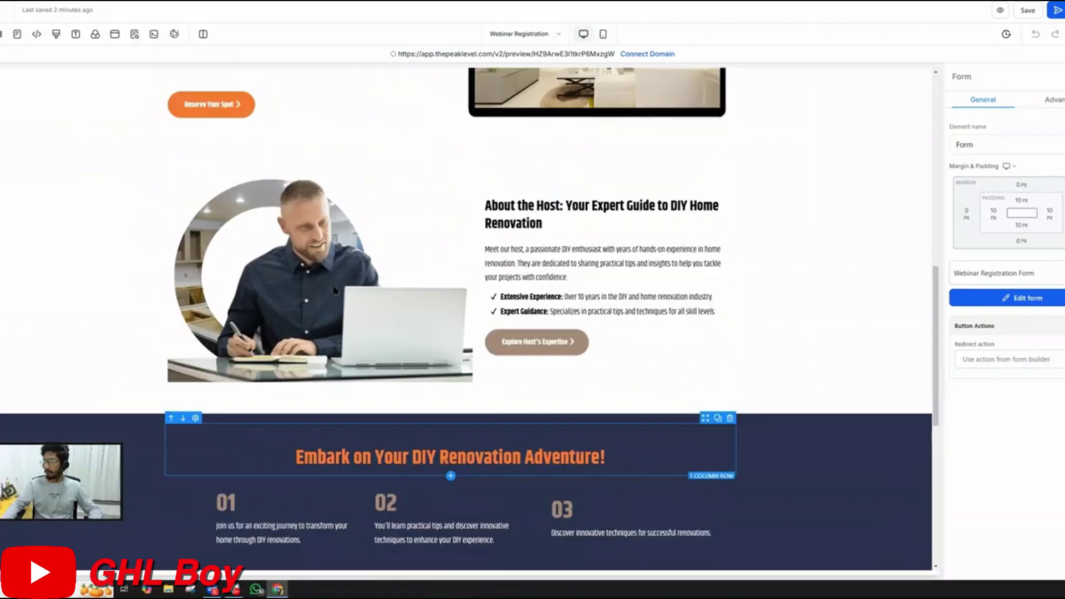
scroll(335, 289, "up", 10)
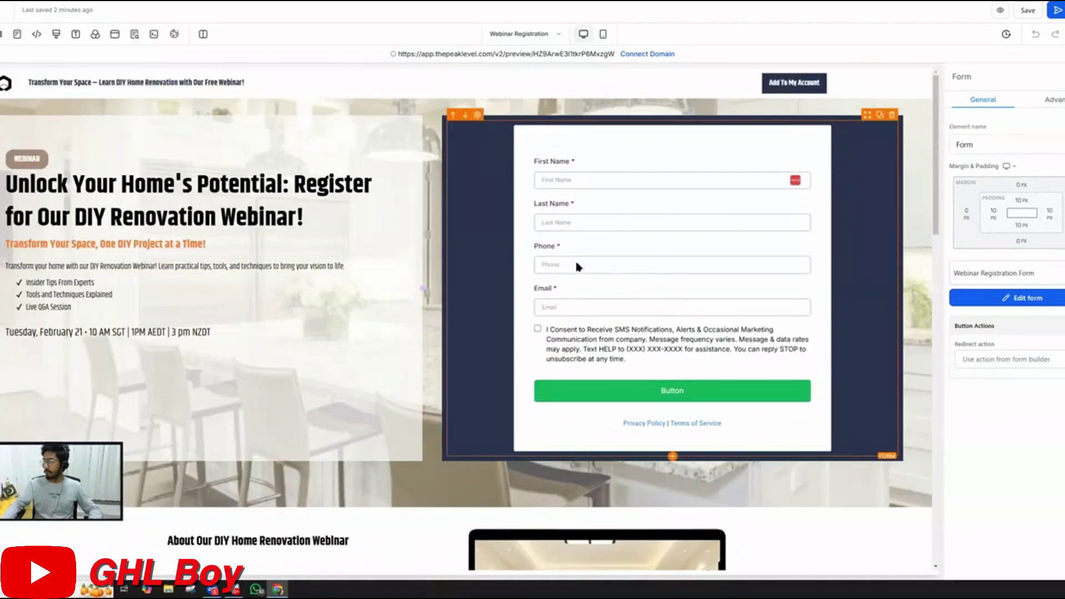
left_click(971, 361)
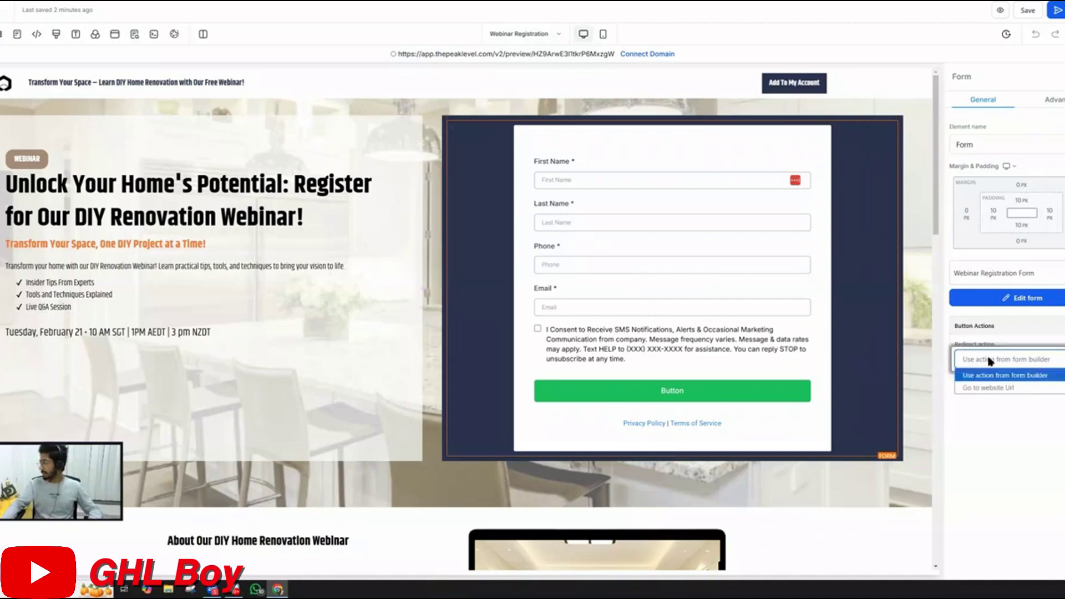
left_click(981, 373)
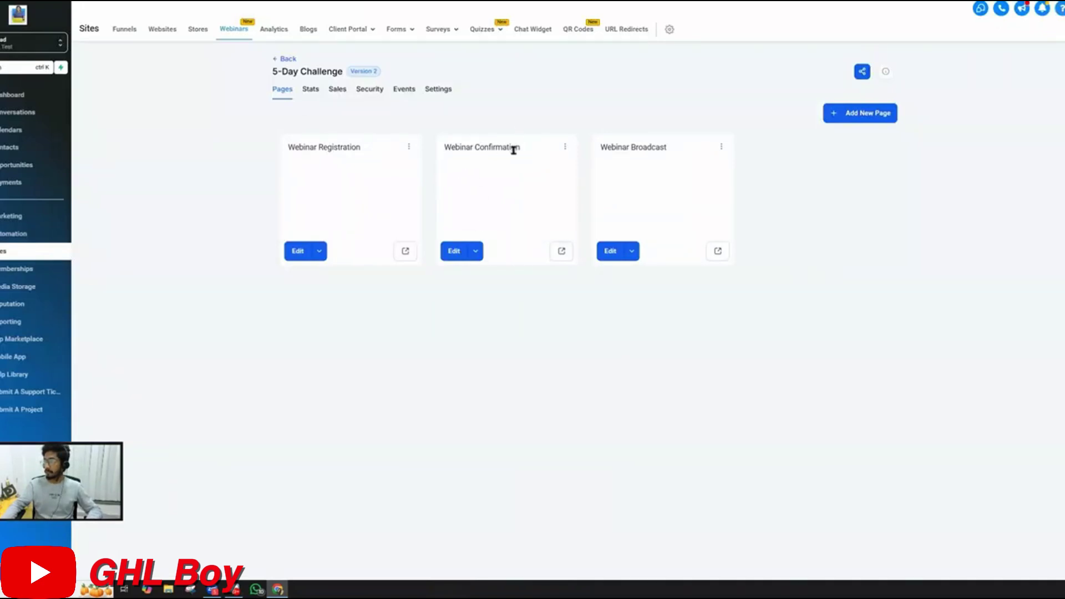
Preview the Webinar Confirmation page and check the funnel's domain in Settings
left_click(562, 251)
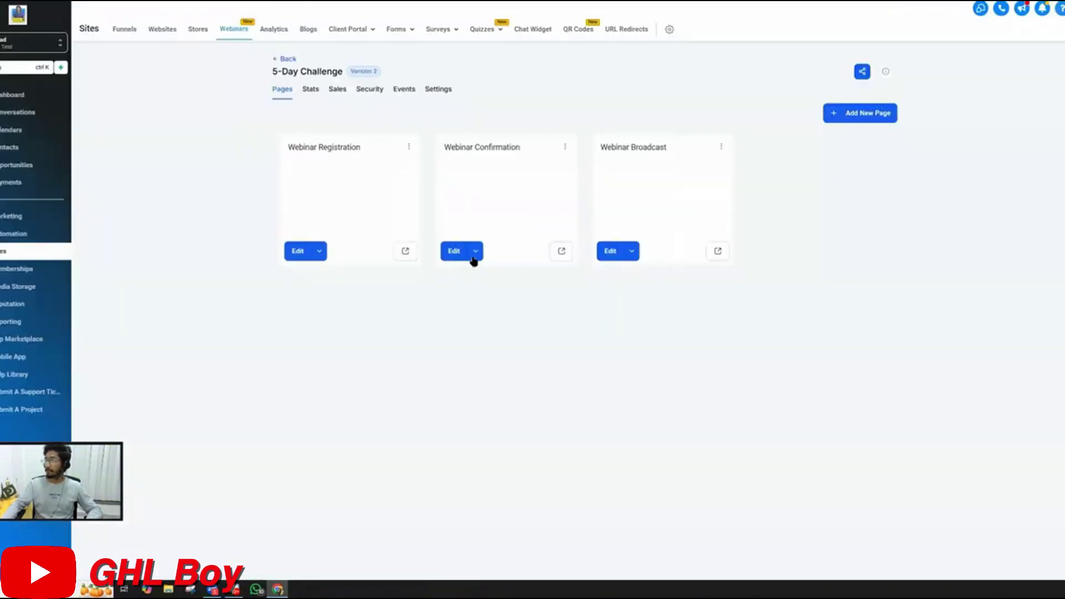
left_click(475, 252)
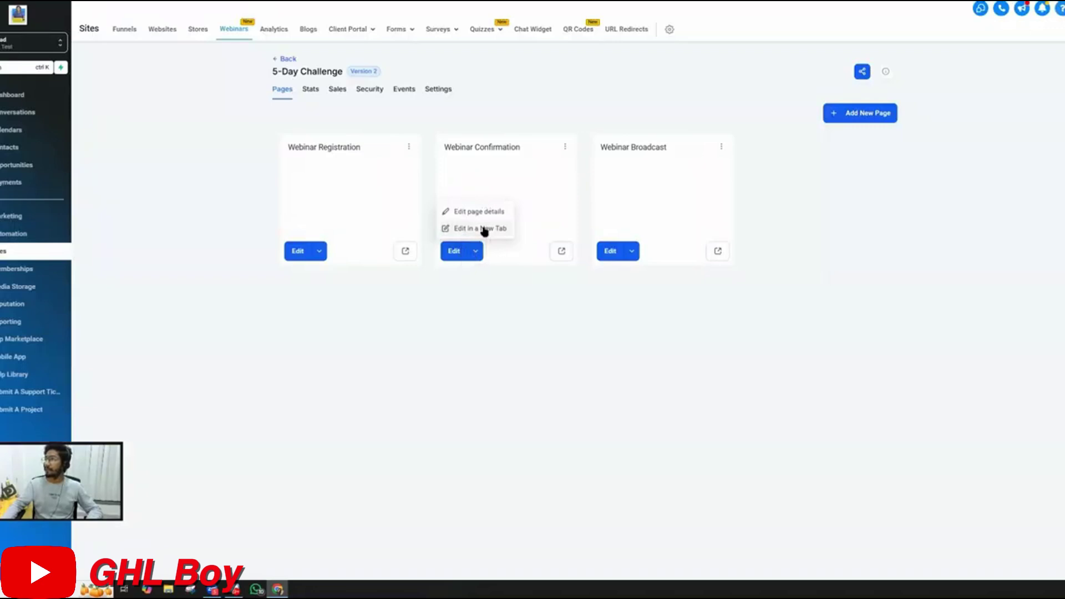
left_click(443, 91)
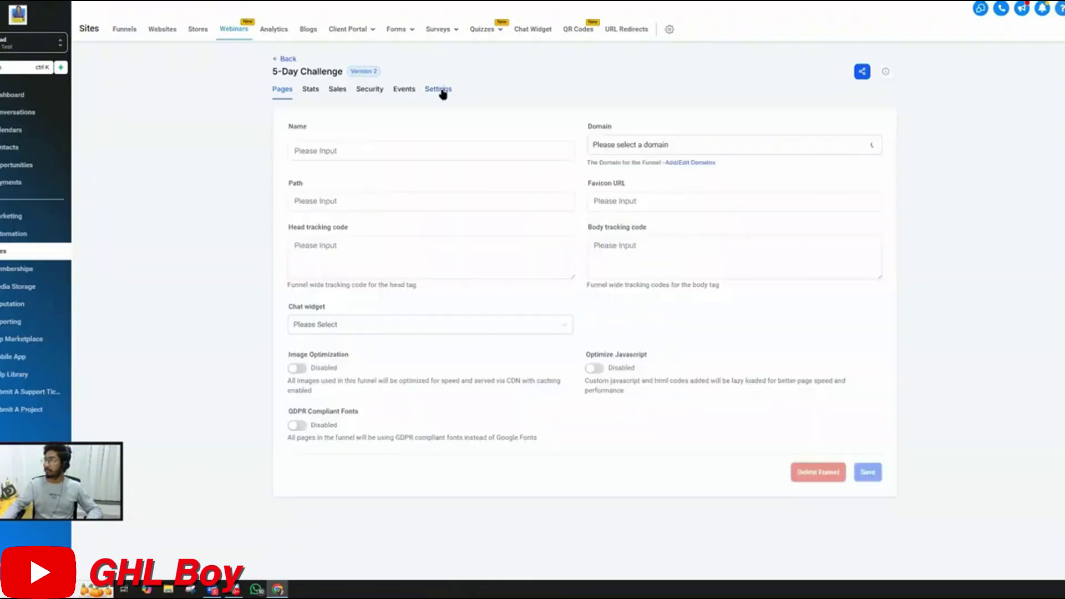
left_click(622, 147)
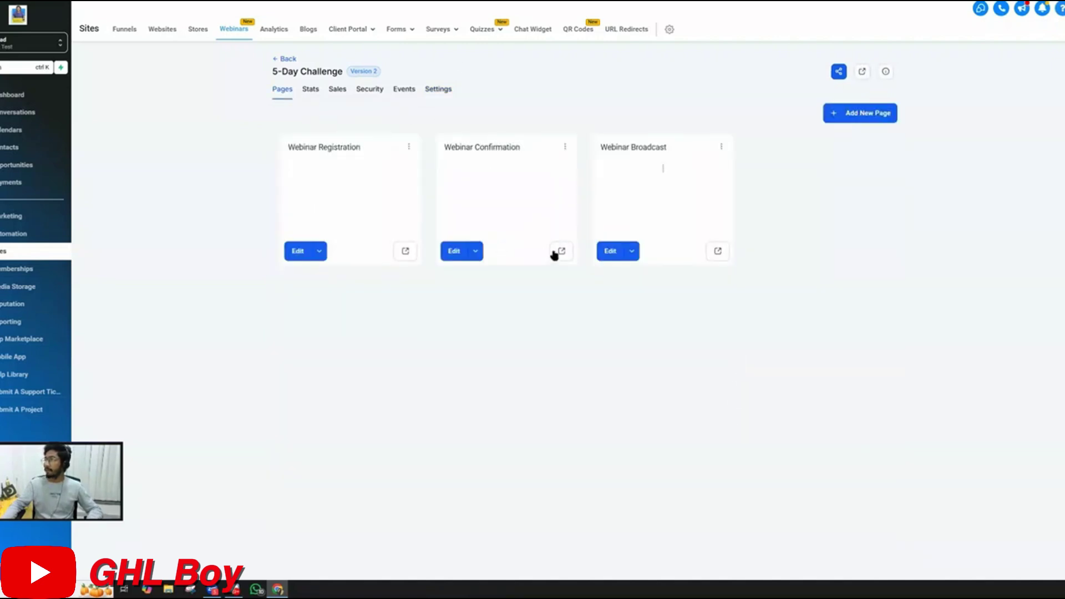
Copy the Webinar Confirmation page's /webinar-confirmation path from its page details, cancelling without changes
left_click(565, 146)
left_click(562, 131)
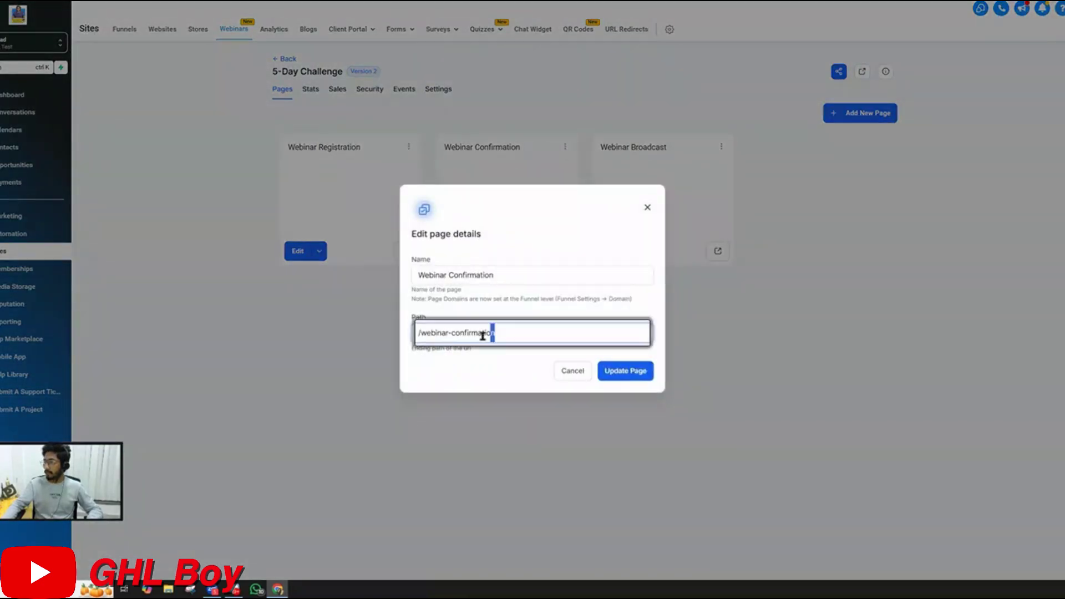
left_click_drag(487, 333, 416, 332)
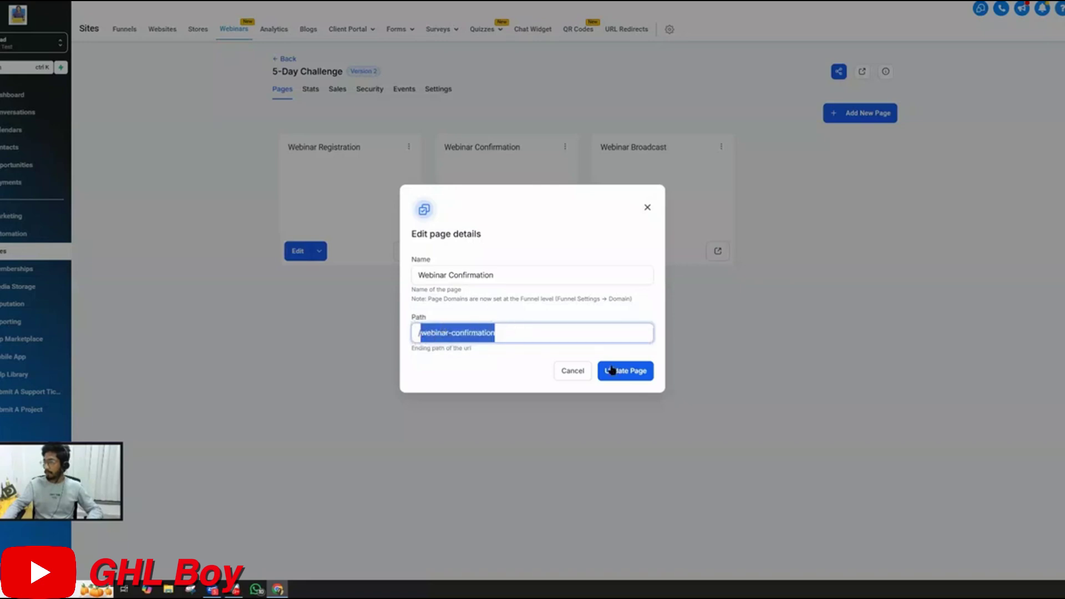
left_click(580, 372)
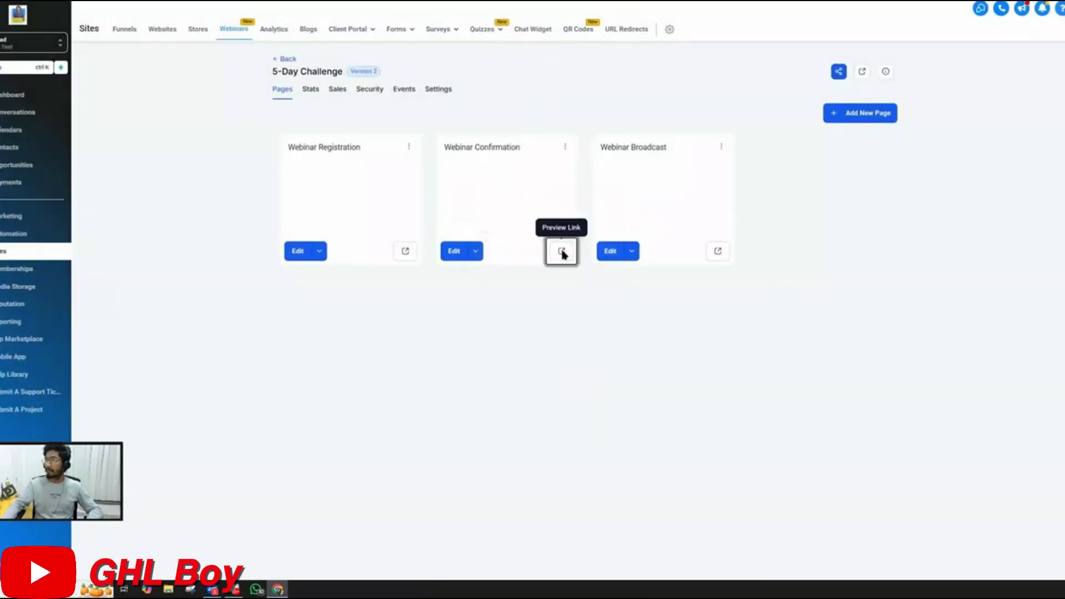
left_click(562, 252)
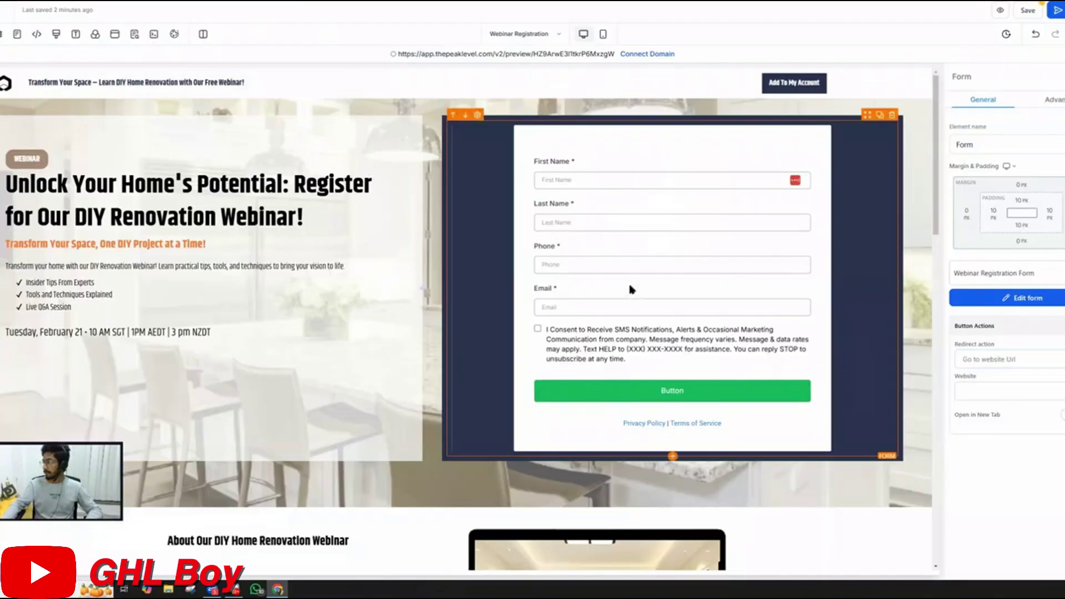
Paste the webinar.ghlboy.com confirmation page URL as the form's redirect, then save and publish
left_click(992, 391)
key("ctrl+v")
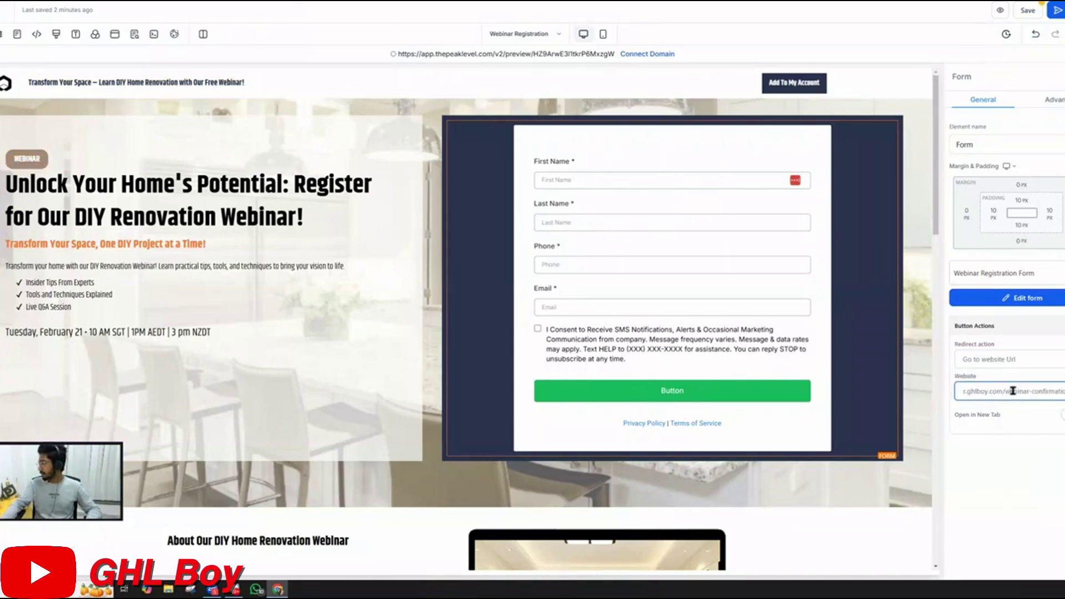
left_click_drag(1013, 391, 1060, 395)
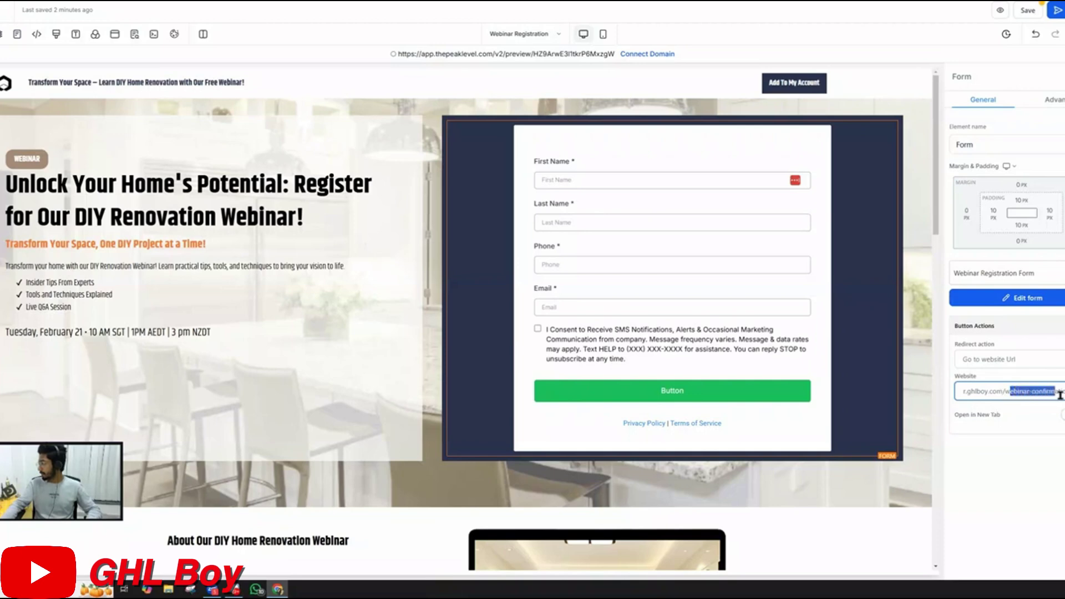
left_click(1035, 13)
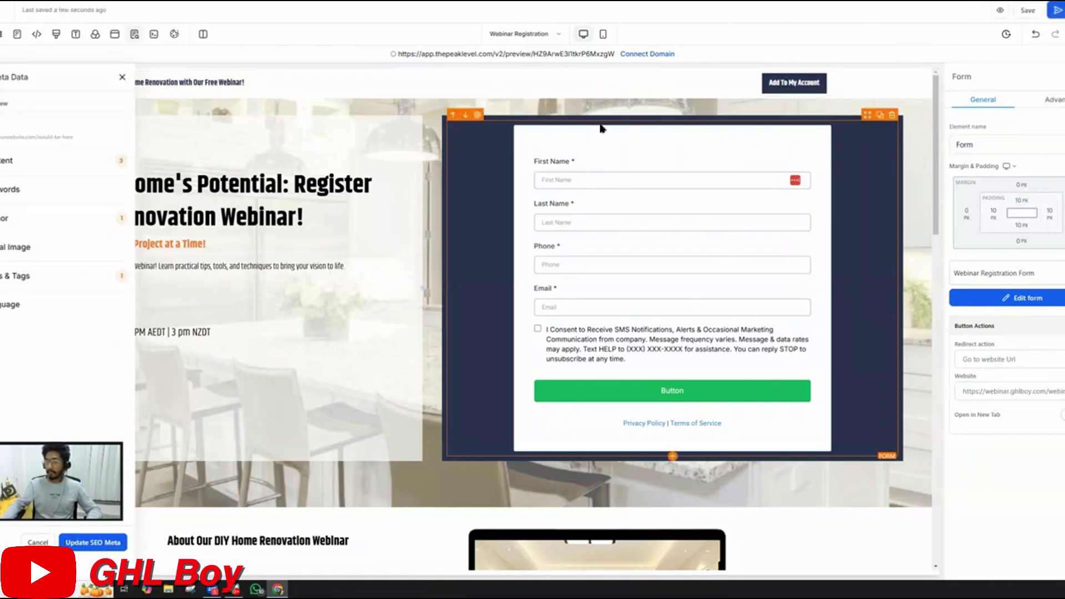
left_click(1056, 10)
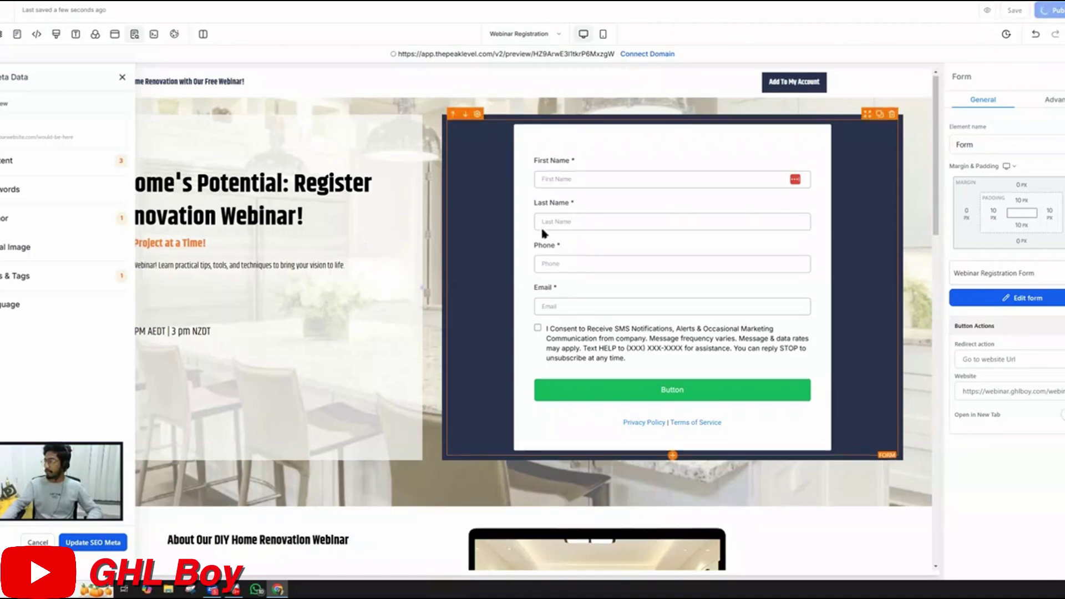
Review the saved registration page and bring up the funnel's page list
scroll(542, 231, "down", 15)
scroll(542, 233, "up", 15)
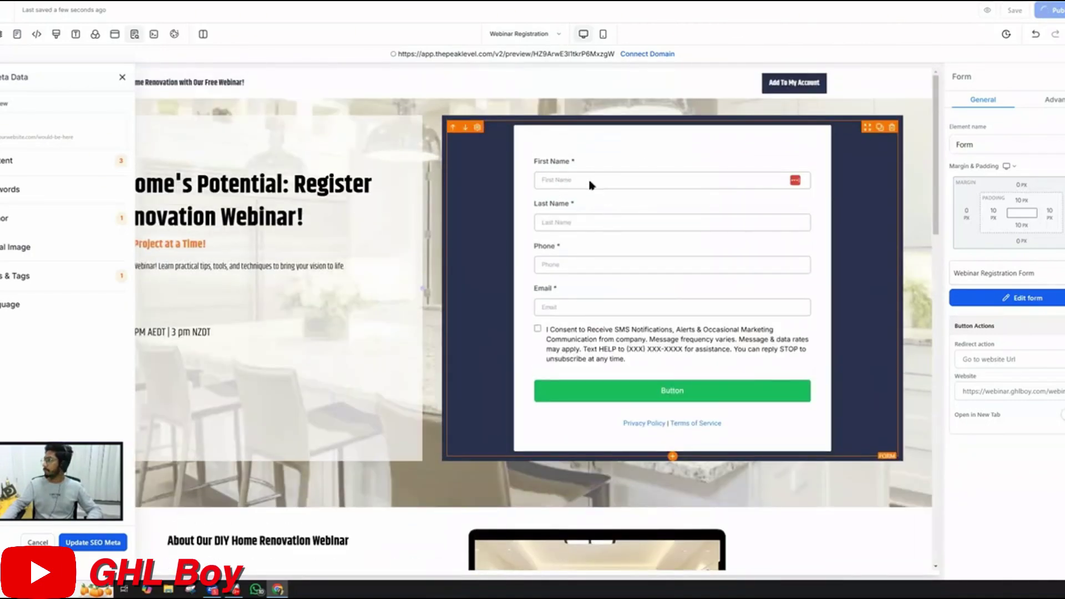
scroll(329, 209, "down", 5)
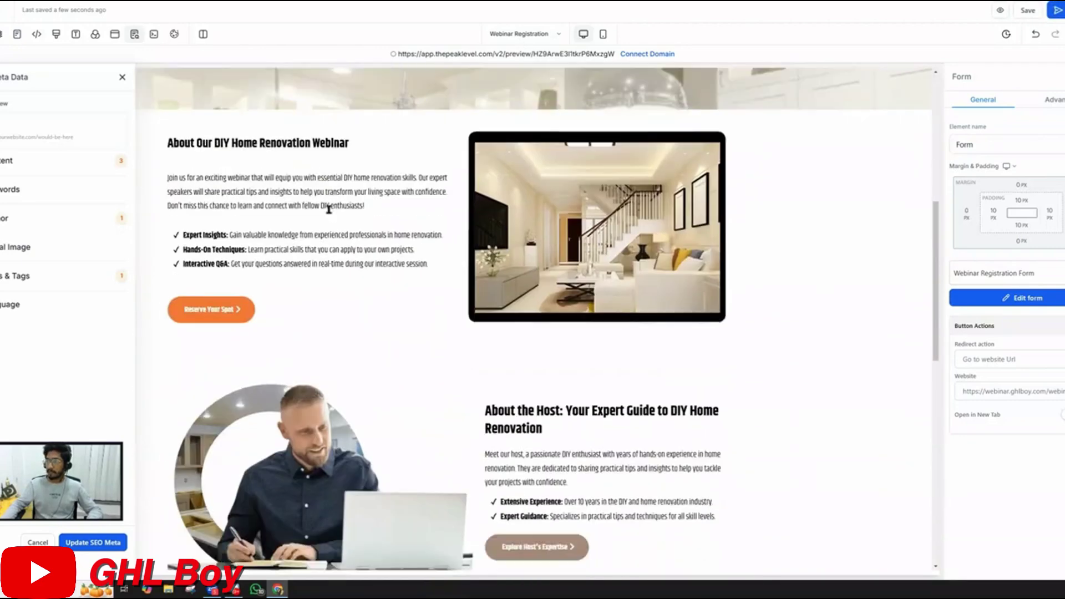
scroll(328, 209, "up", 5)
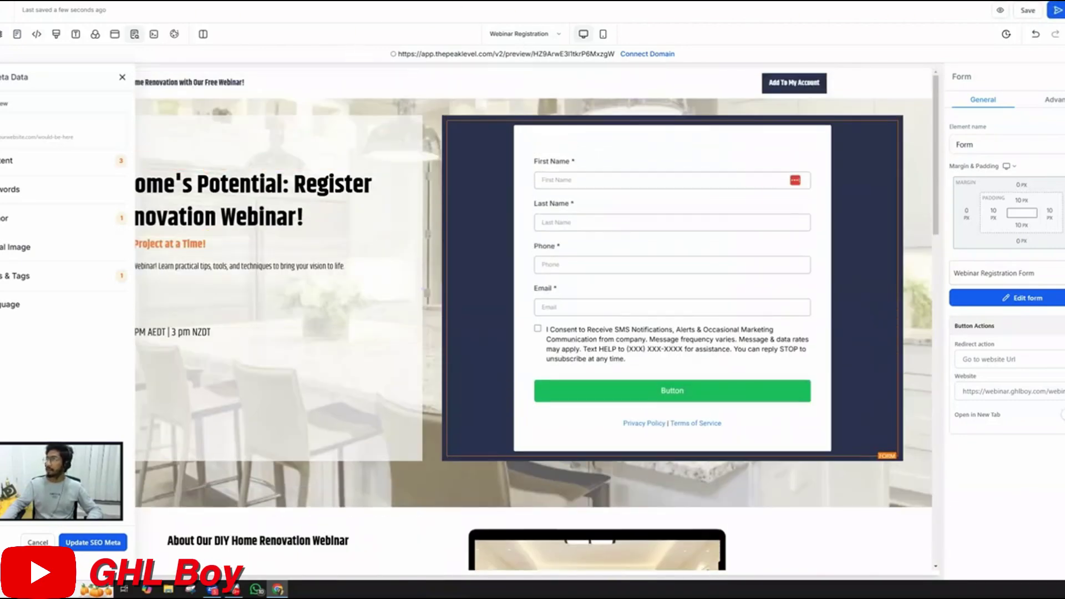
left_click(515, 34)
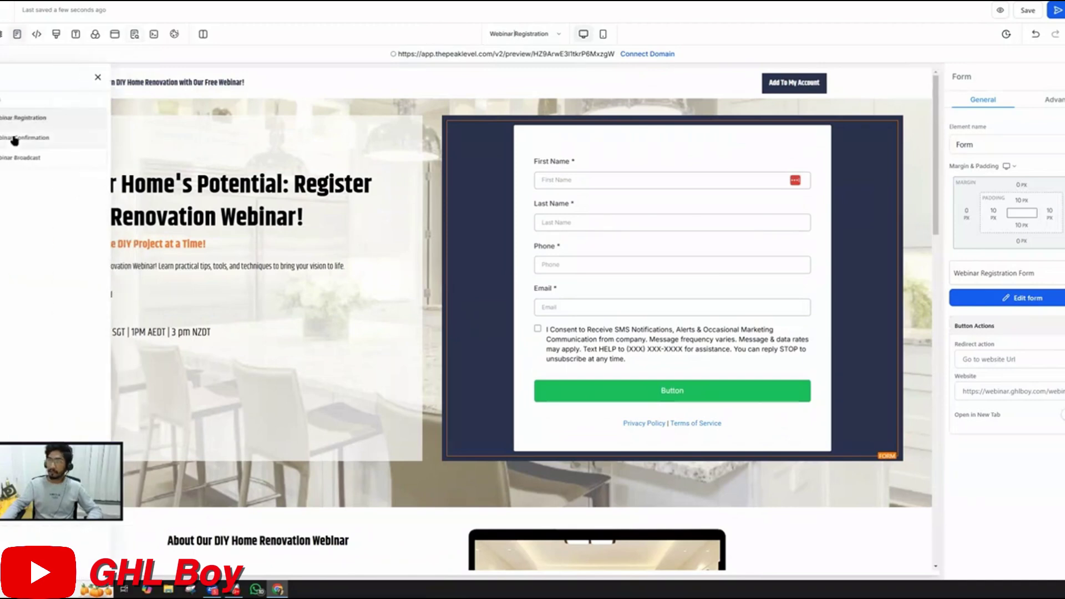
On Webinar Confirmation, set the watch-the-webinar button's Webinar Page action to Webinar Broadcast
left_click(16, 139)
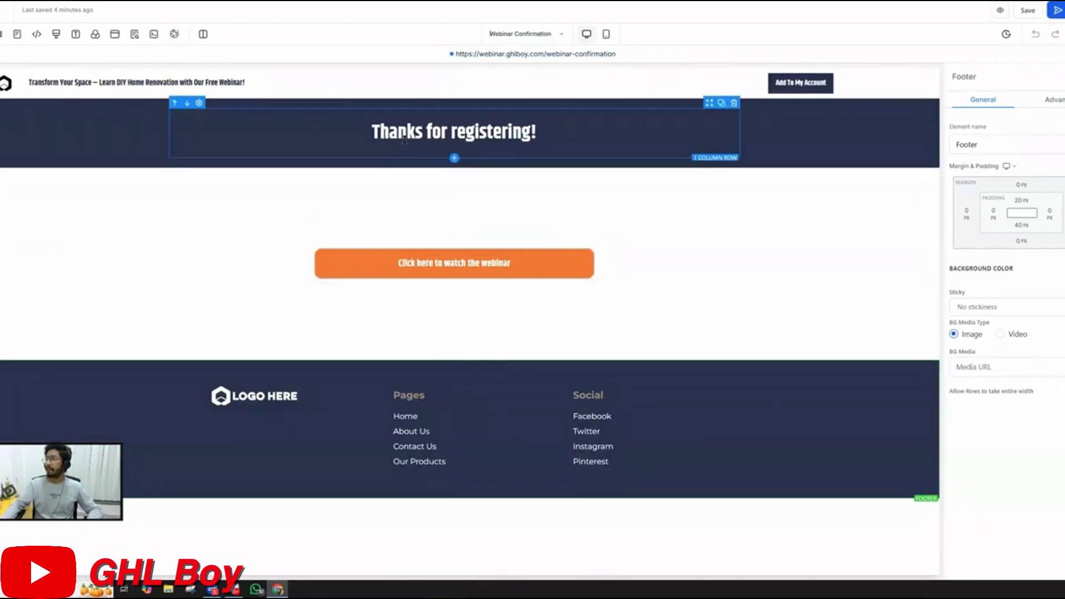
left_click_drag(371, 133, 538, 136)
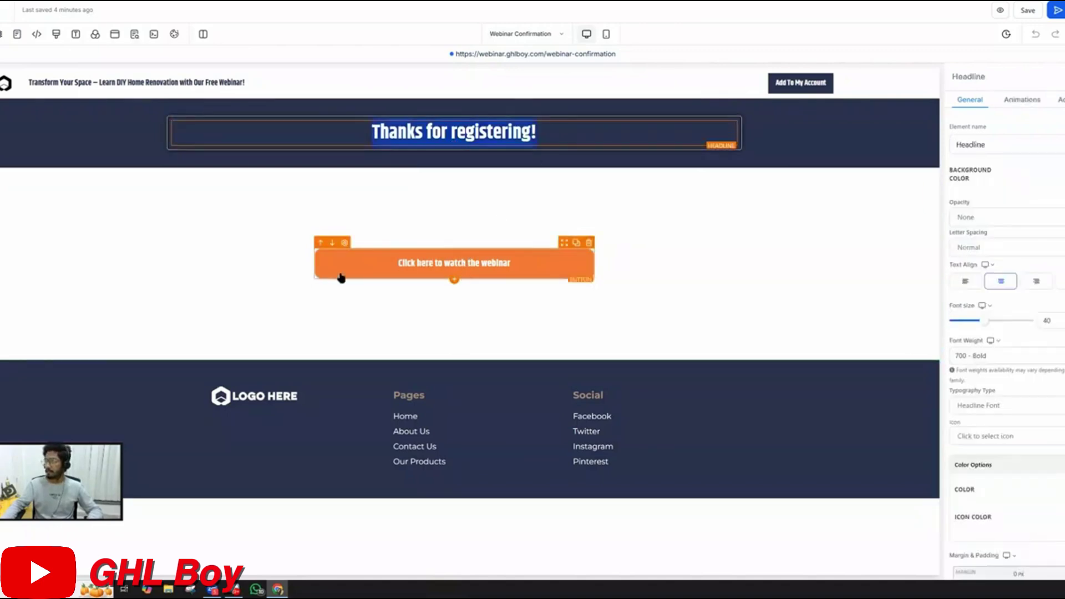
left_click(486, 271)
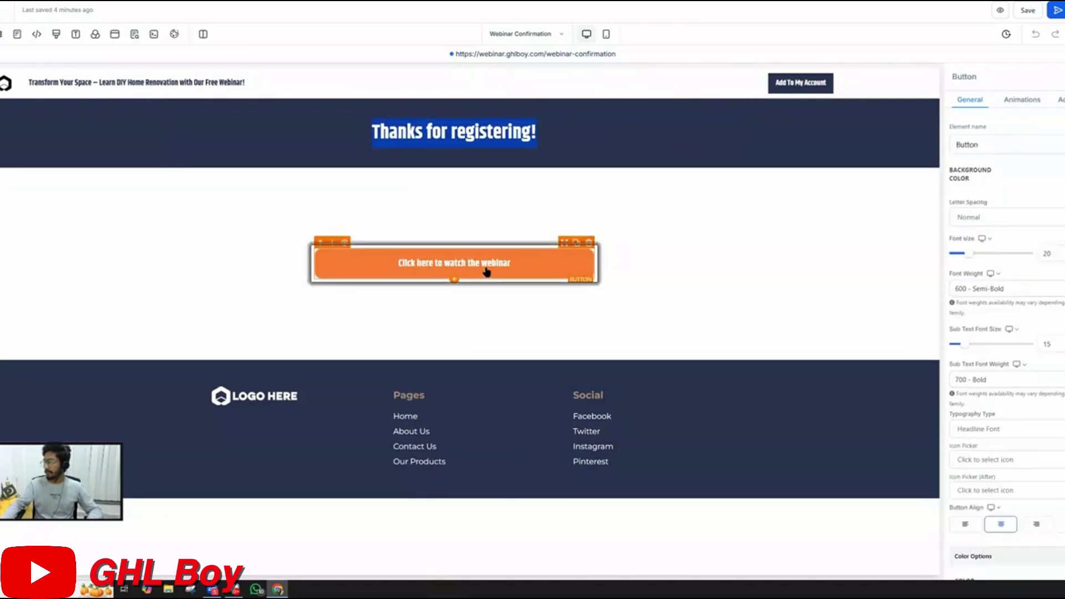
scroll(1004, 491, "down", 7)
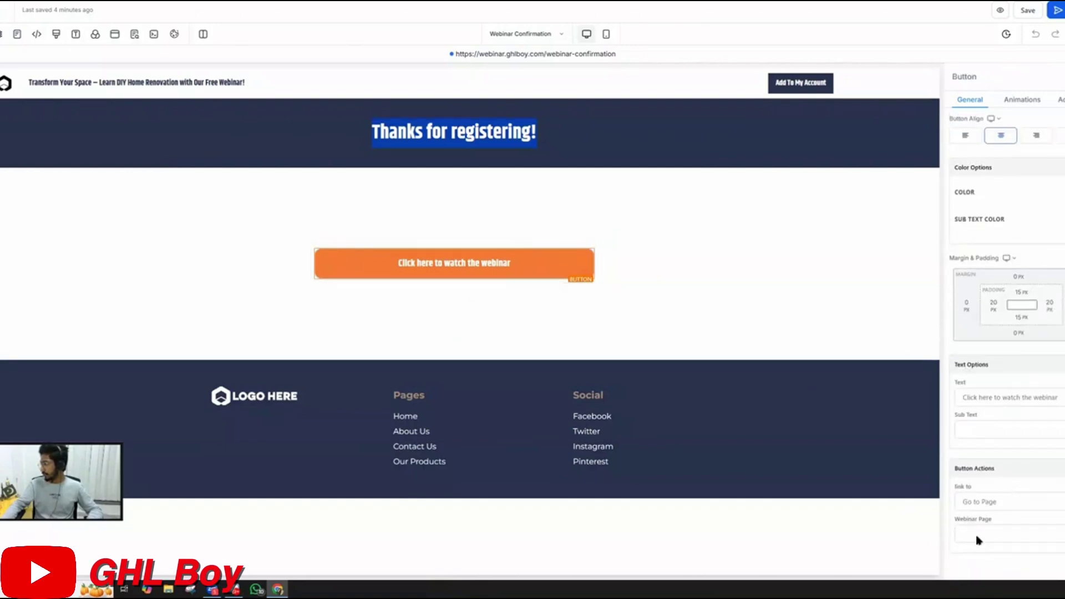
left_click(977, 535)
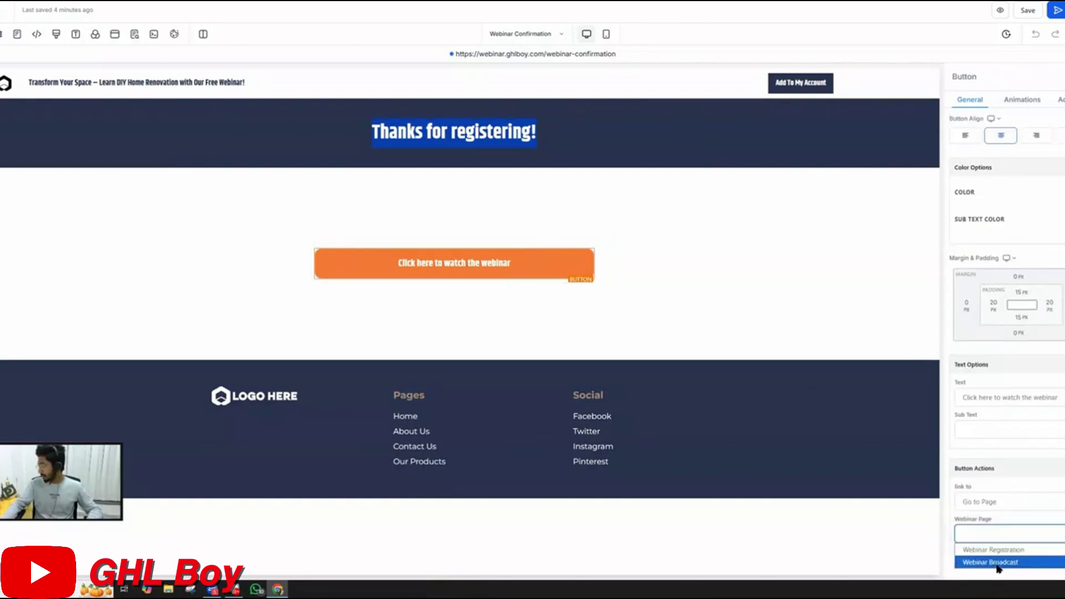
left_click(990, 562)
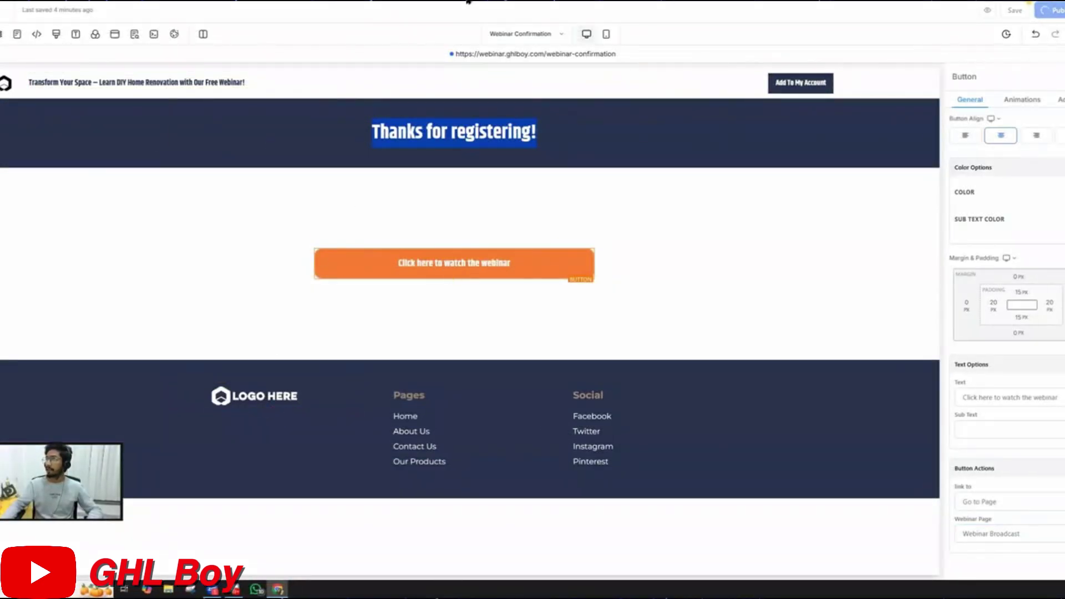
Open the Webinar Broadcast page and select its hosted video element to inspect its settings
left_click(517, 35)
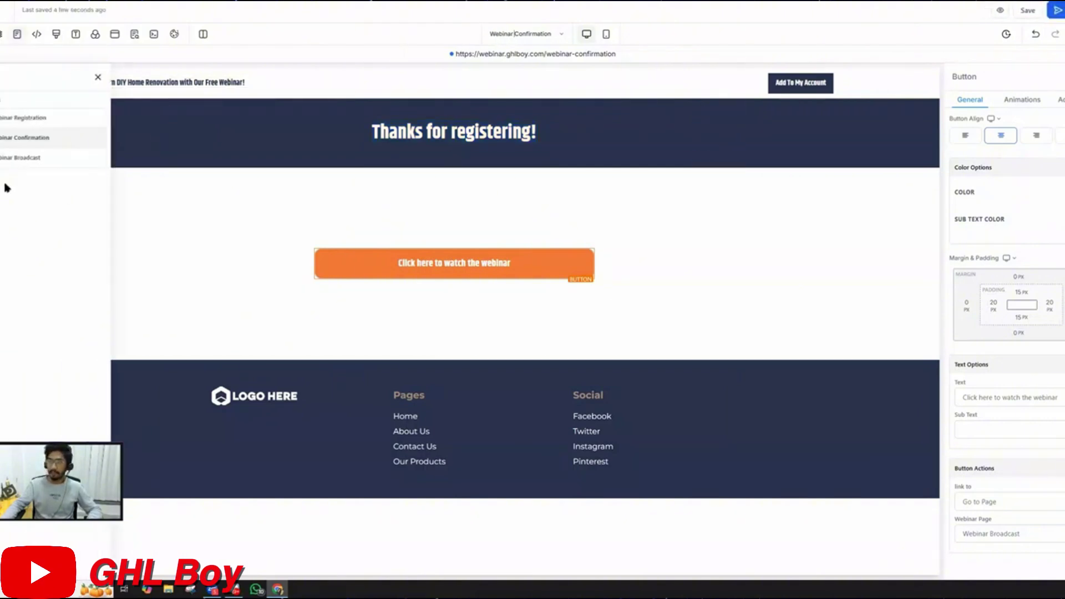
left_click(13, 161)
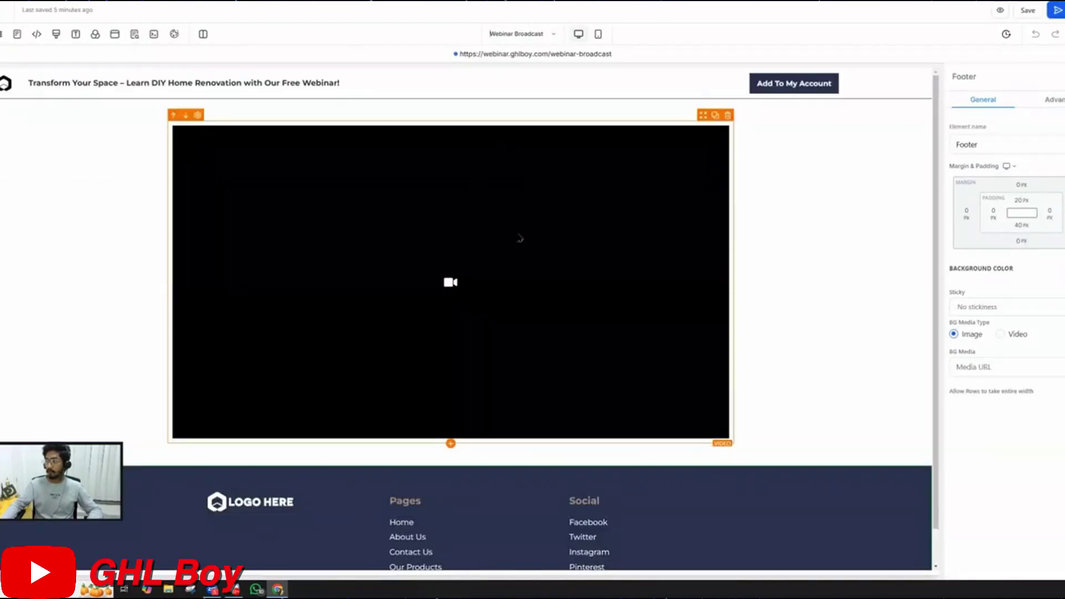
left_click(520, 238)
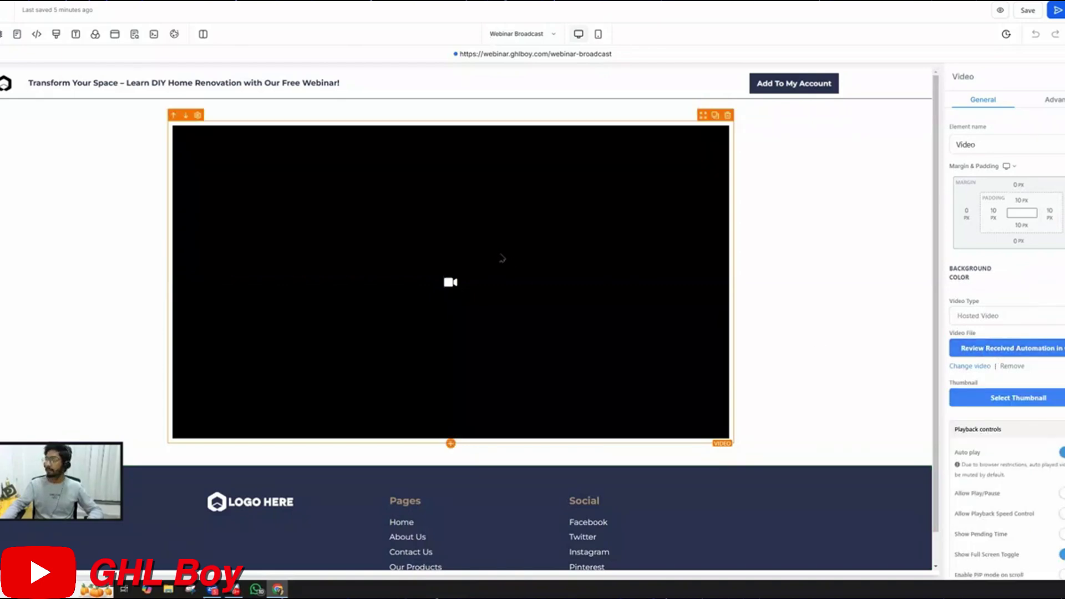
scroll(502, 257, "down", 2)
scroll(502, 258, "up", 2)
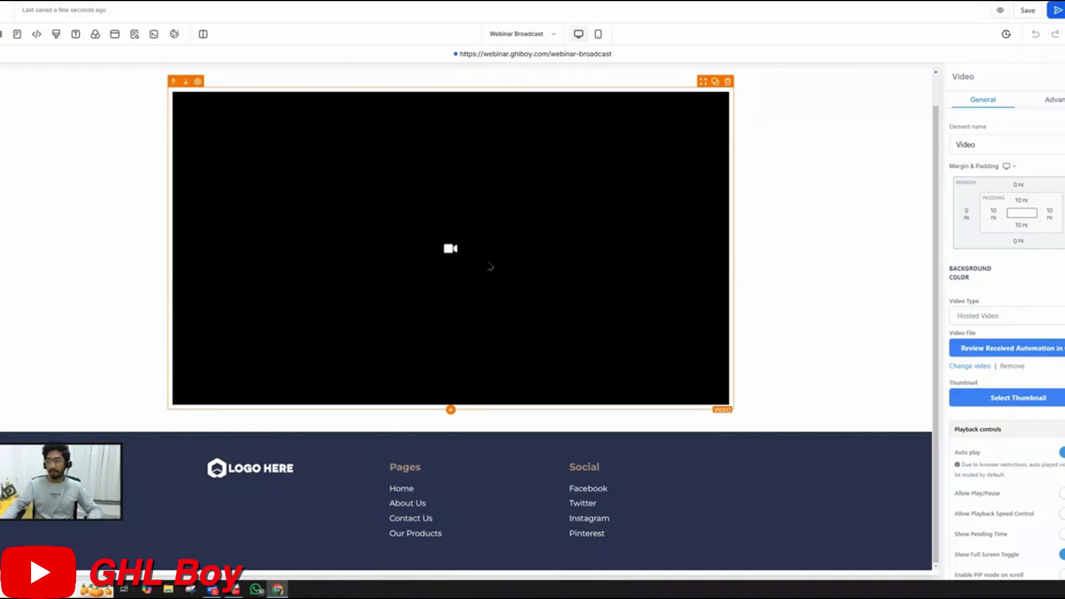
Drag a Minute Timer from the Countdown elements into the slot directly below the video
left_click(451, 410)
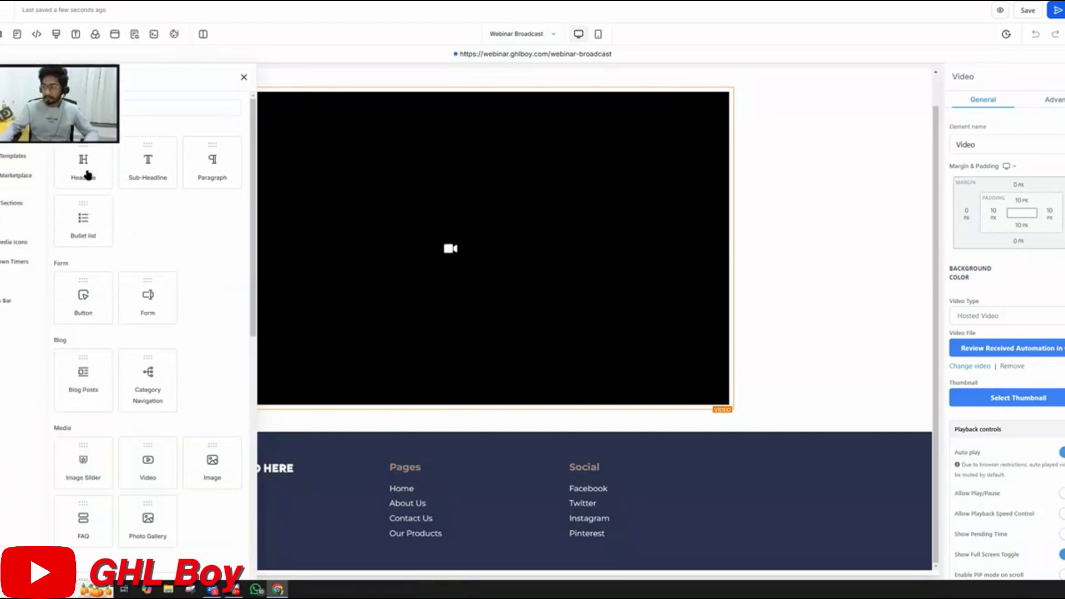
scroll(108, 449, "down", 5)
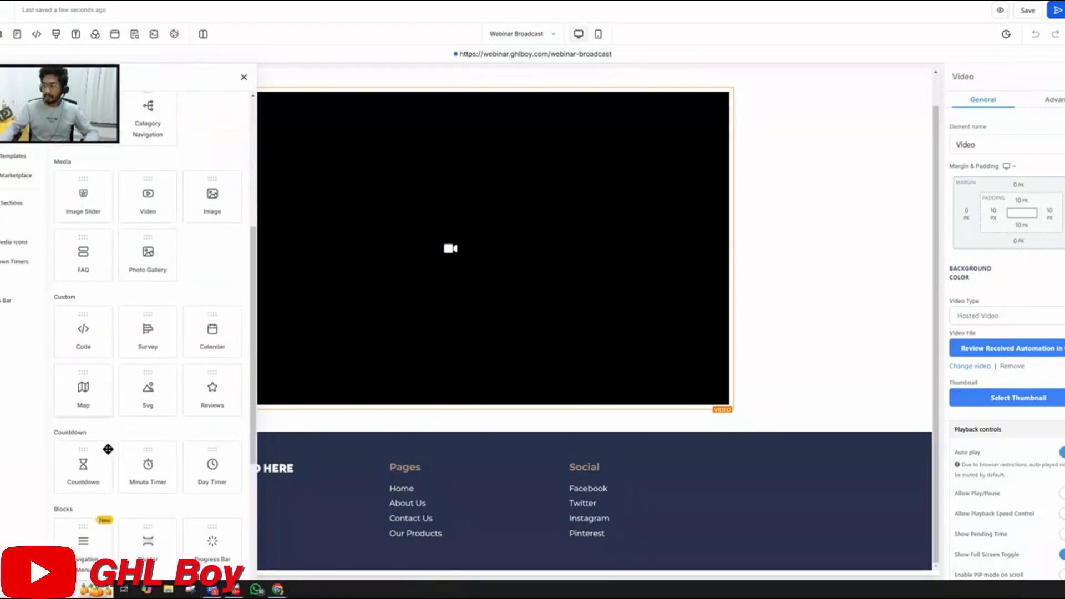
scroll(108, 450, "down", 2)
scroll(146, 333, "down", 3)
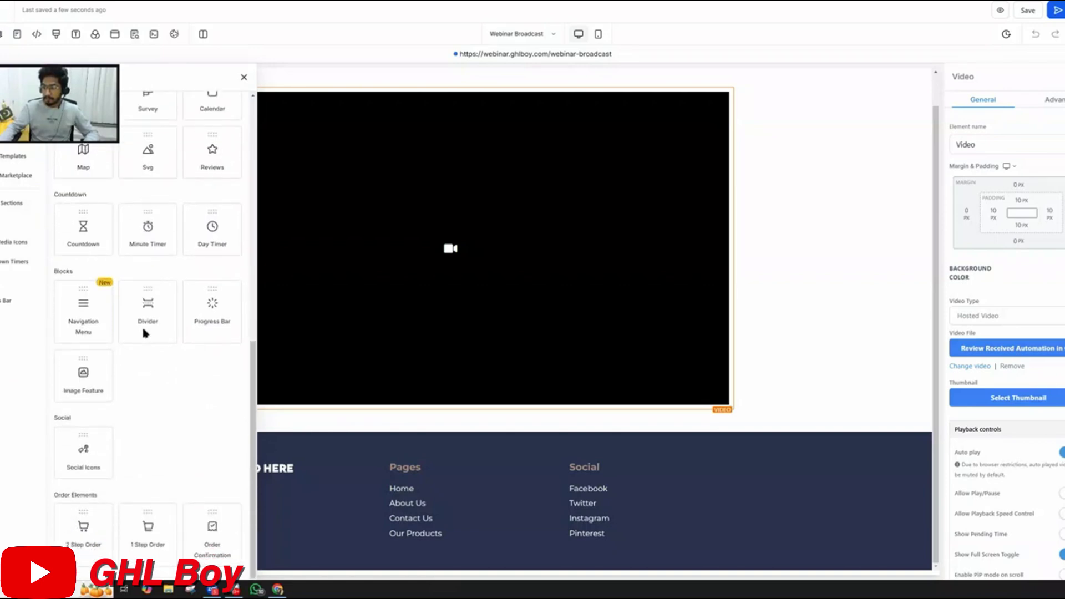
scroll(143, 355, "up", 2)
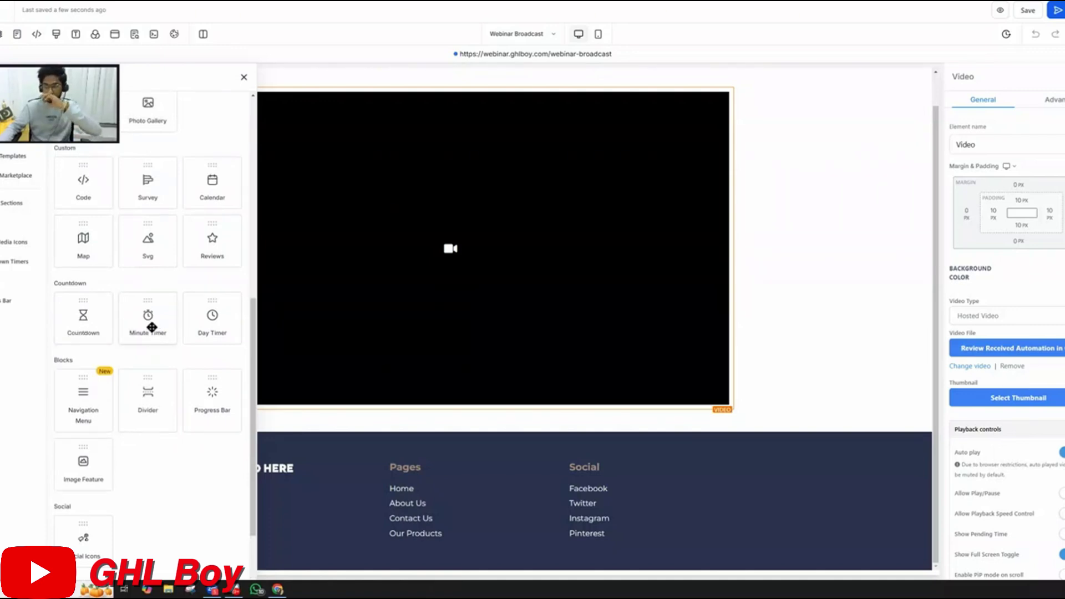
left_click_drag(155, 327, 442, 439)
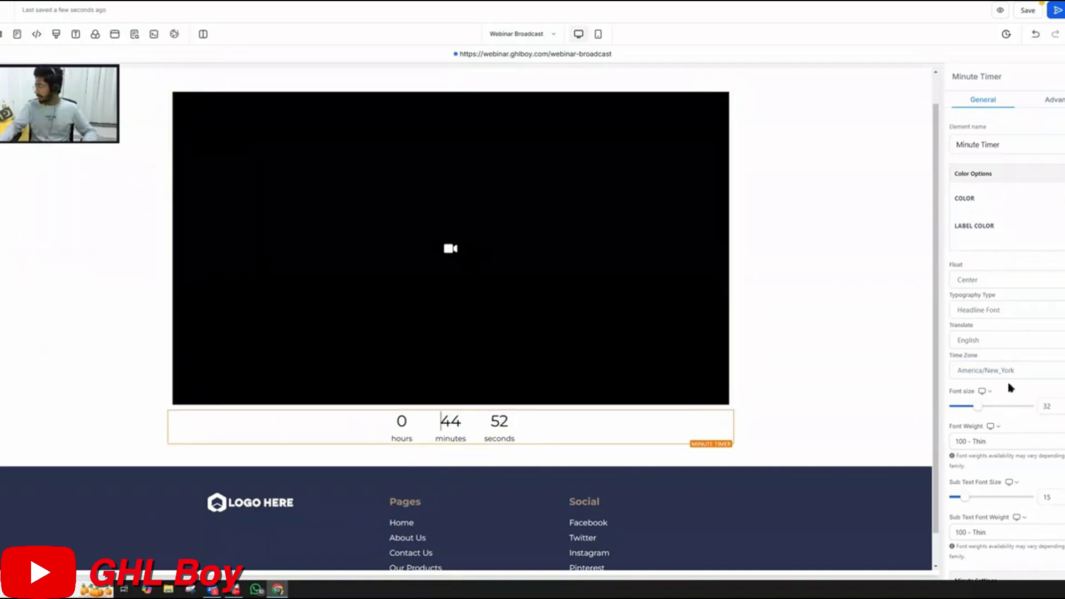
Set the Minute Timer to 15 minutes and its Expire Action to Show & Hide Element
scroll(1011, 388, "down", 4)
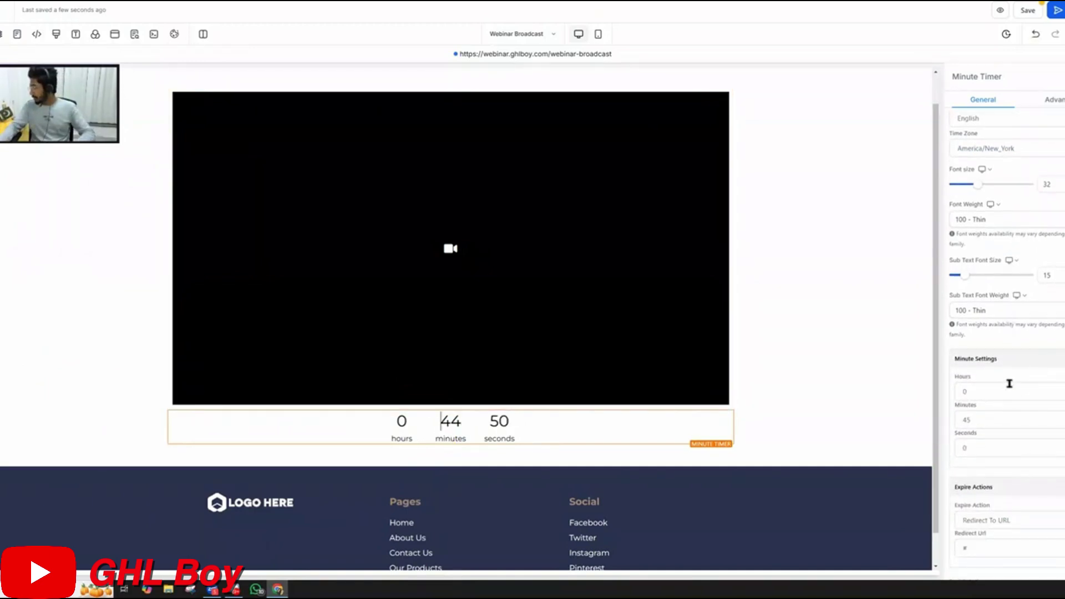
scroll(1009, 384, "down", 1)
double_click(976, 376)
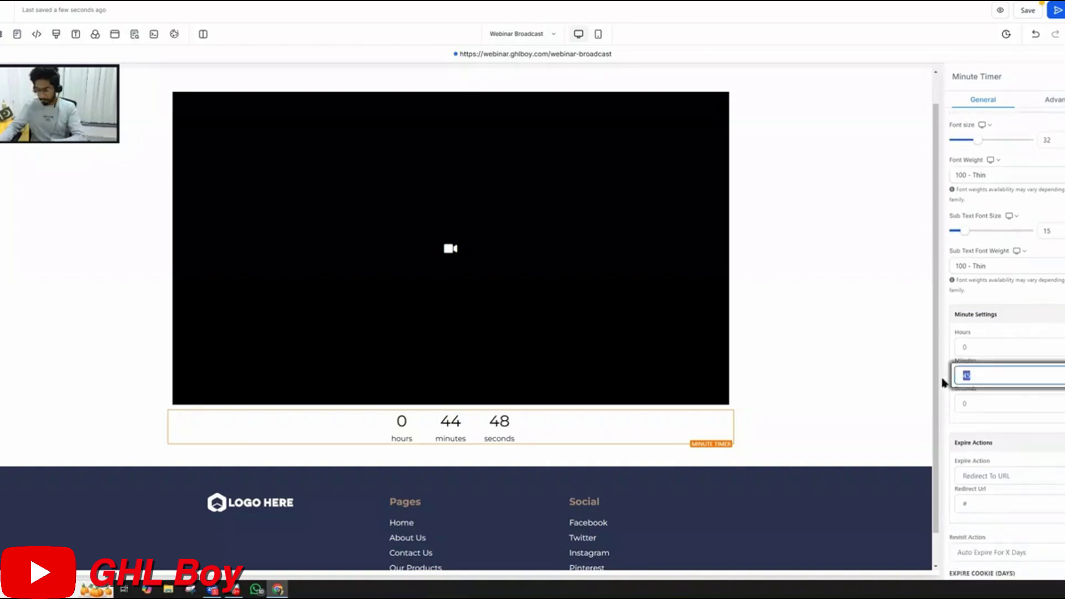
type("15")
scroll(984, 380, "down", 4)
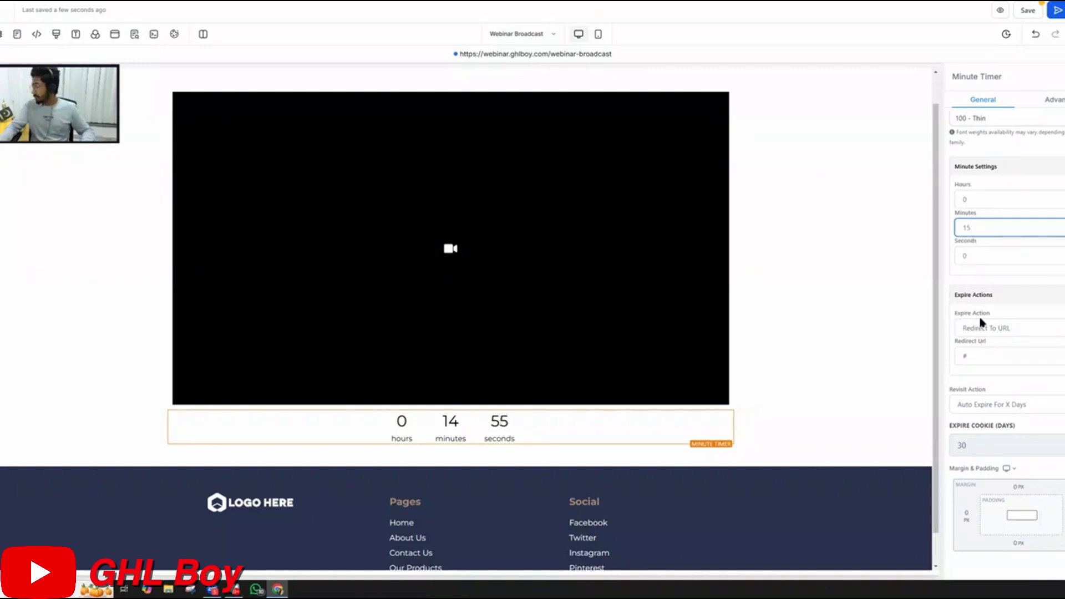
left_click(987, 329)
left_click(997, 354)
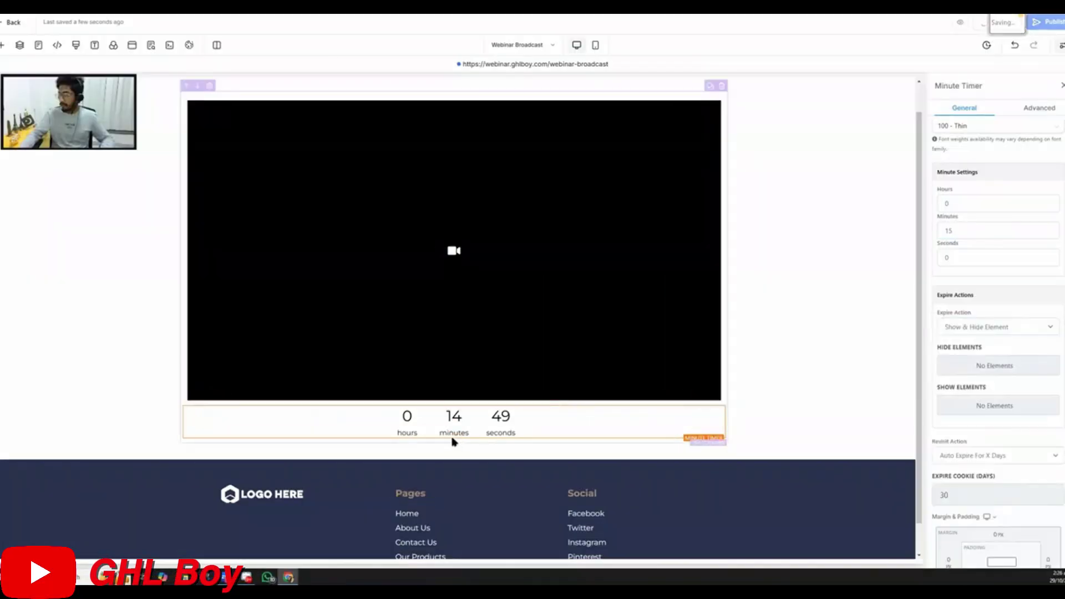
left_click(452, 437)
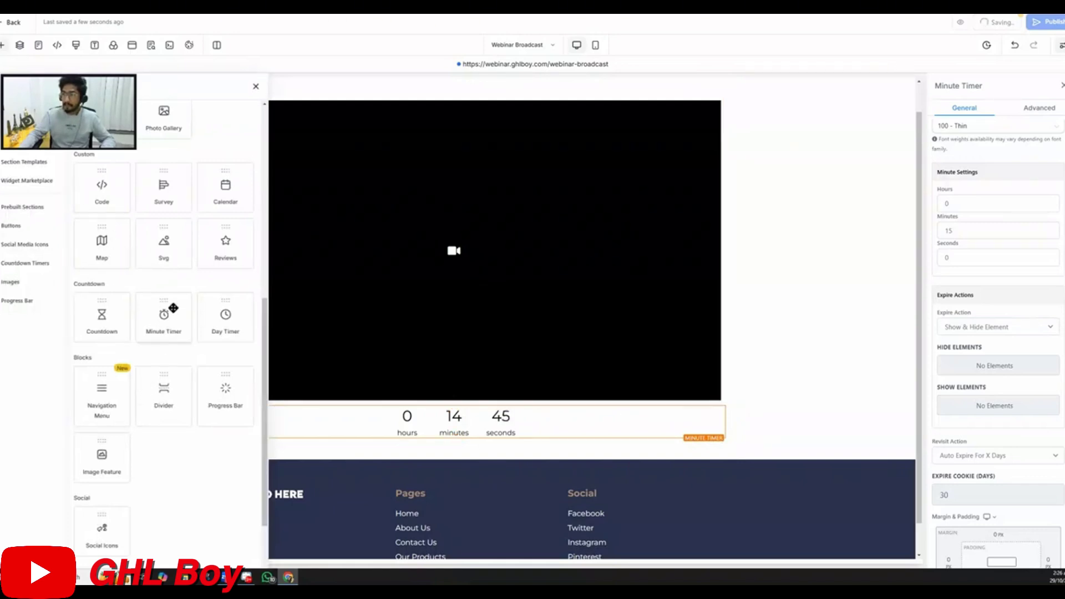
scroll(183, 249, "up", 8)
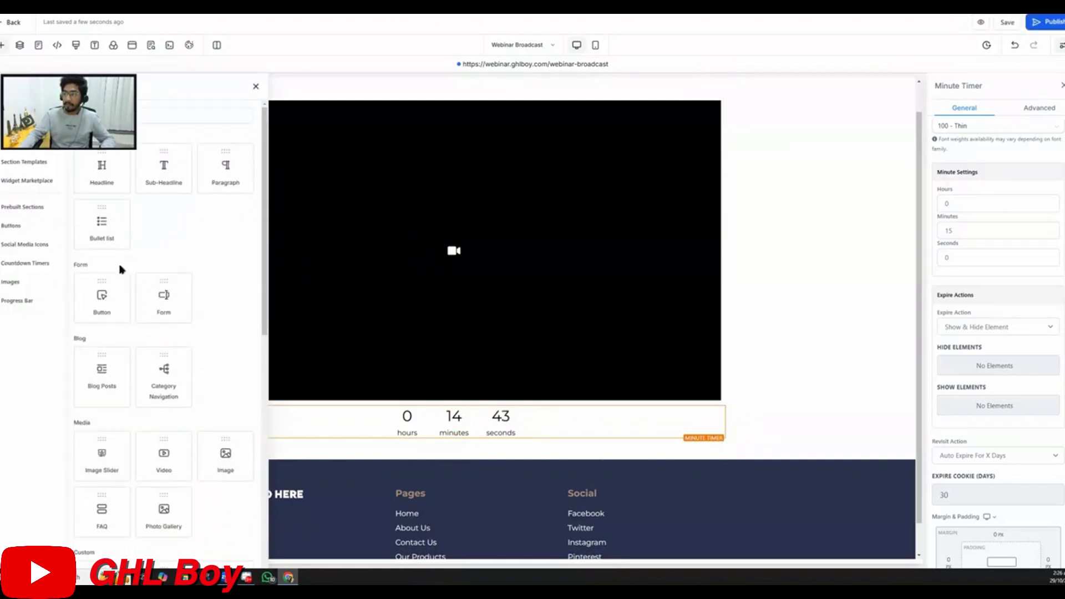
left_click_drag(120, 297, 469, 469)
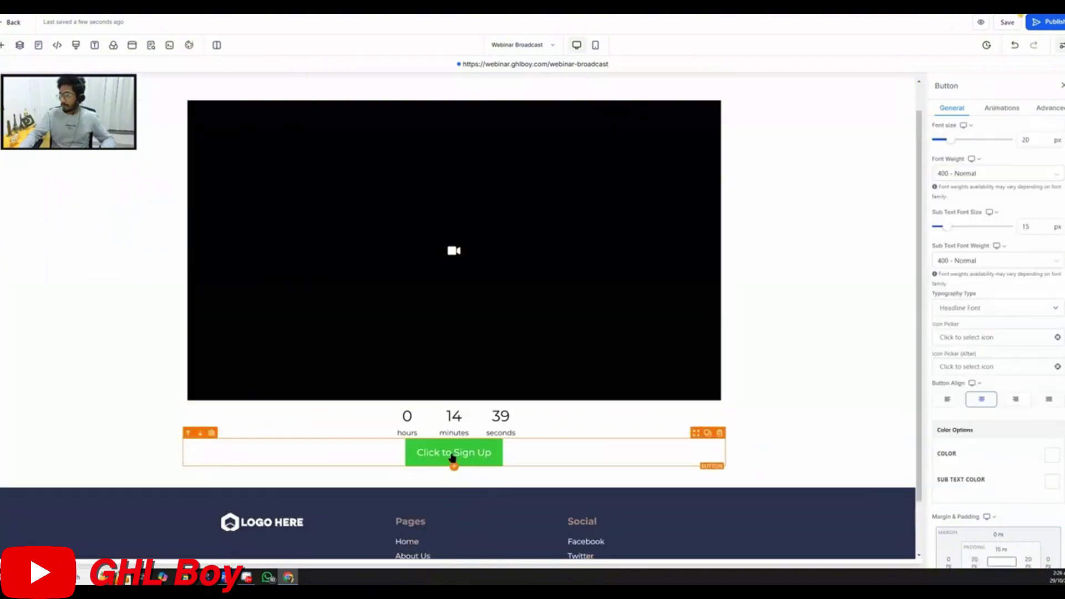
scroll(977, 390, "down", 4)
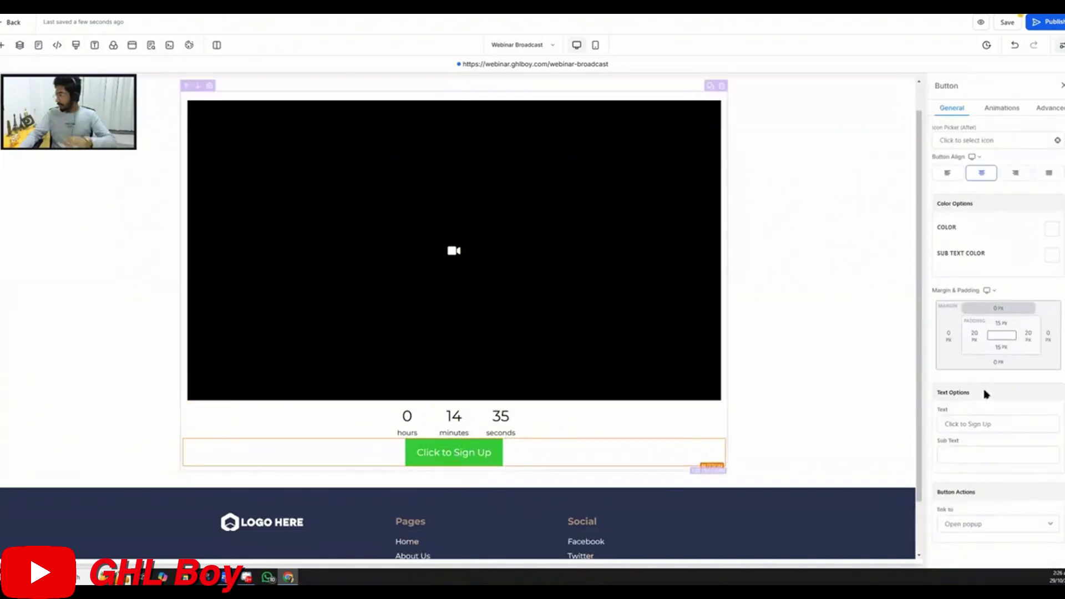
left_click(964, 424)
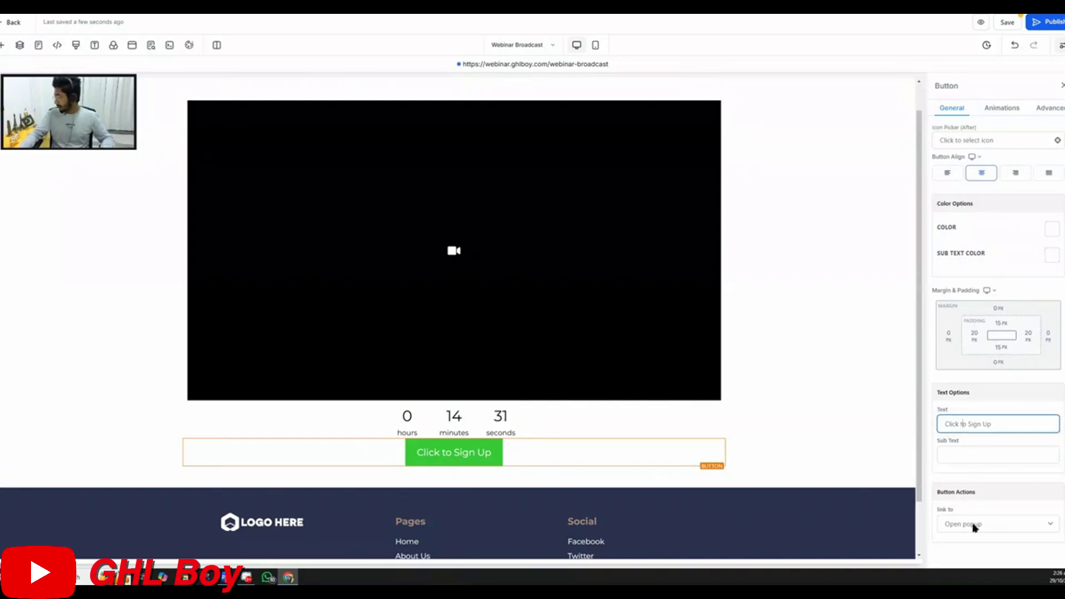
left_click(133, 45)
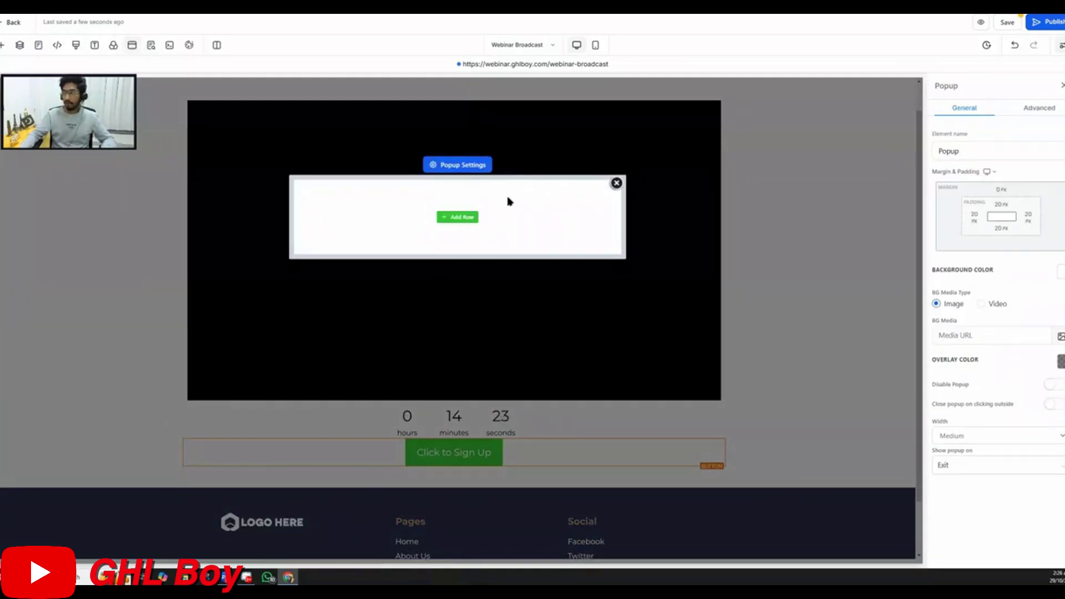
left_click(616, 183)
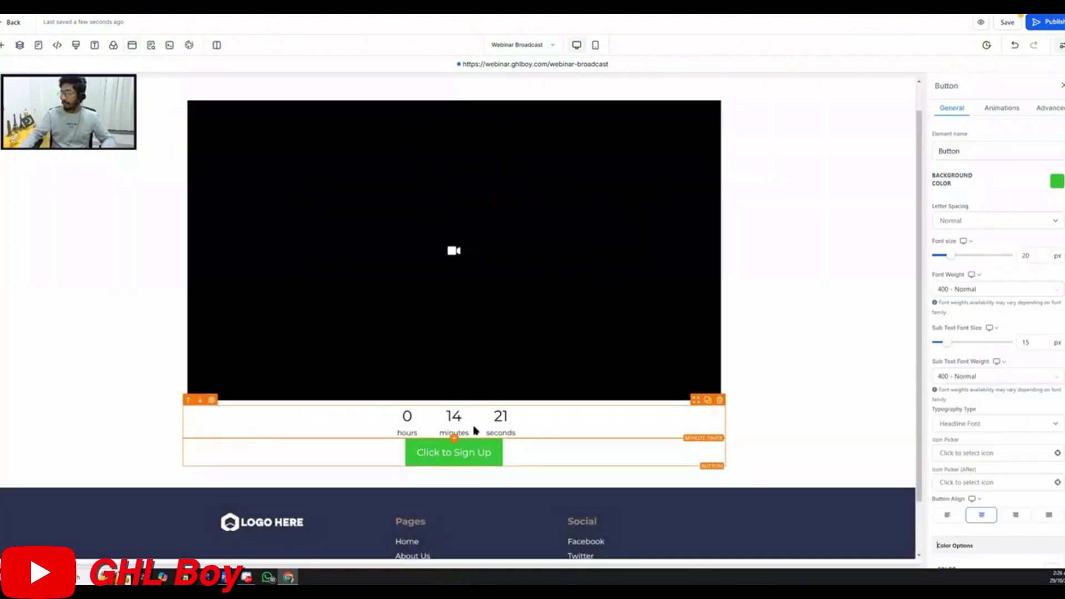
Open the 15-minute timer's Show Elements expire settings, then reload the builder
left_click(481, 428)
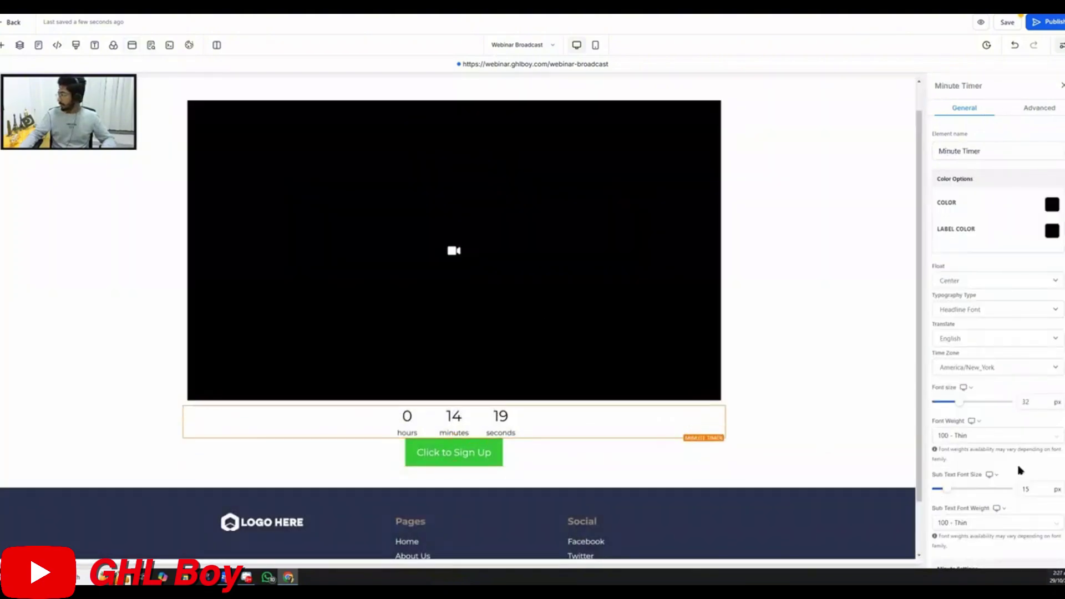
scroll(972, 397, "down", 8)
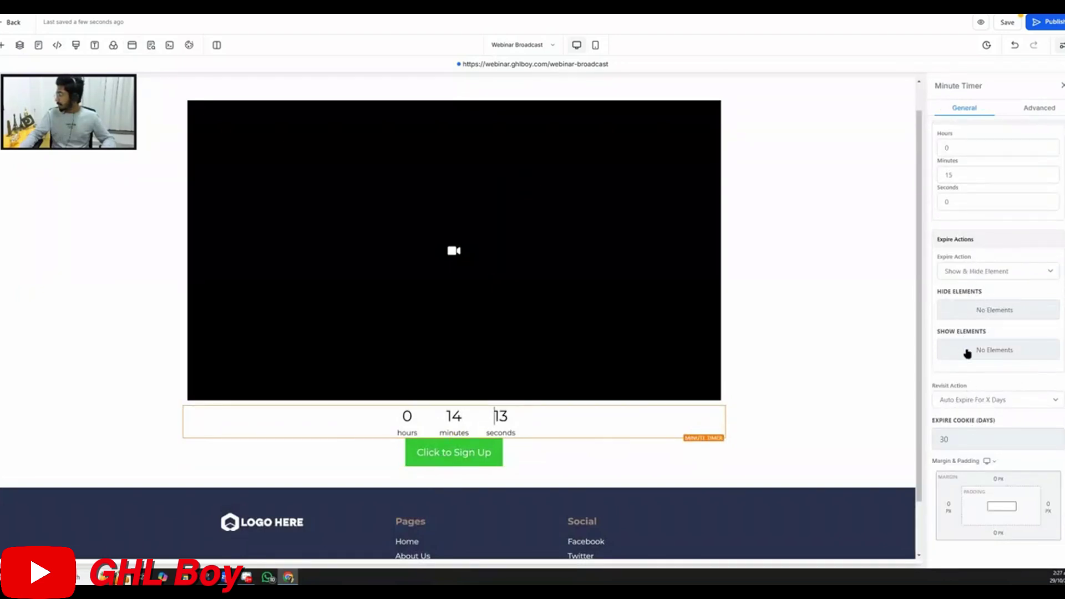
left_click(989, 351)
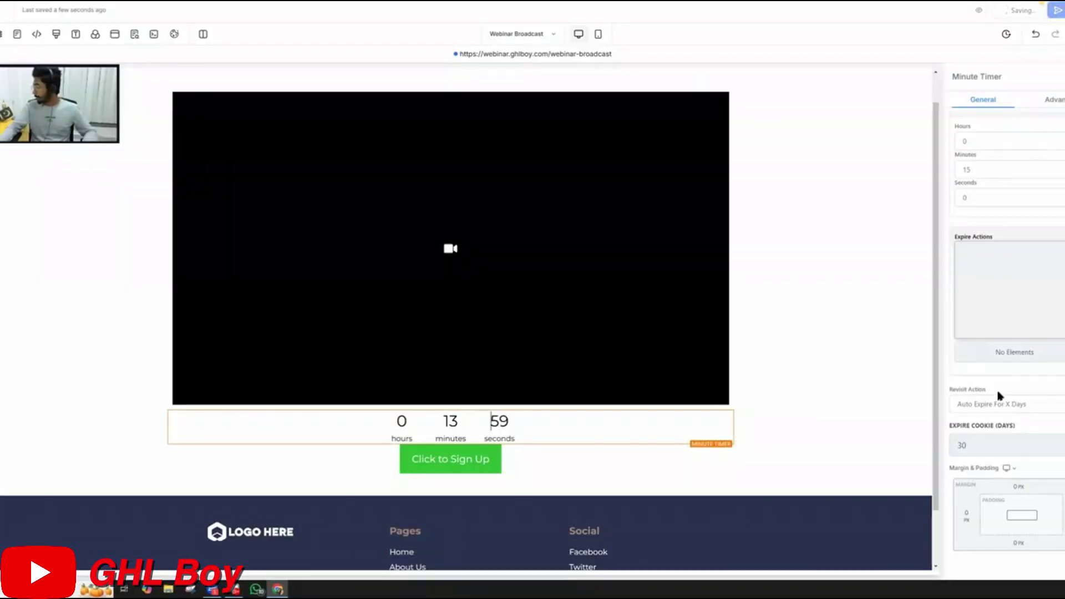
scroll(978, 244, "up", 1)
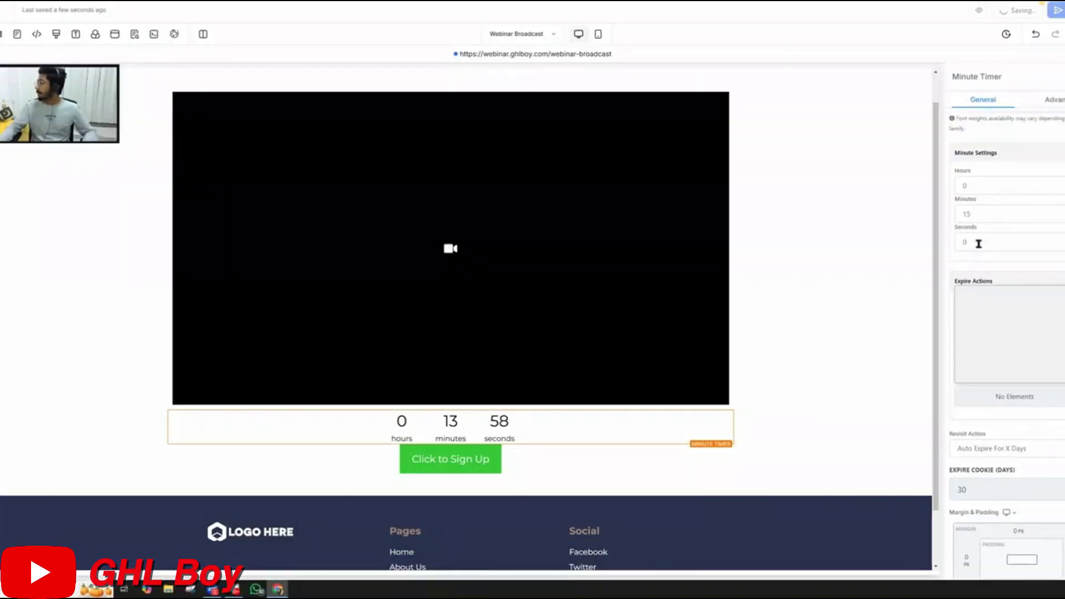
left_click(1025, 398)
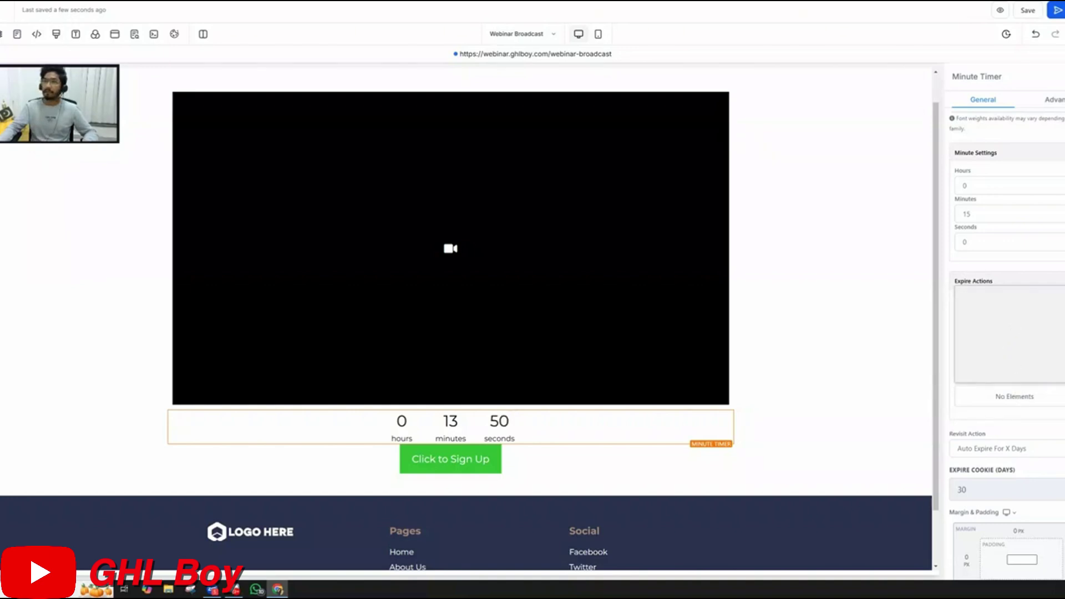
key("F5")
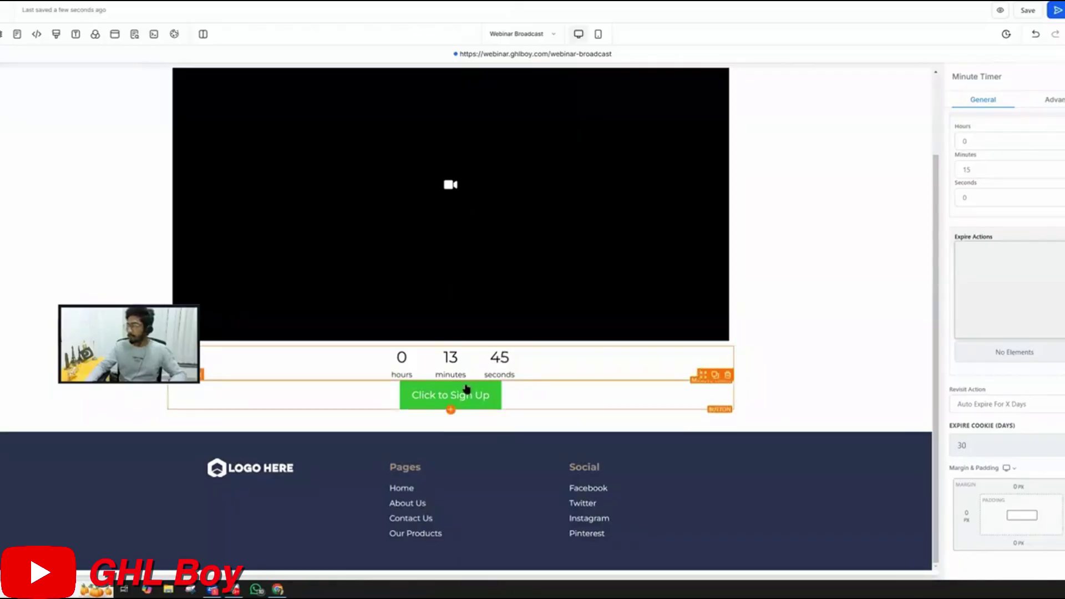
Hide the Click to Sign Up button through its Button layer's options in the Layers panel
left_click(466, 390)
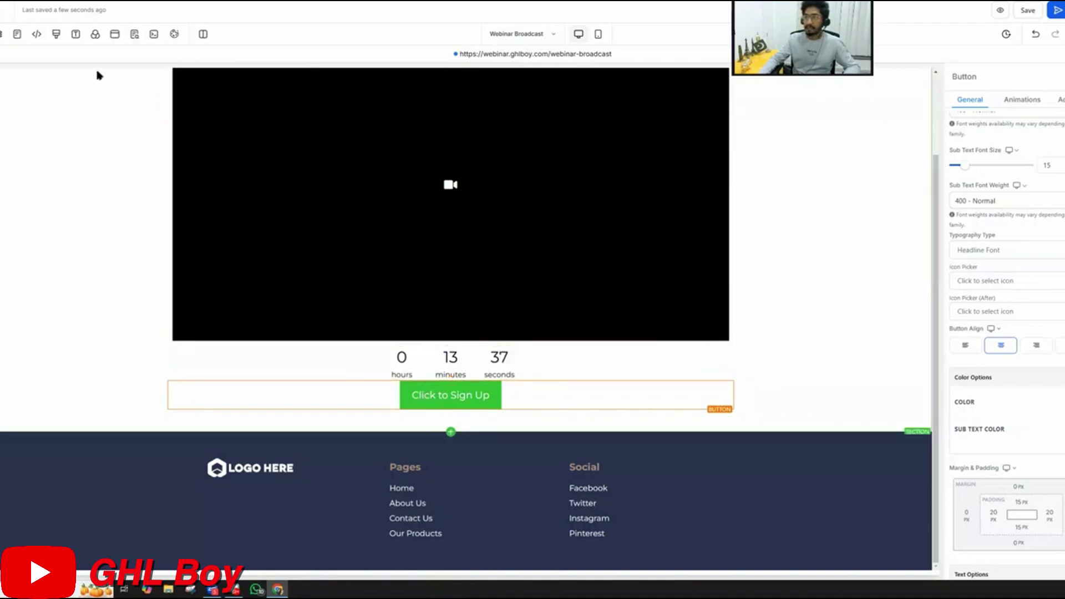
left_click(2, 34)
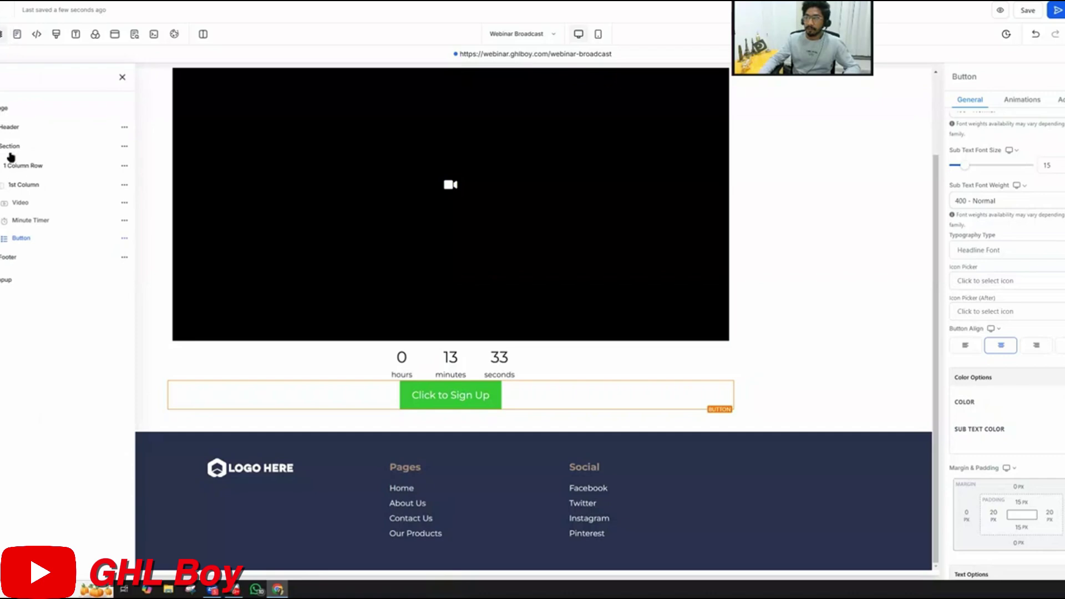
left_click(125, 238)
left_click(124, 163)
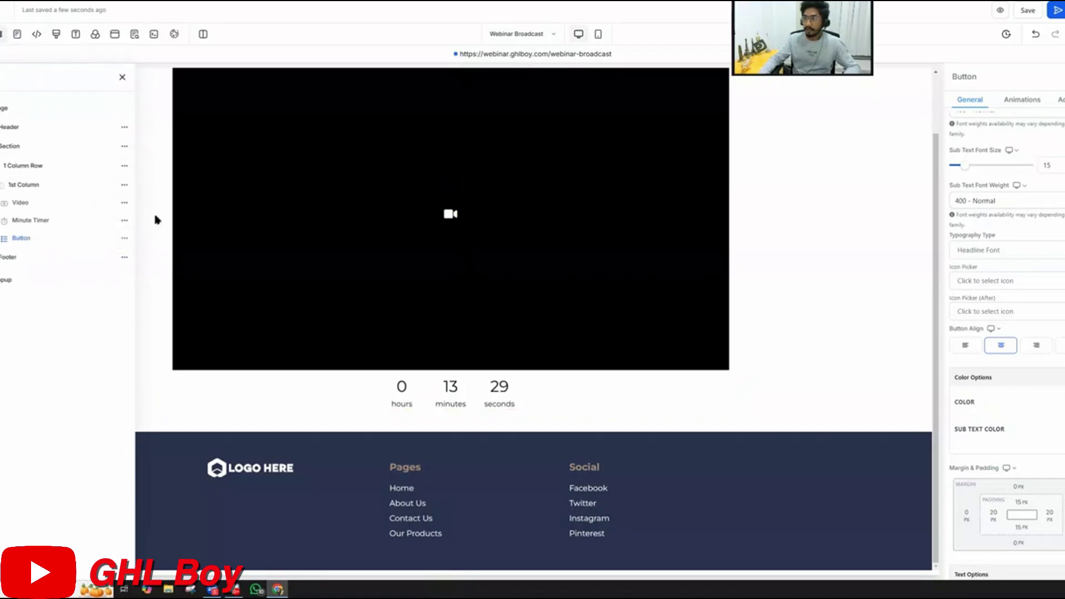
left_click(444, 391)
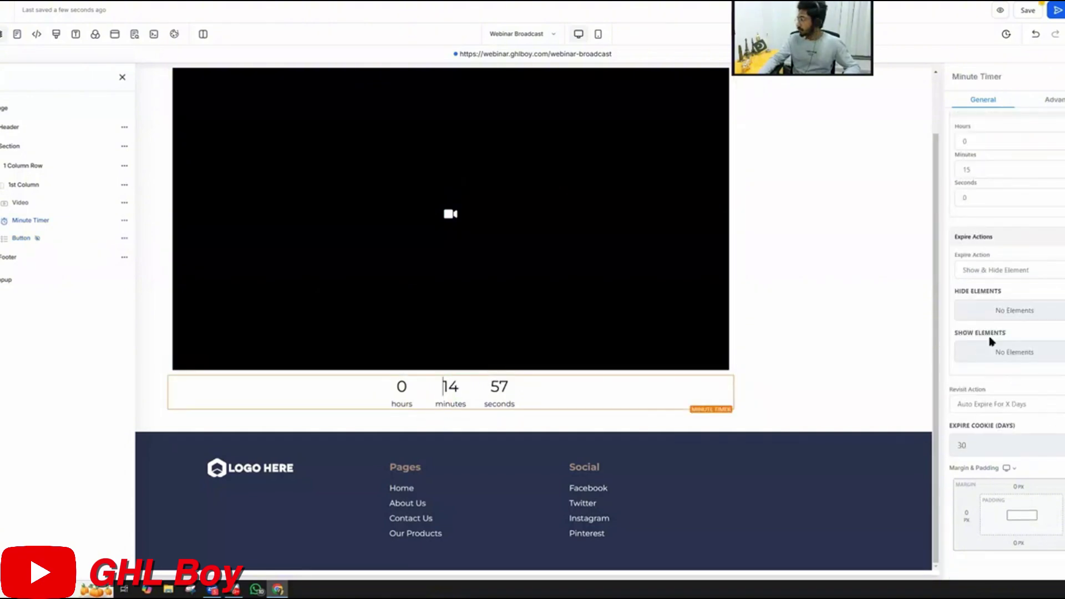
Make the Minute Timer reveal the Button on expiry and empty its Expire Cookie (Days) value
left_click(1019, 354)
left_click(964, 250)
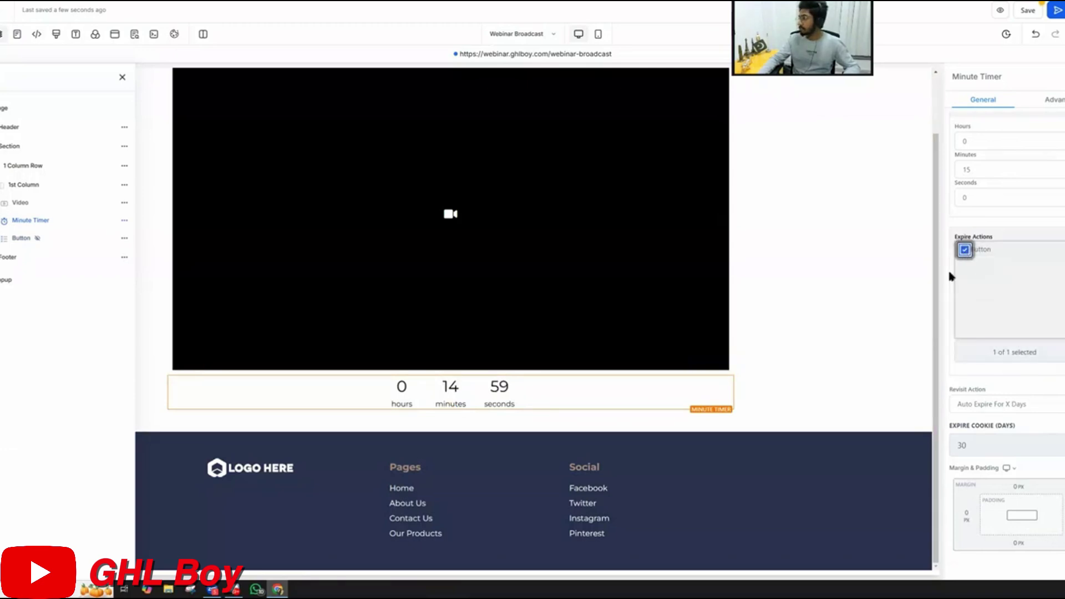
left_click(902, 327)
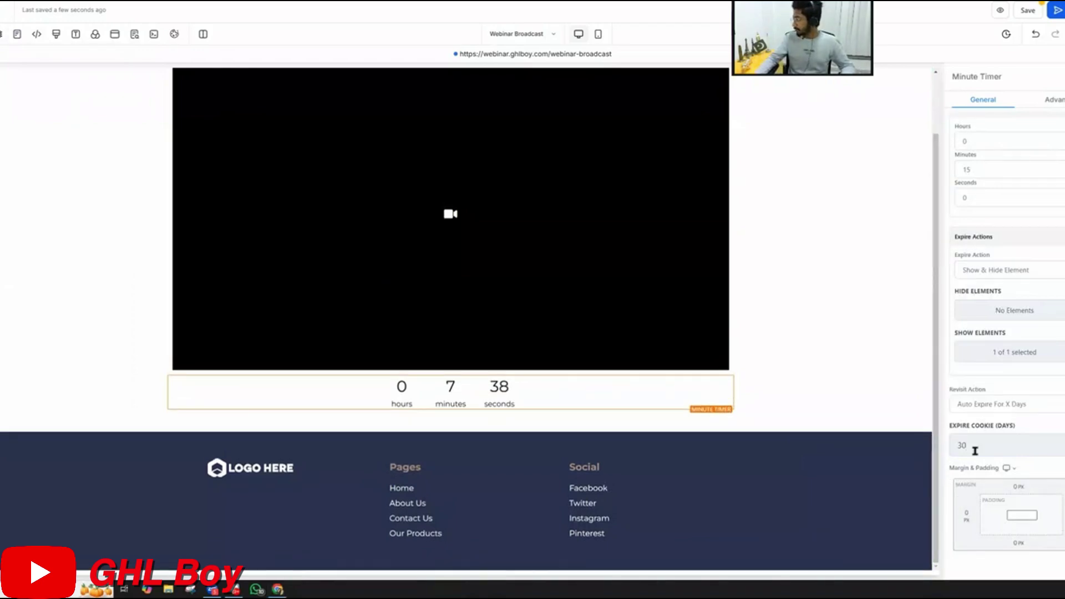
left_click(980, 444)
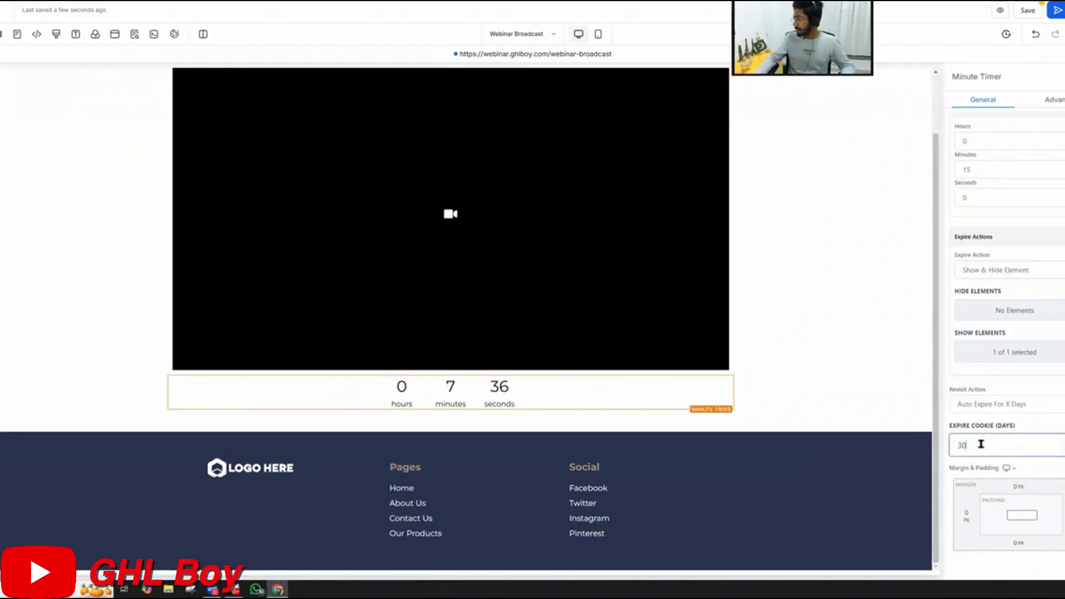
key("BackSpace")
key("BackSpace")
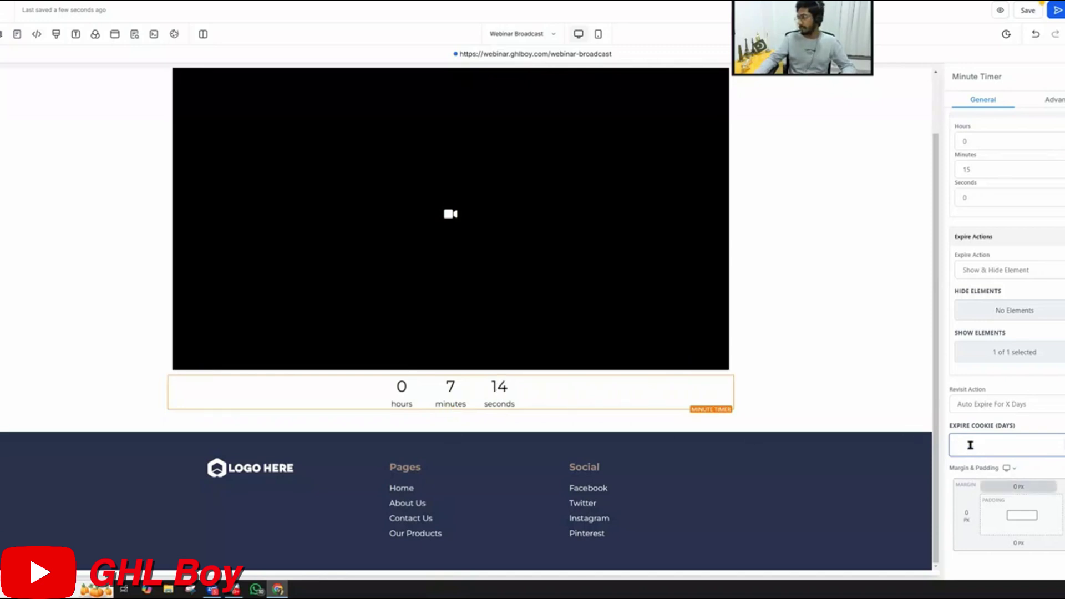
Shorten the timer from 15 minutes to 5 seconds, then save and publish the broadcast page
left_click(464, 397)
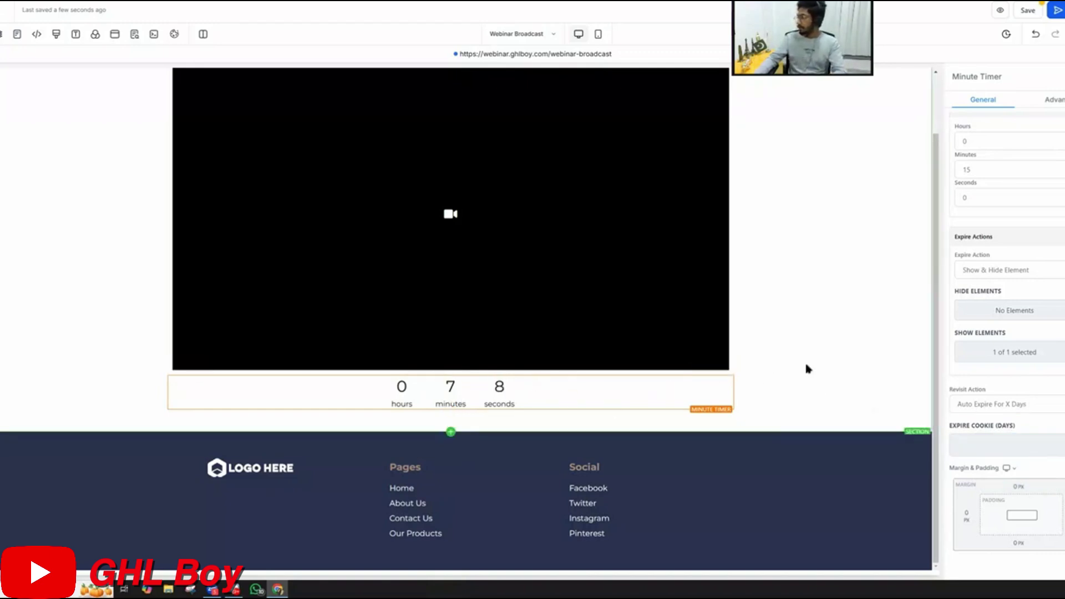
scroll(998, 296, "up", 1)
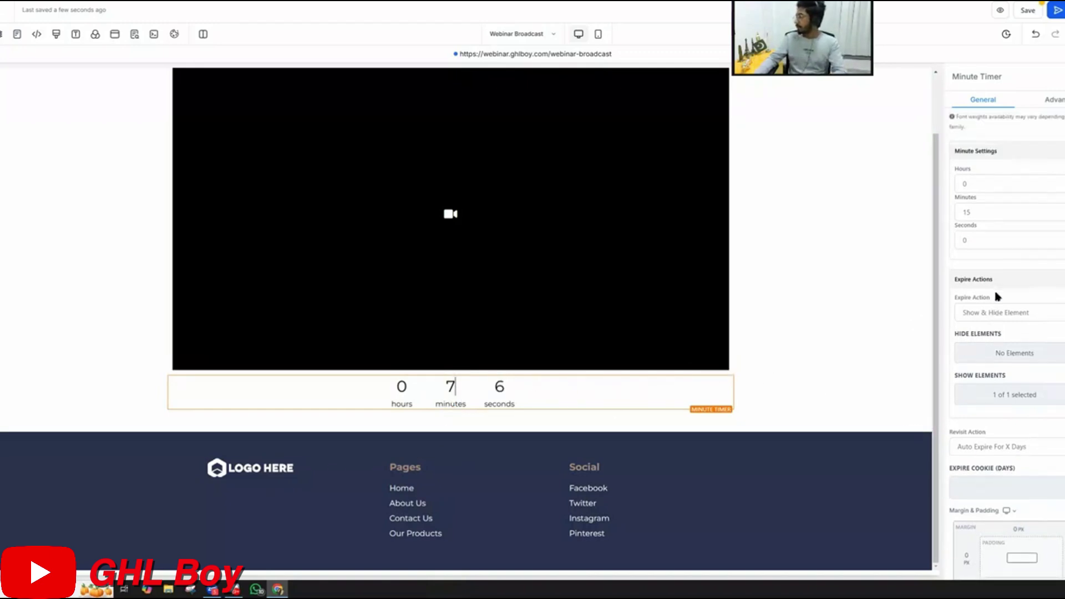
left_click(984, 213)
key("BackSpace")
key("BackSpace")
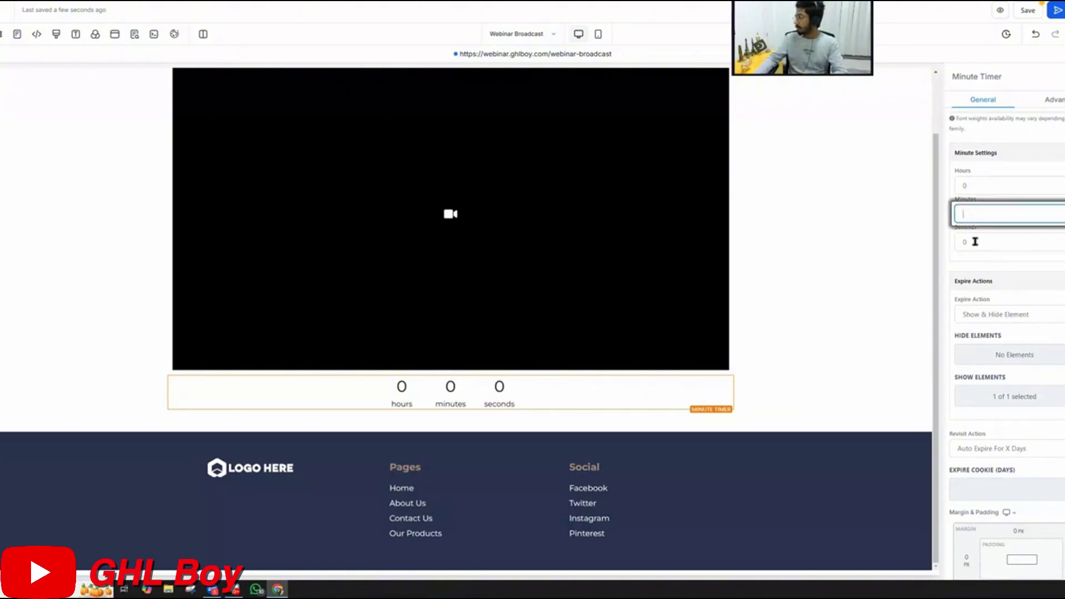
left_click(975, 241)
key("BackSpace")
type("5")
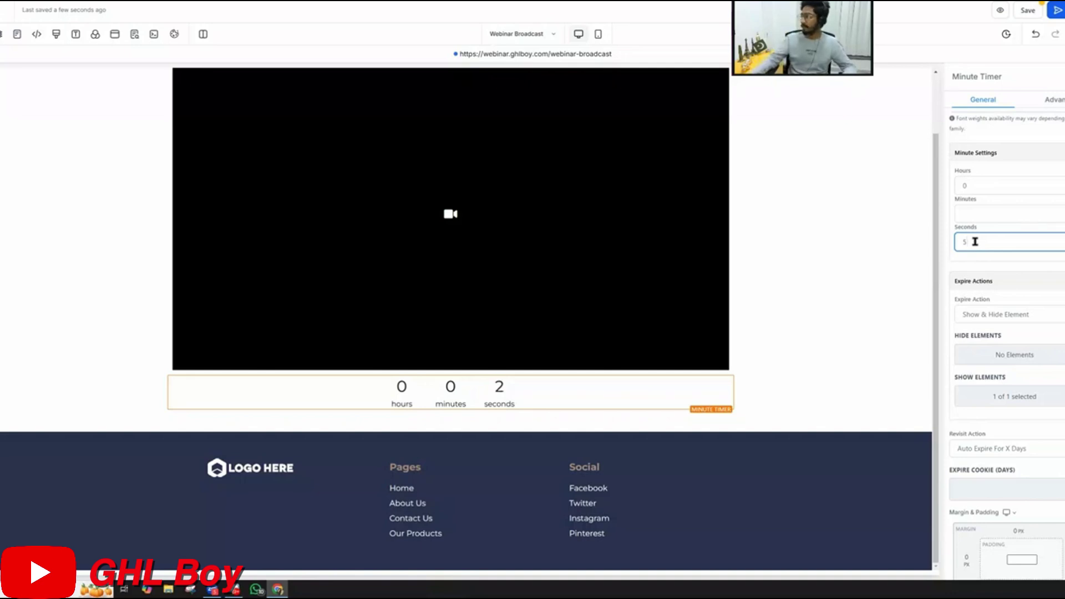
left_click(1021, 6)
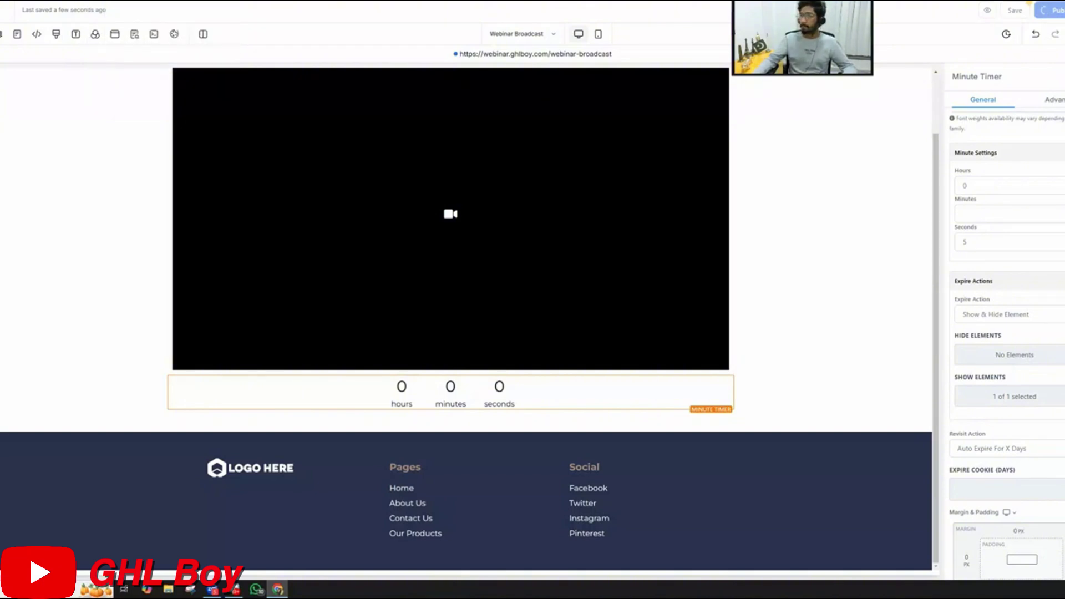
Load the live site at webinar.ghlboy.com in the browser
left_click(252, 0)
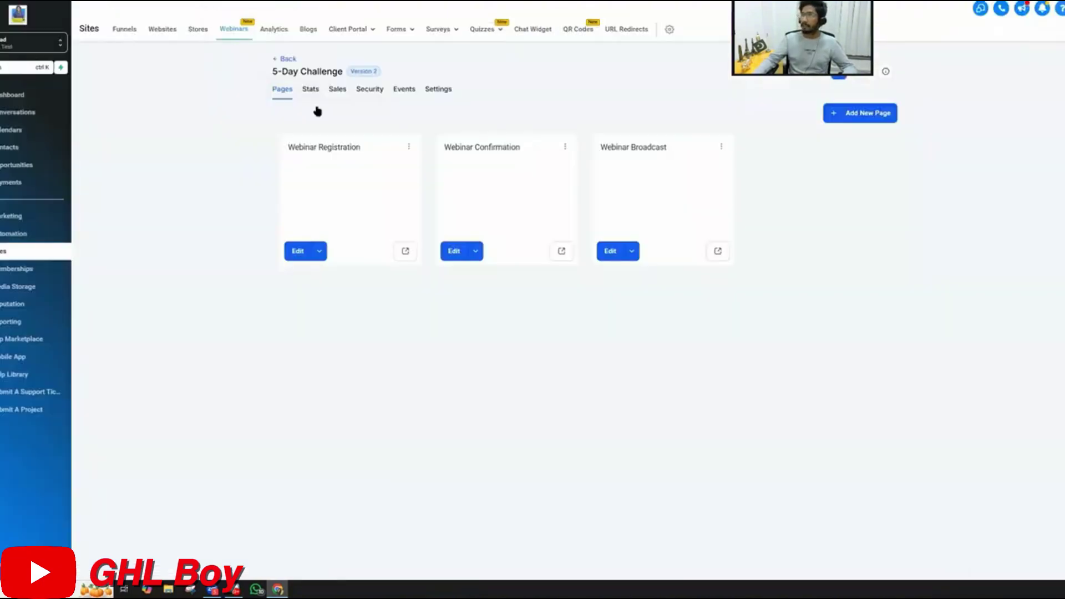
left_click(355, 0)
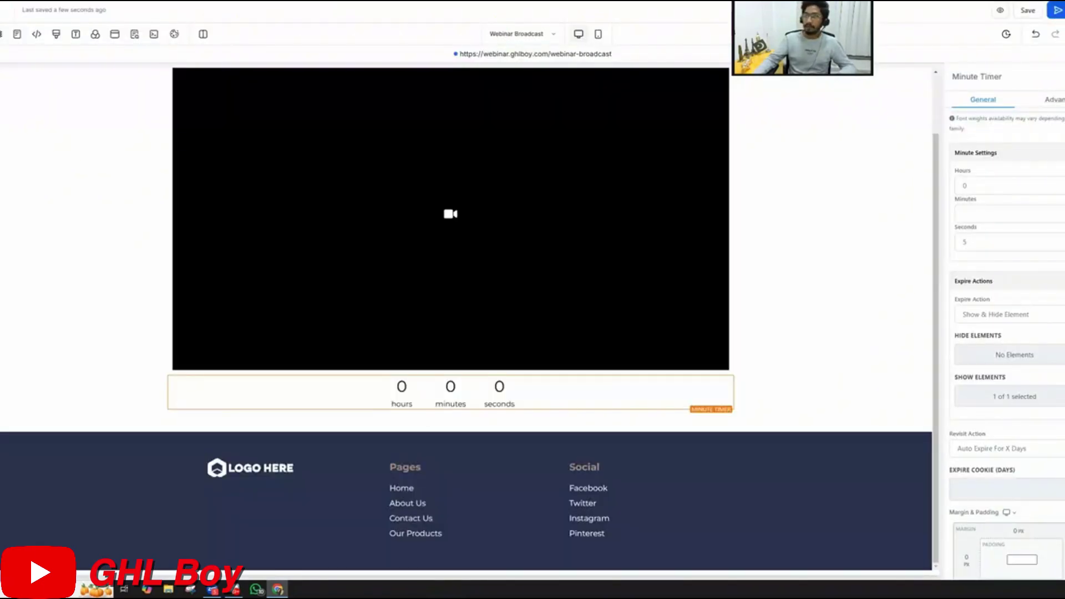
key("ctrl+l")
type("webi")
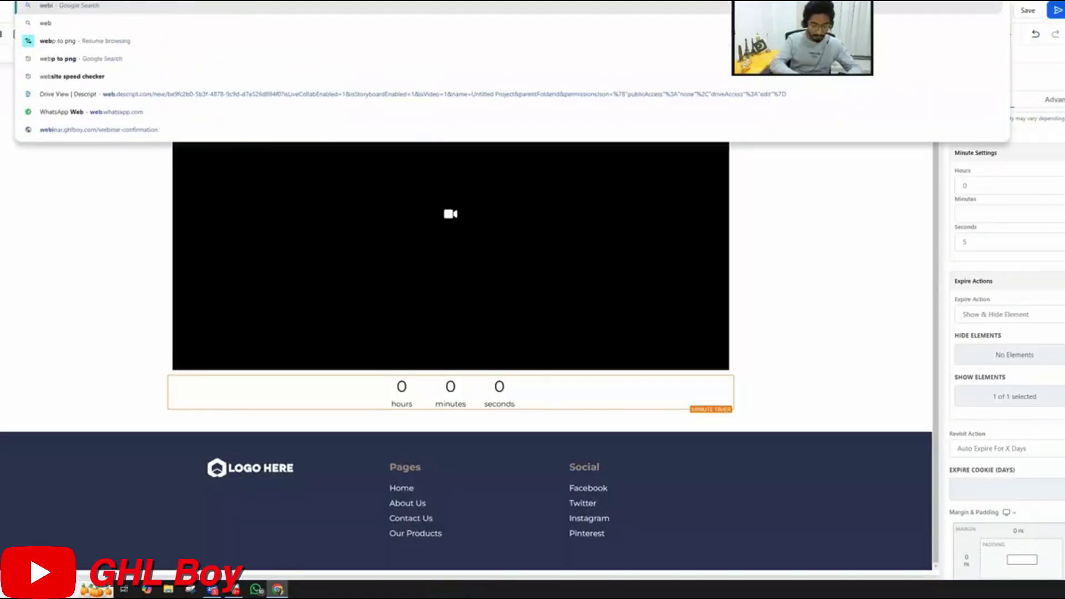
type("nar.ghl")
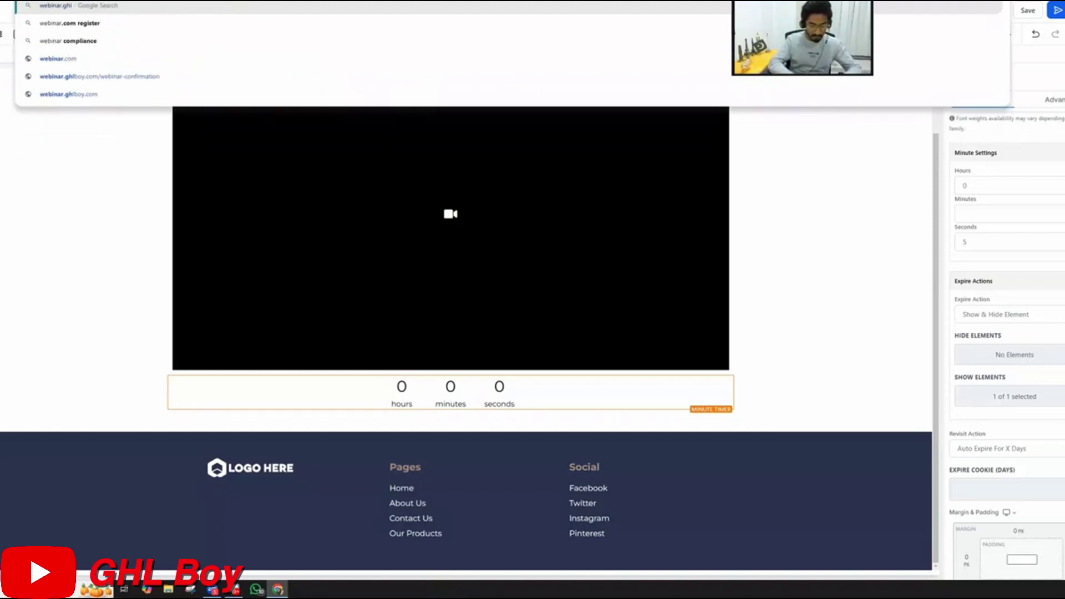
type("boy.com")
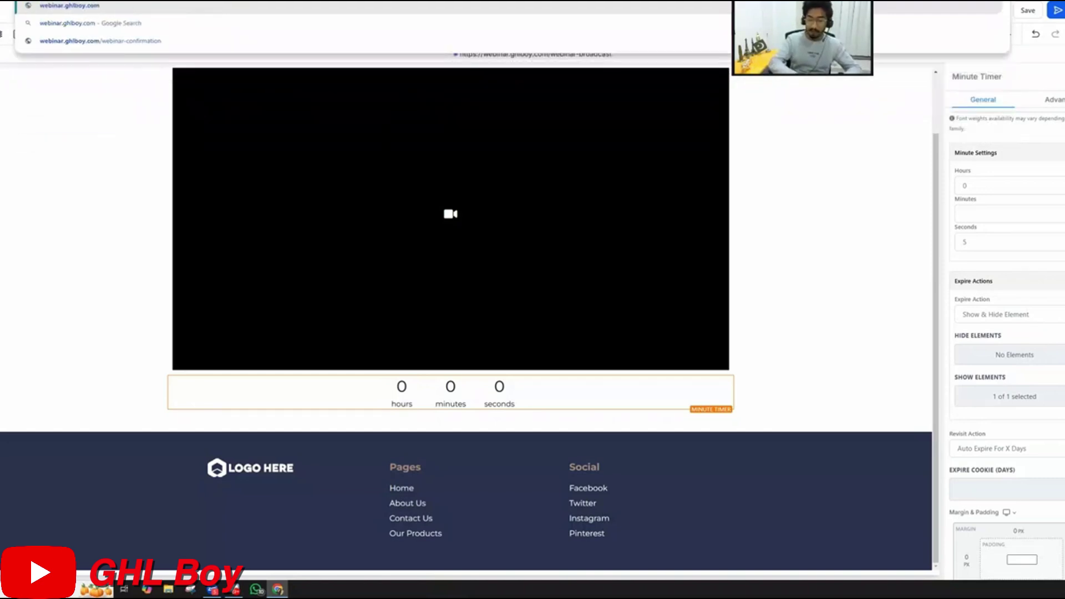
key("Return")
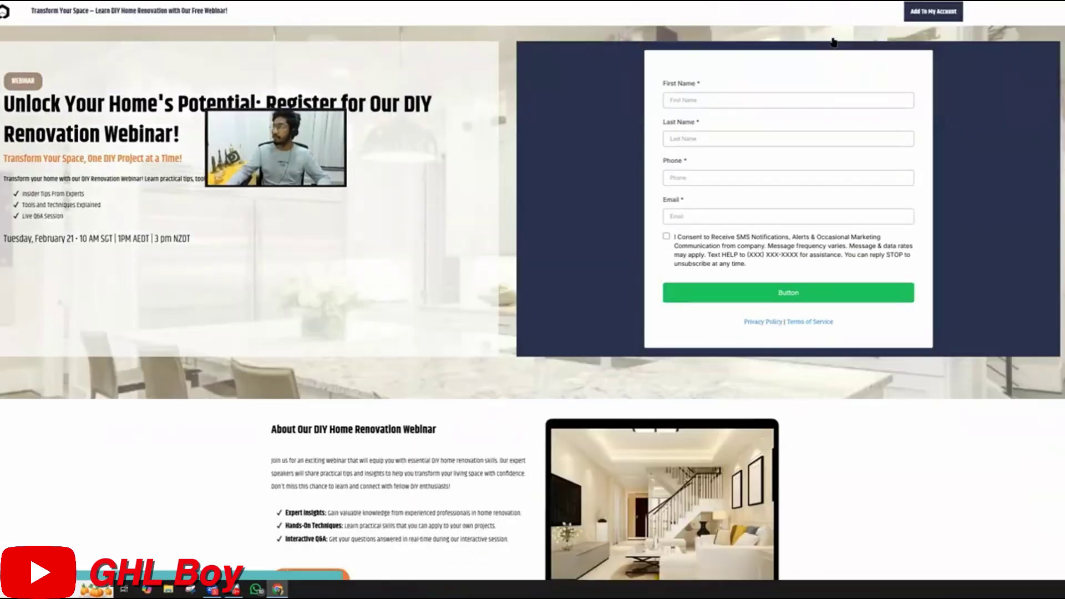
Fill the registration form with a test first name, last name, phone number and e-mail address
left_click(708, 100)
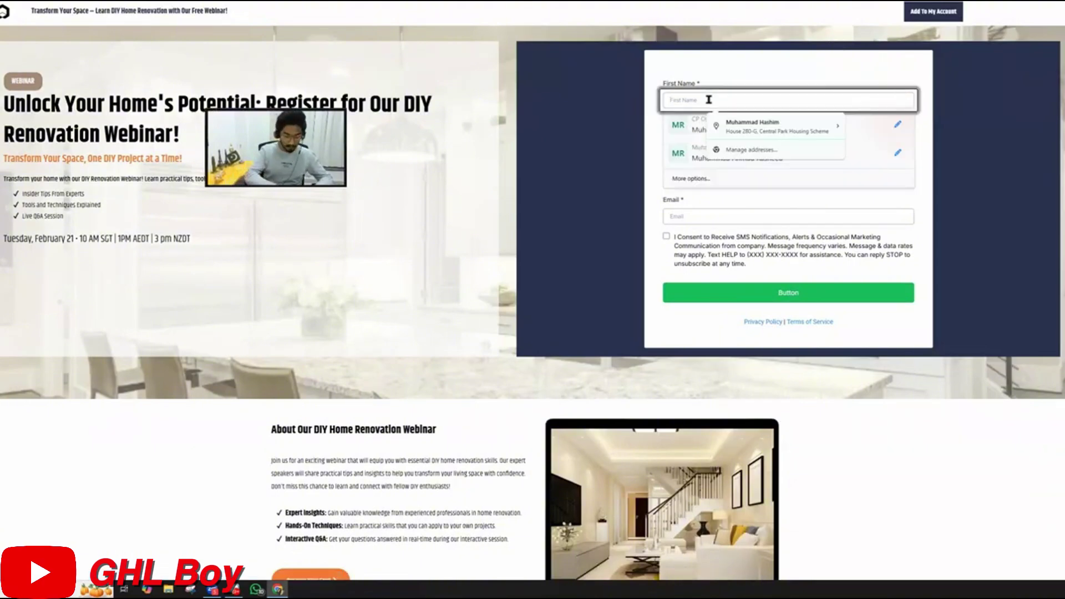
key("Tab")
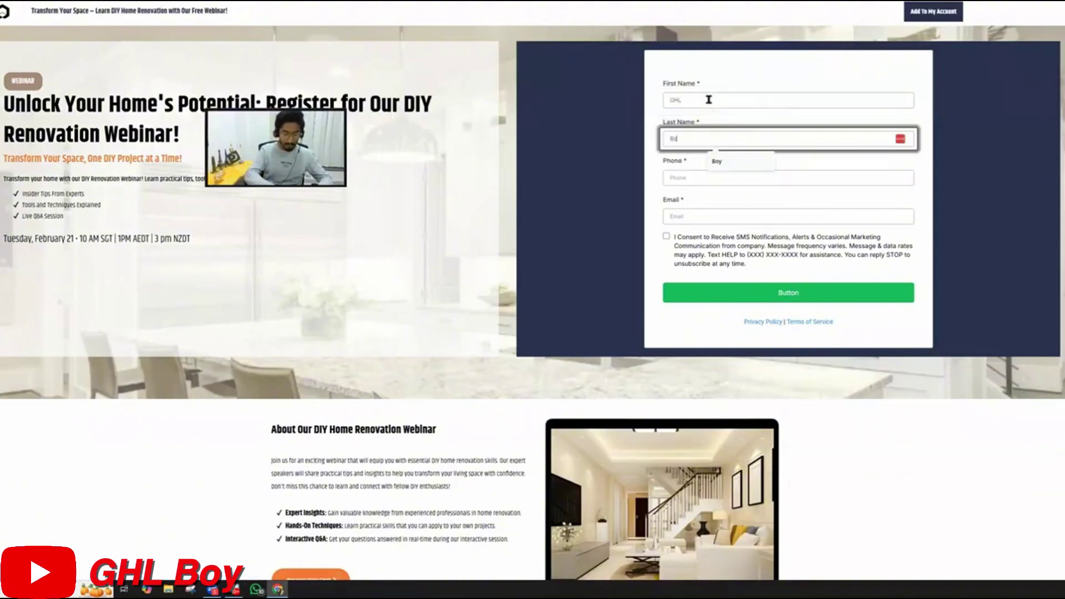
key("Tab")
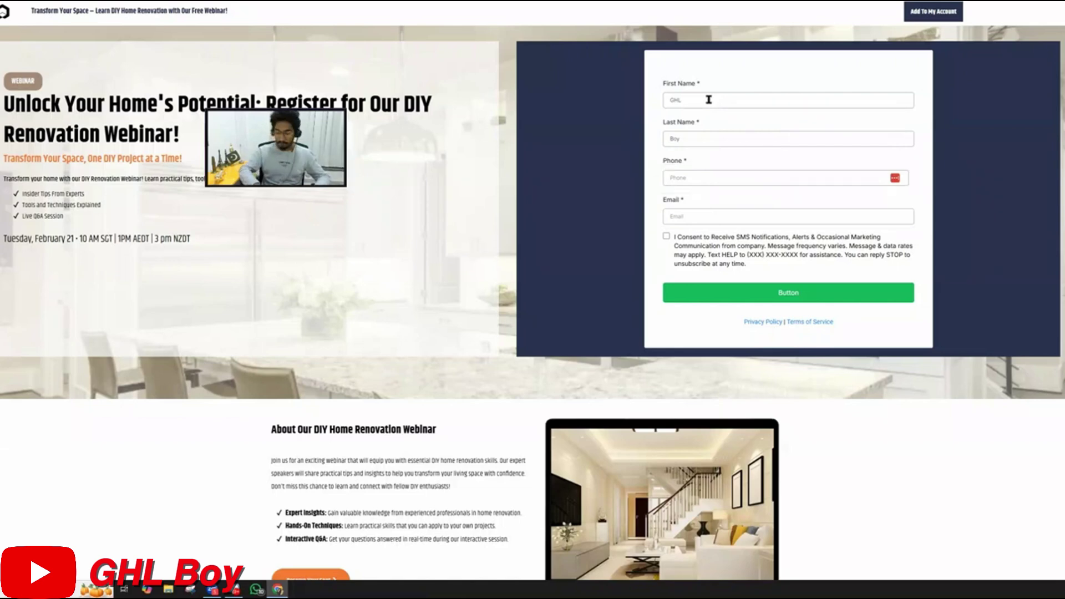
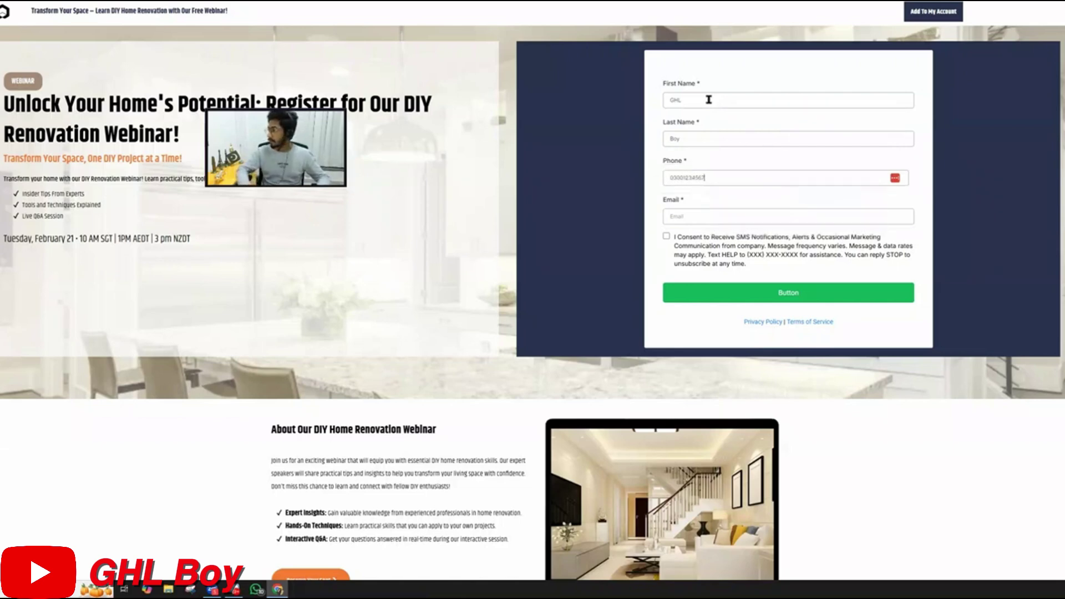
key("Tab")
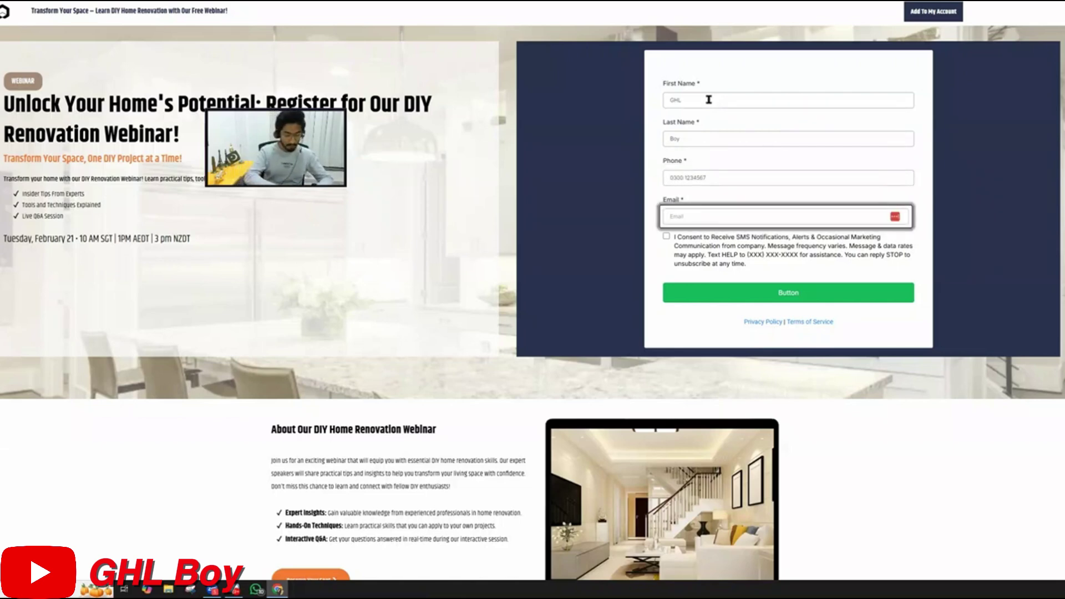
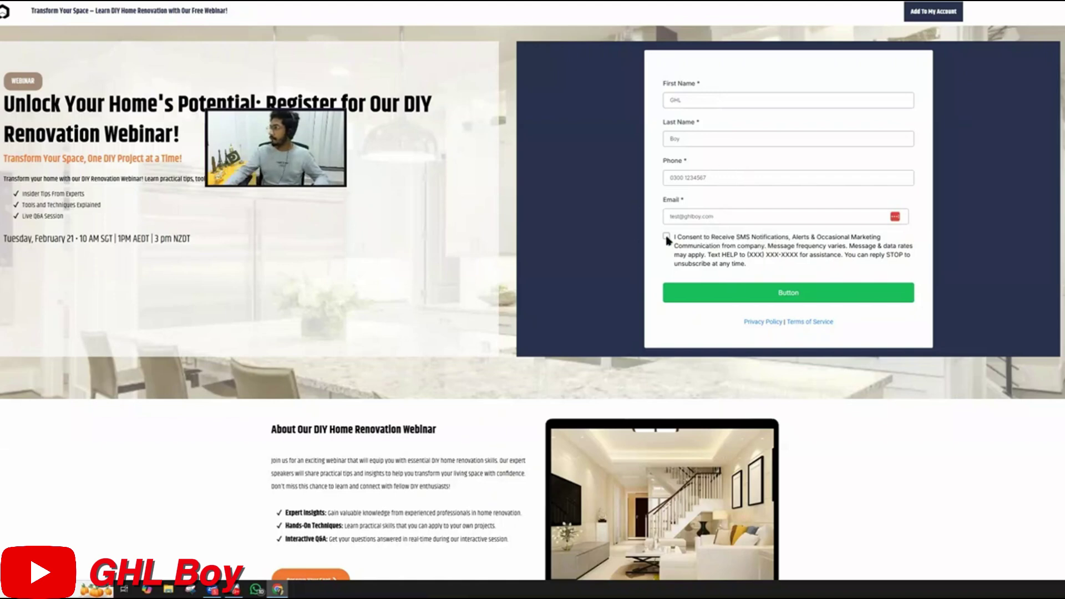
Accept the SMS consent, submit the form, and continue from the thank-you page to the webinar
left_click(666, 237)
left_click(794, 303)
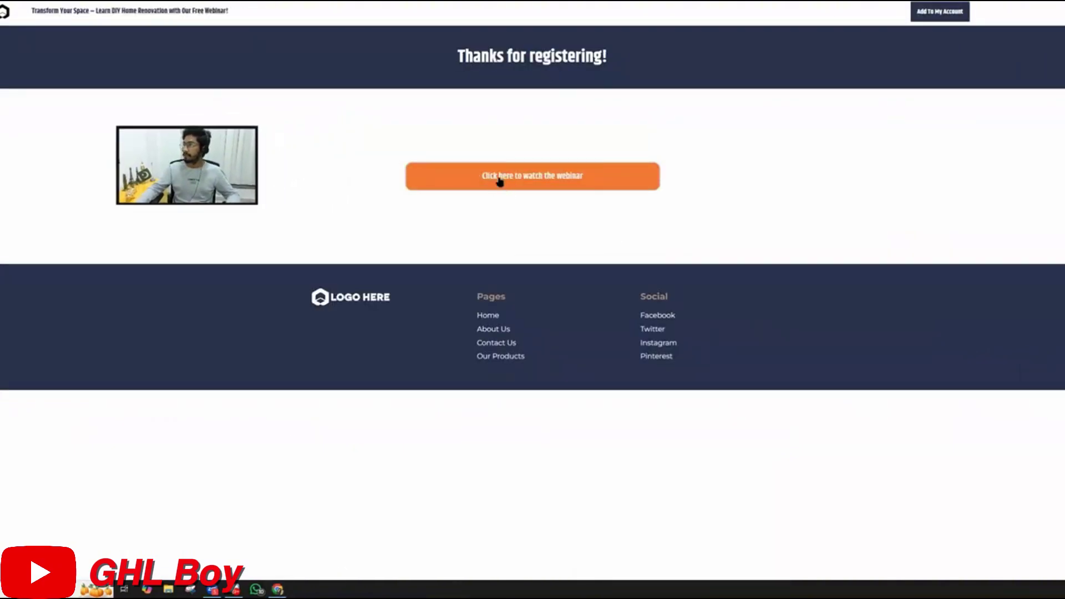
left_click(552, 185)
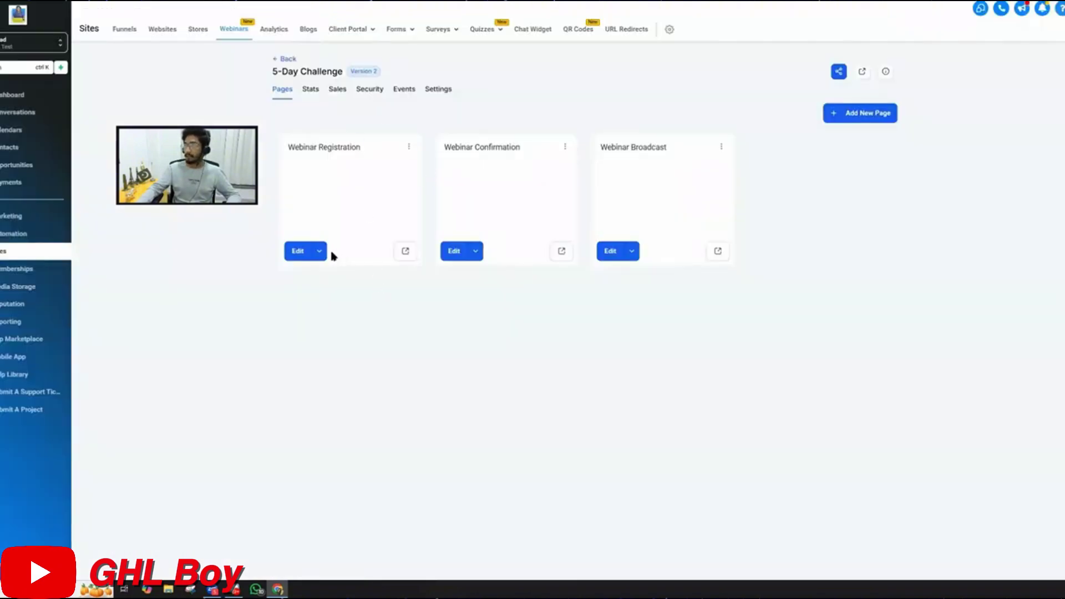
Choose Edit on the 5-Day Challenge's Webinar Registration page to open it in the builder
left_click(320, 251)
left_click(327, 211)
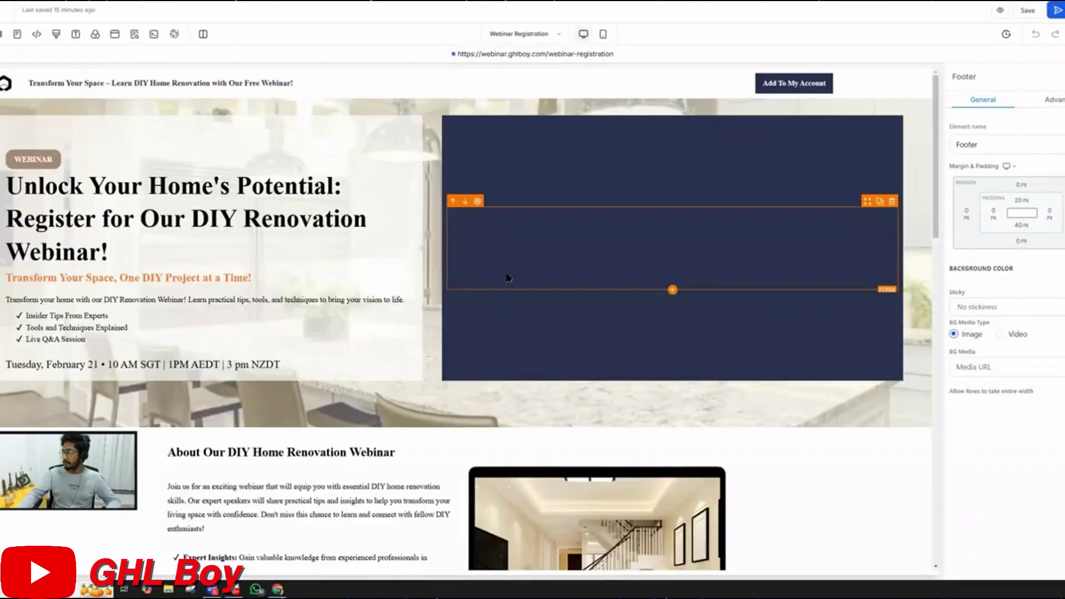
On the Webinar Broadcast page, hide the Minute Timer inside Section > 1 Column Row > 1st Column
scroll(507, 276, "down", 4)
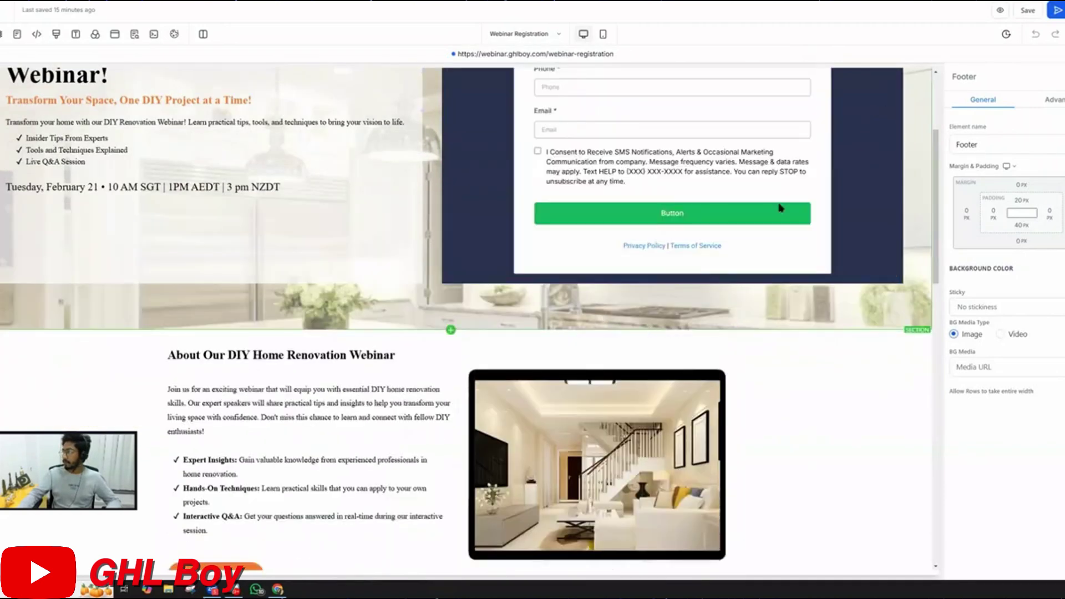
left_click(518, 35)
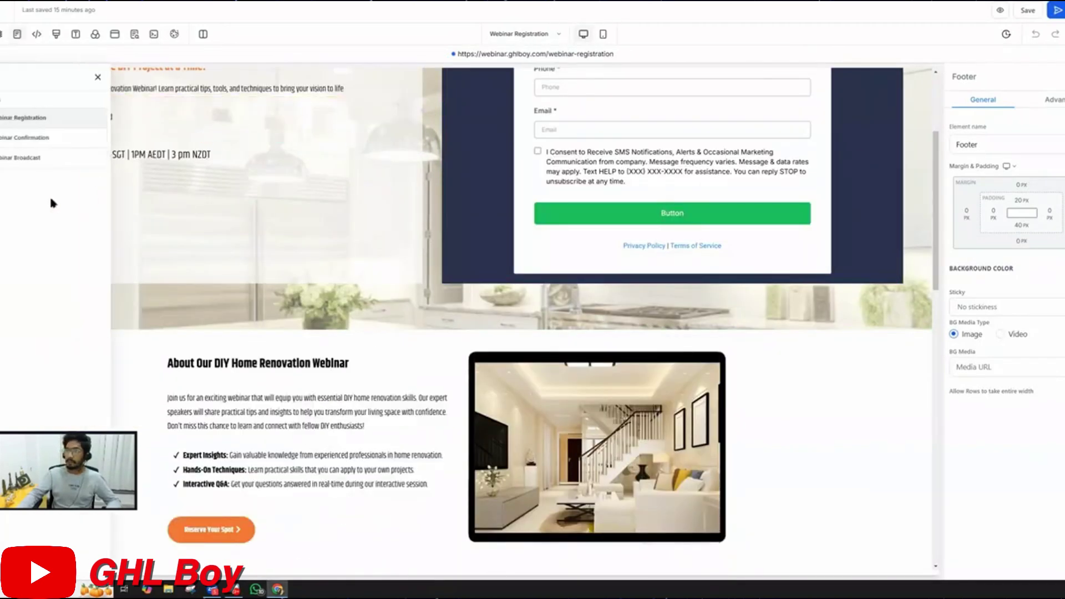
left_click(24, 159)
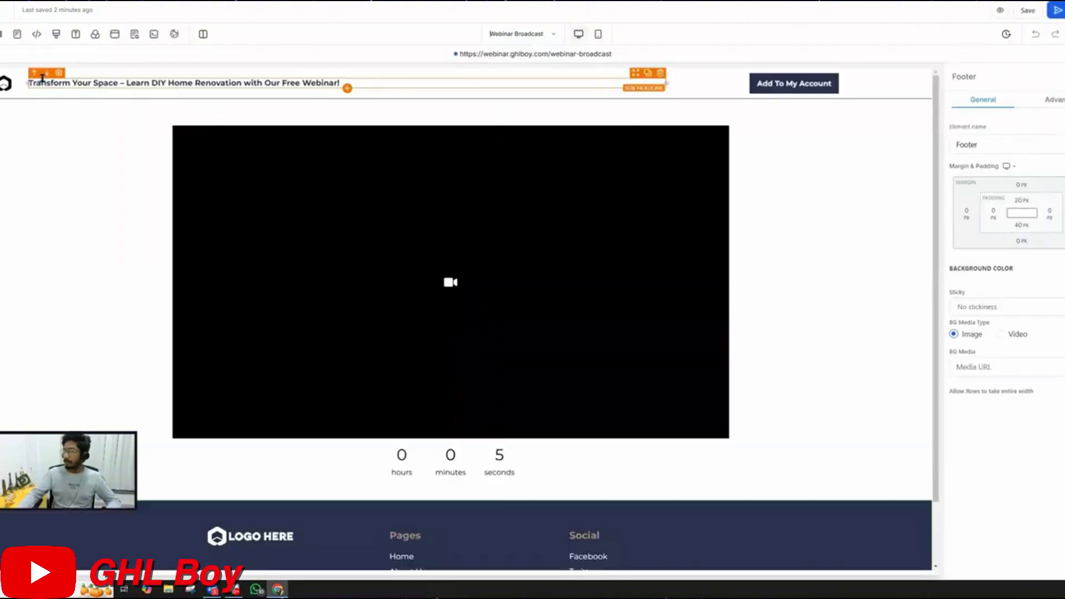
left_click(1, 34)
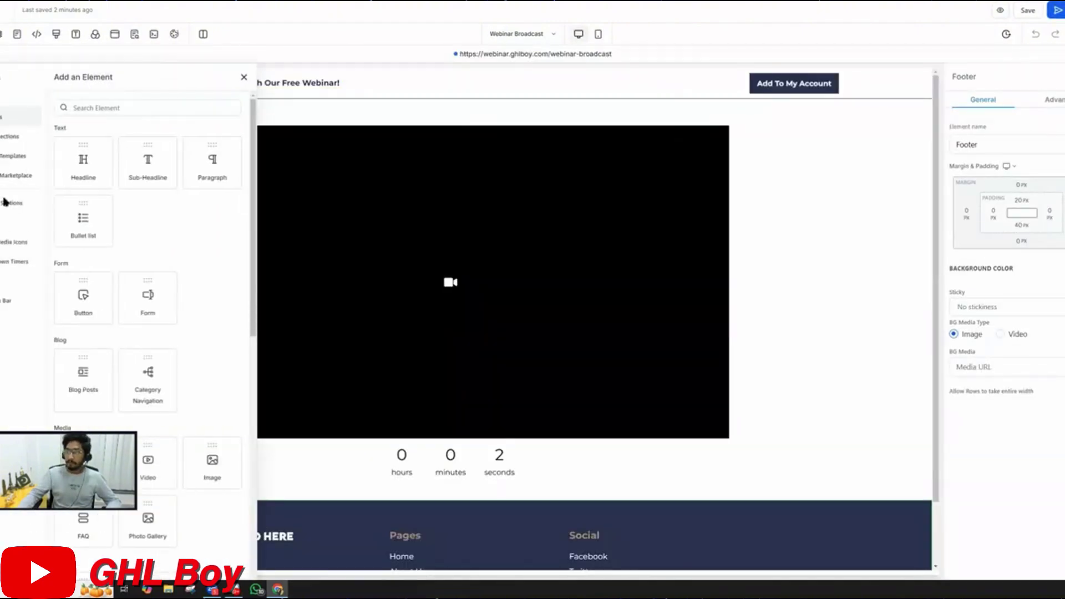
left_click(2, 34)
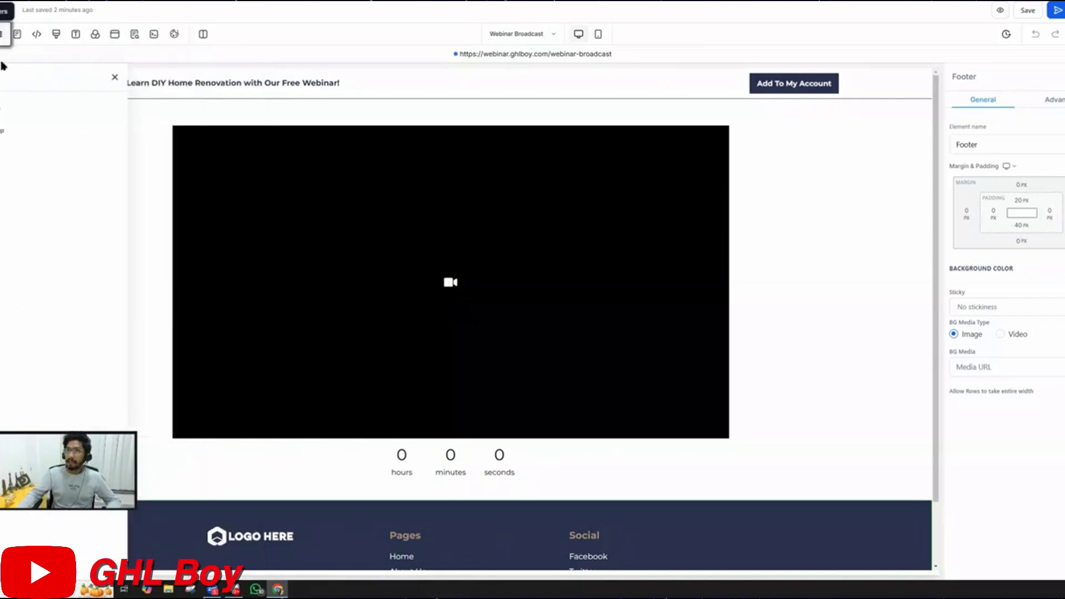
left_click(2, 113)
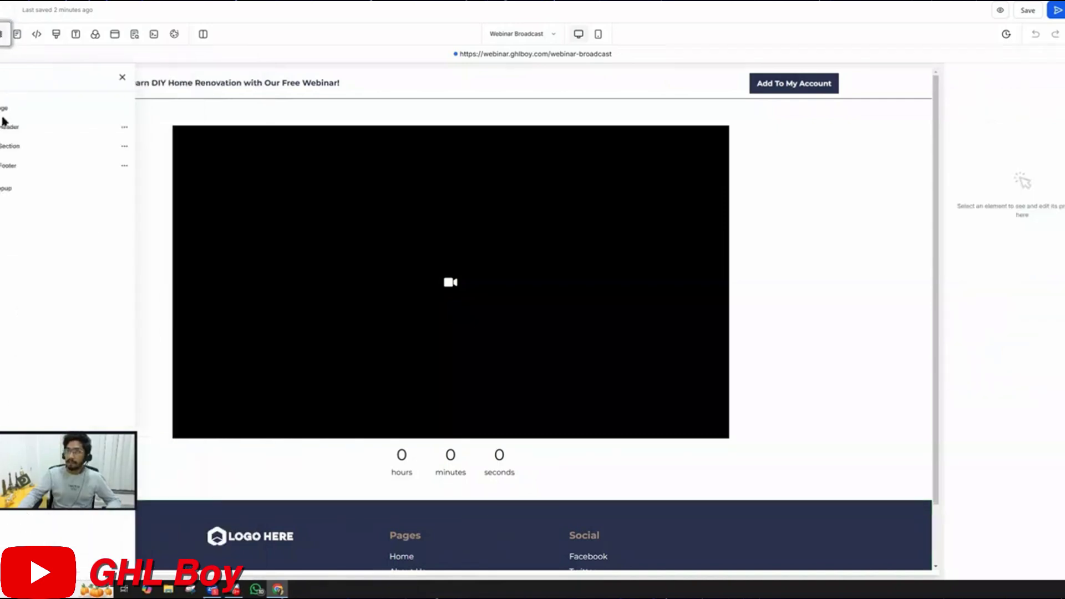
left_click(9, 147)
left_click(14, 167)
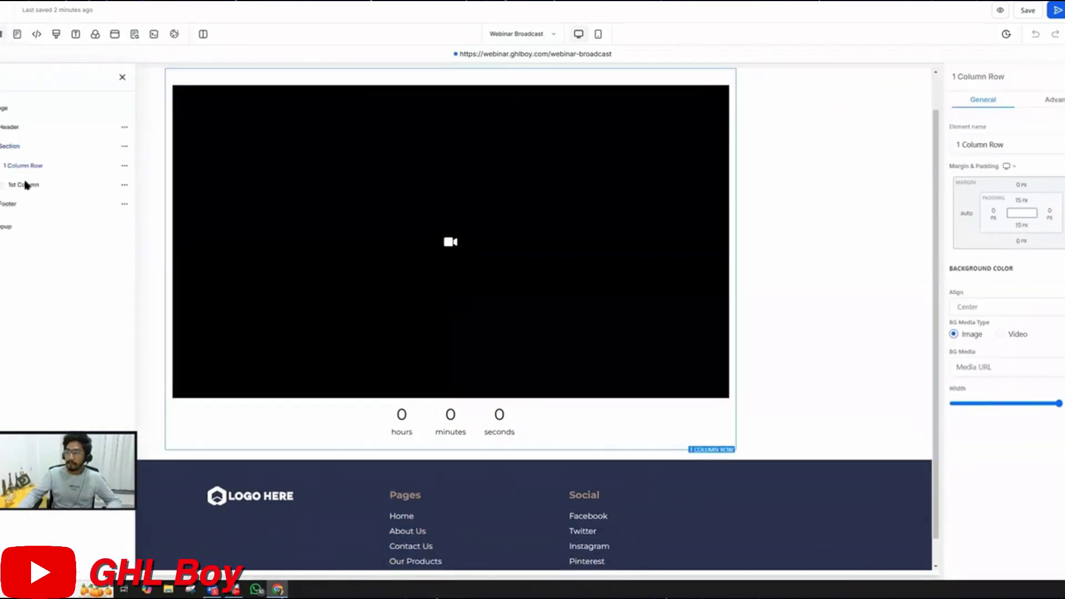
left_click(16, 187)
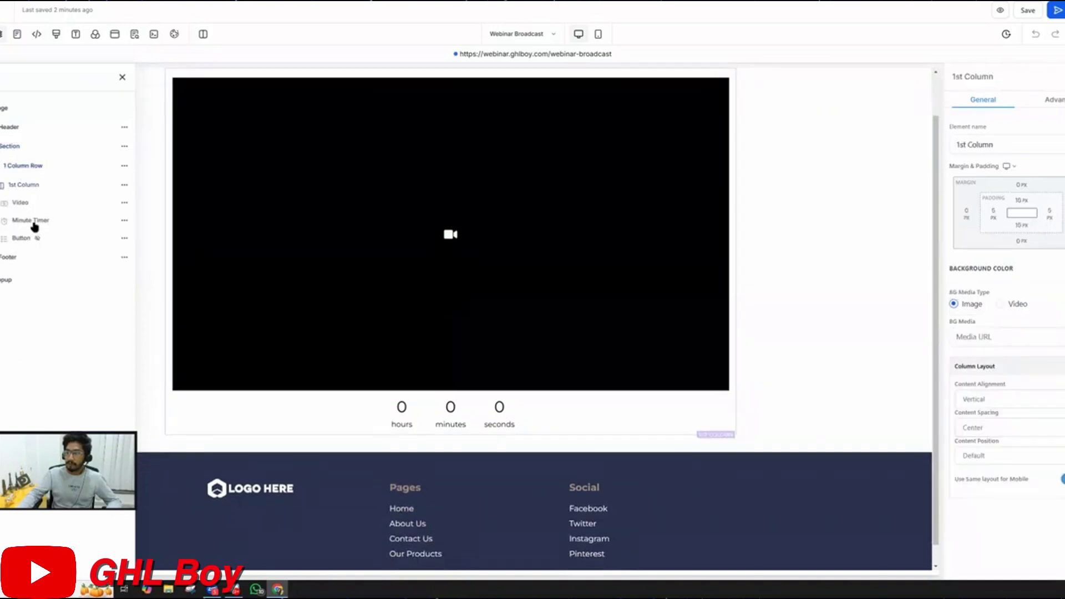
left_click(34, 225)
left_click(124, 220)
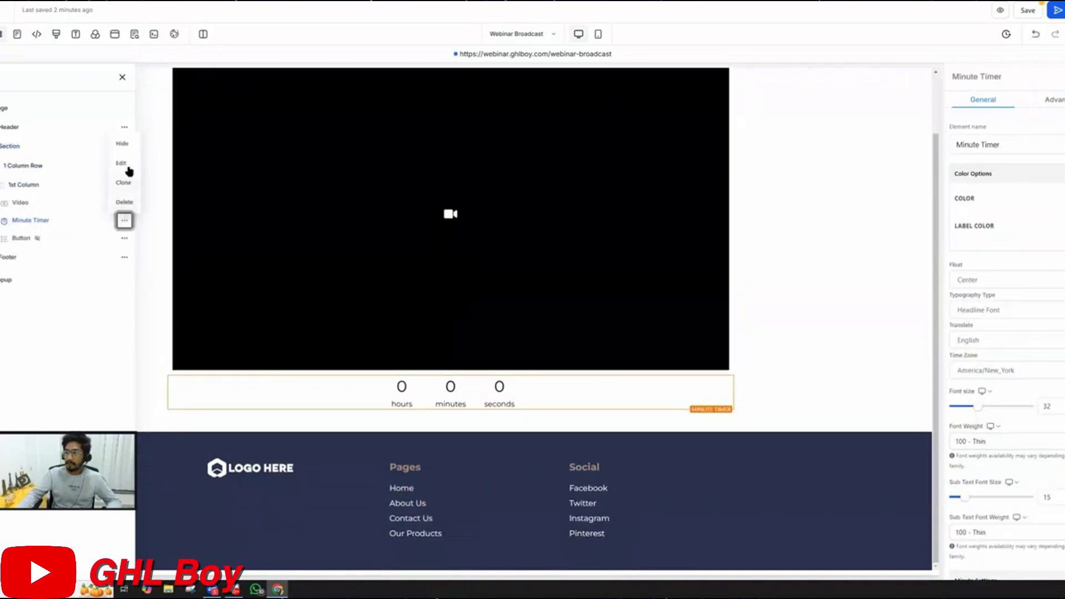
left_click(122, 143)
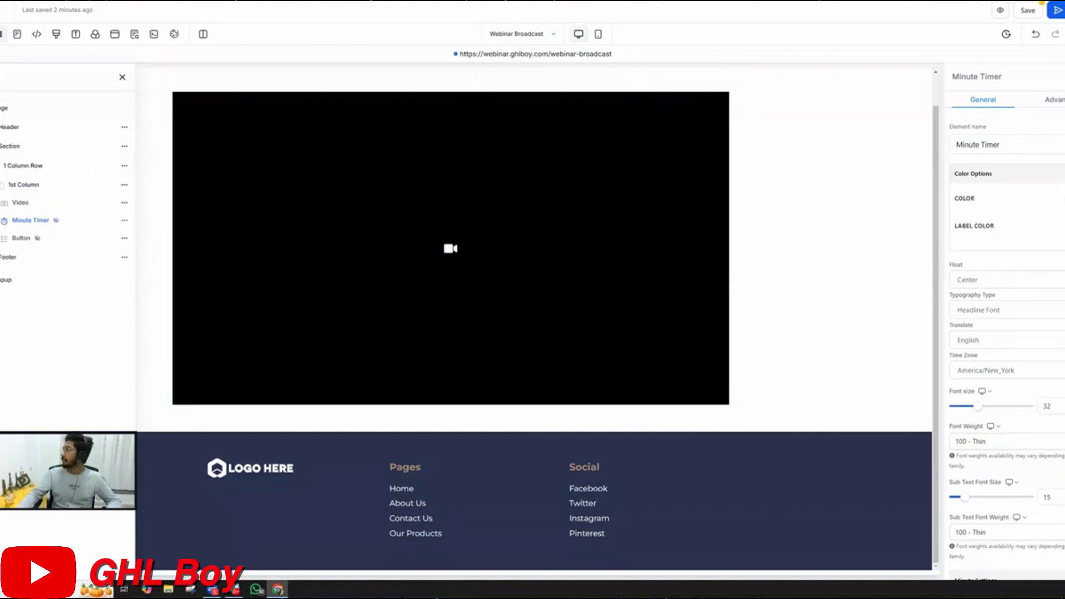
Publish the funnel and reload the live broadcast page to see the video
left_click(1057, 10)
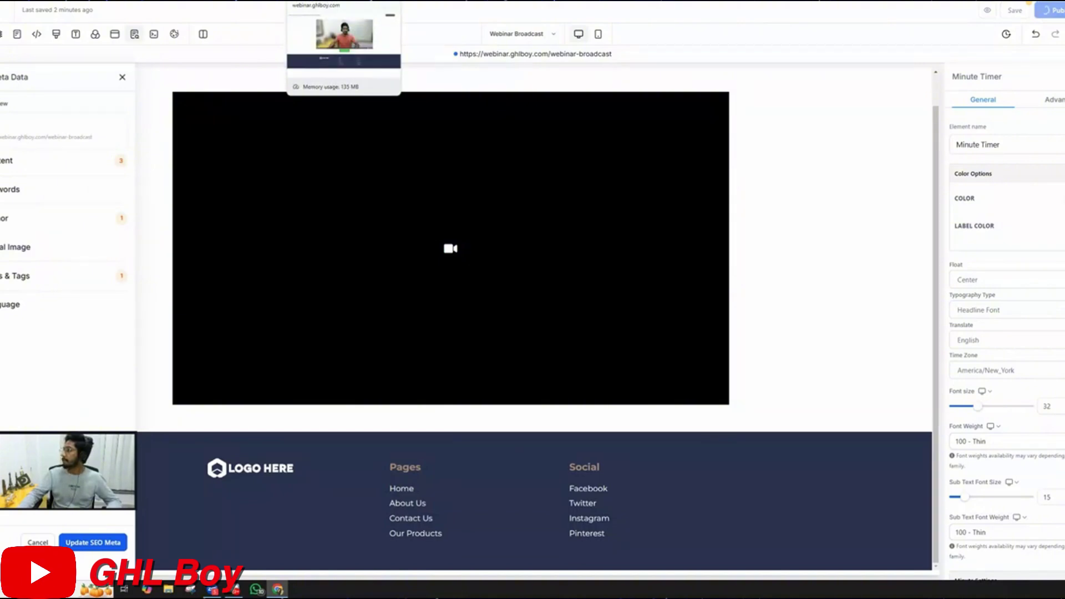
left_click(332, 0)
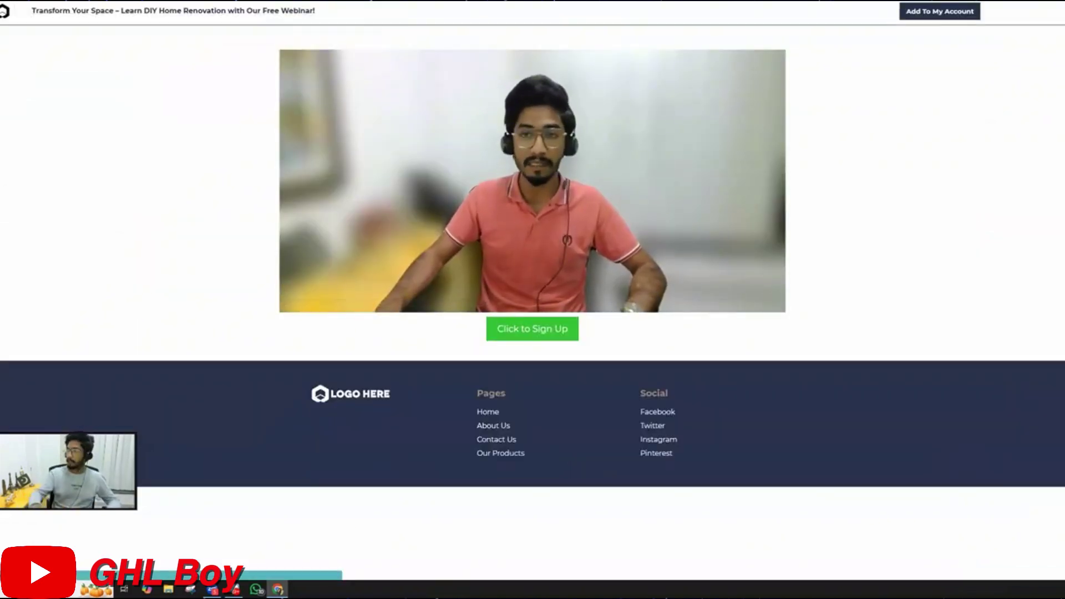
key("F5")
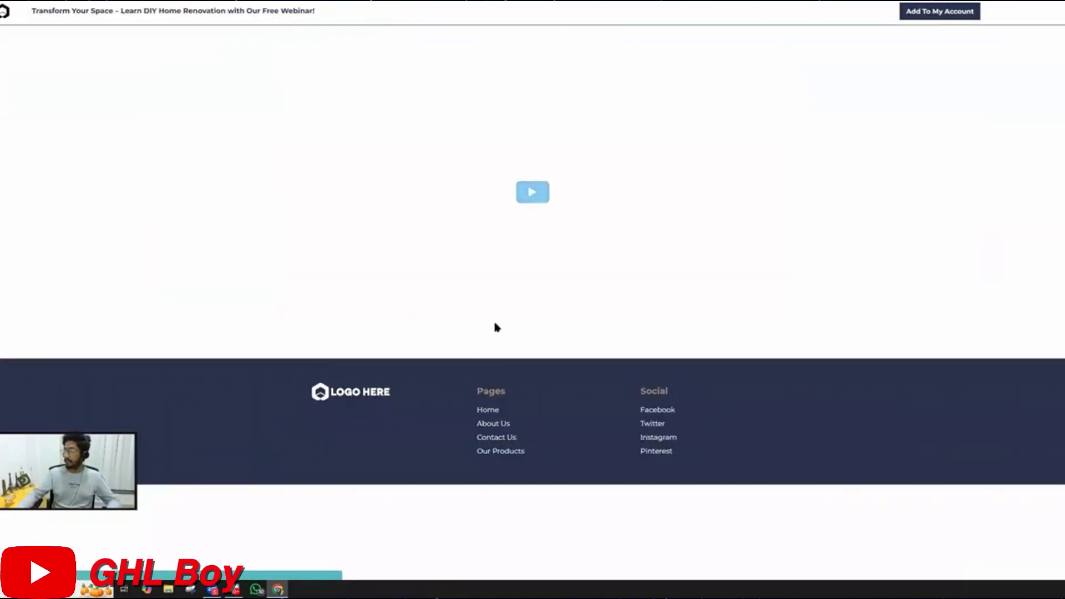